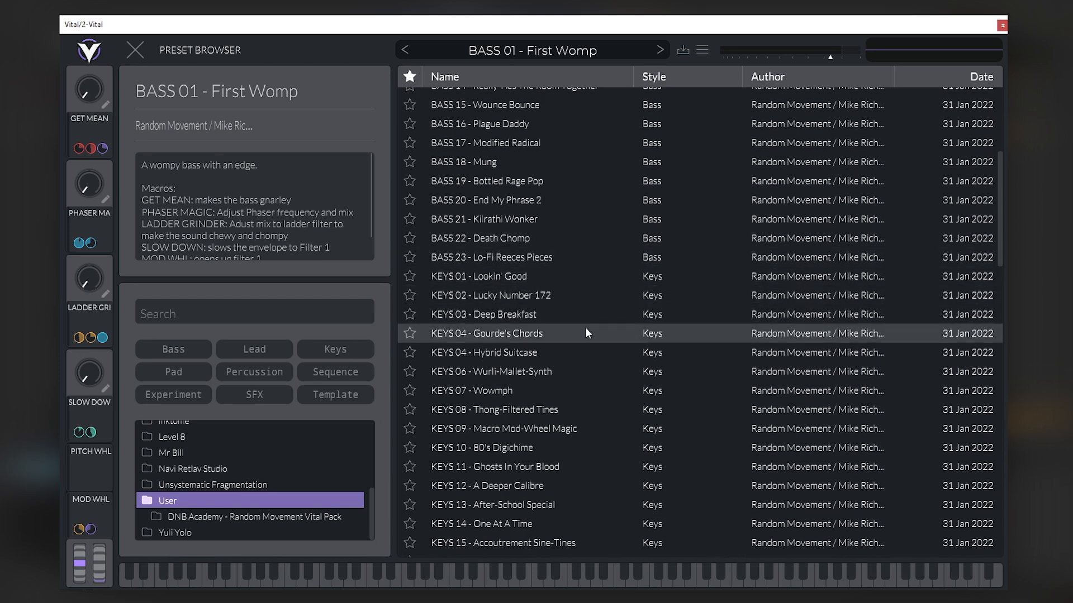
- Try filtering the User preset list by the Bass, Lead, Keys, Pad and SFX styles, clearing each filter again
click(179, 350)
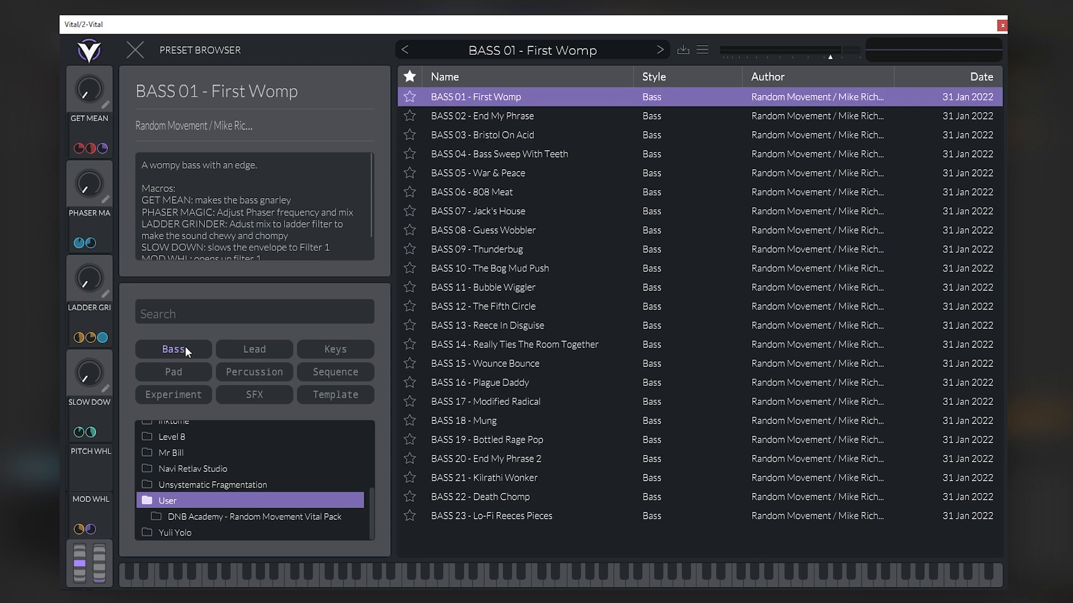
click(252, 351)
click(205, 346)
click(326, 348)
click(176, 351)
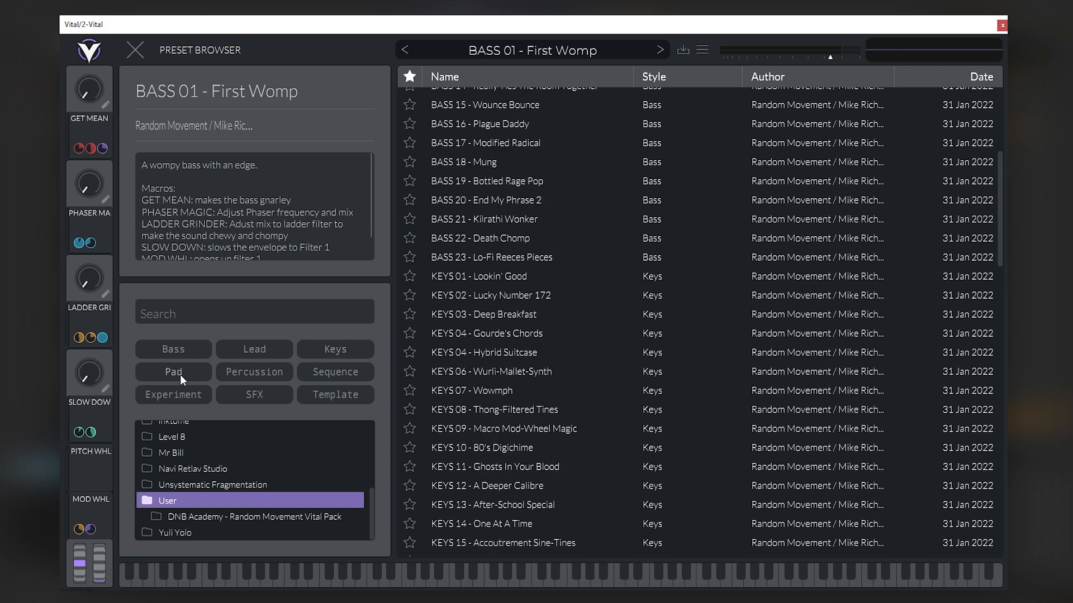
click(180, 374)
click(180, 374)
click(276, 392)
click(271, 392)
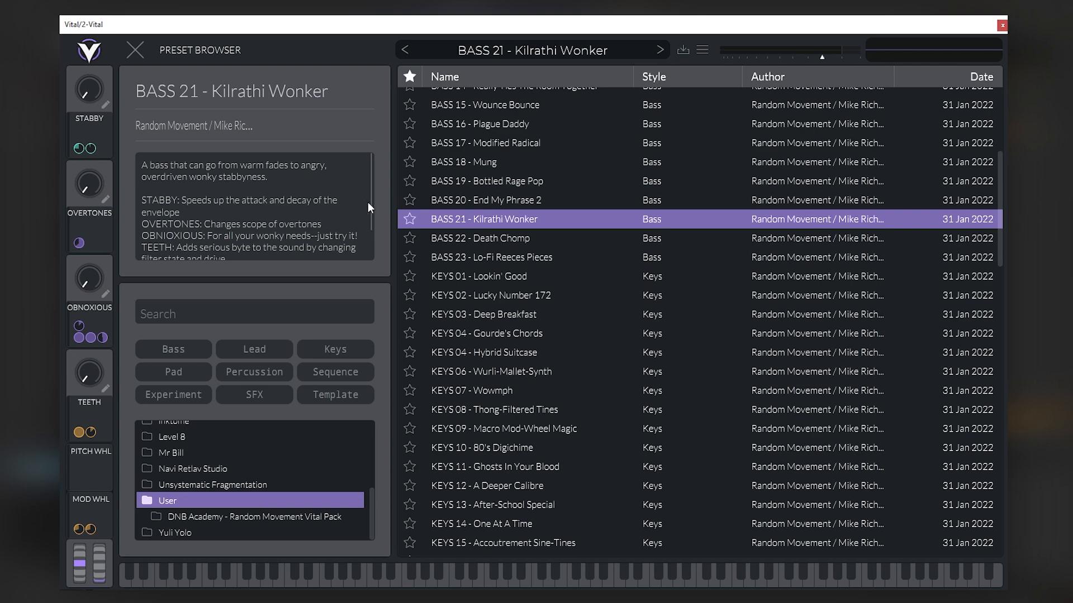
- Read the macro notes of BASS 21 - Kilrathi Wonker, and load the preset BASS 17 - Modified Radical
scroll(369, 190, down, 2)
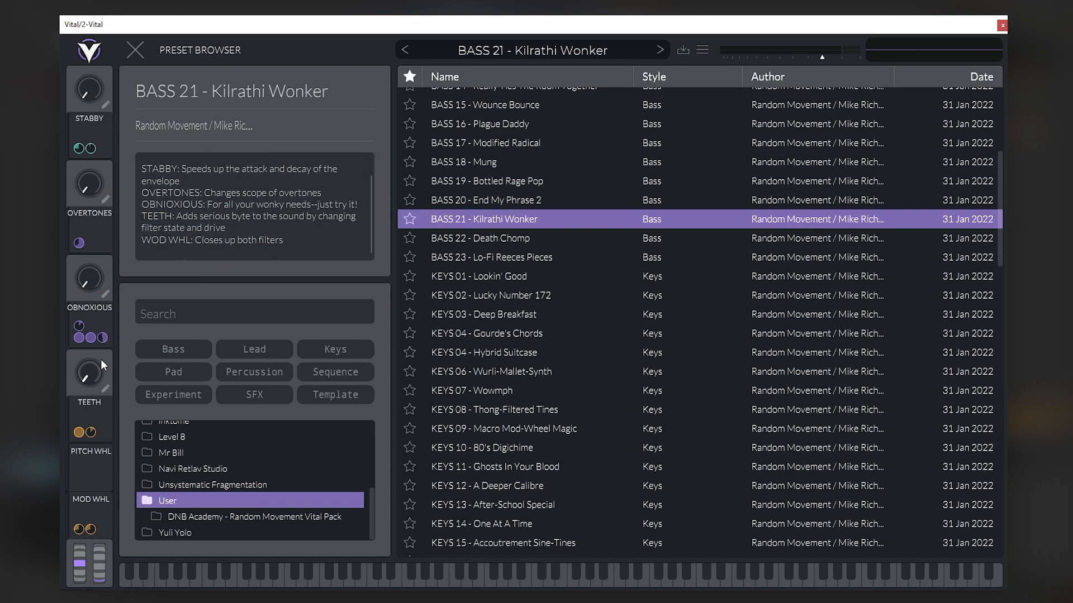
scroll(370, 224, up, 2)
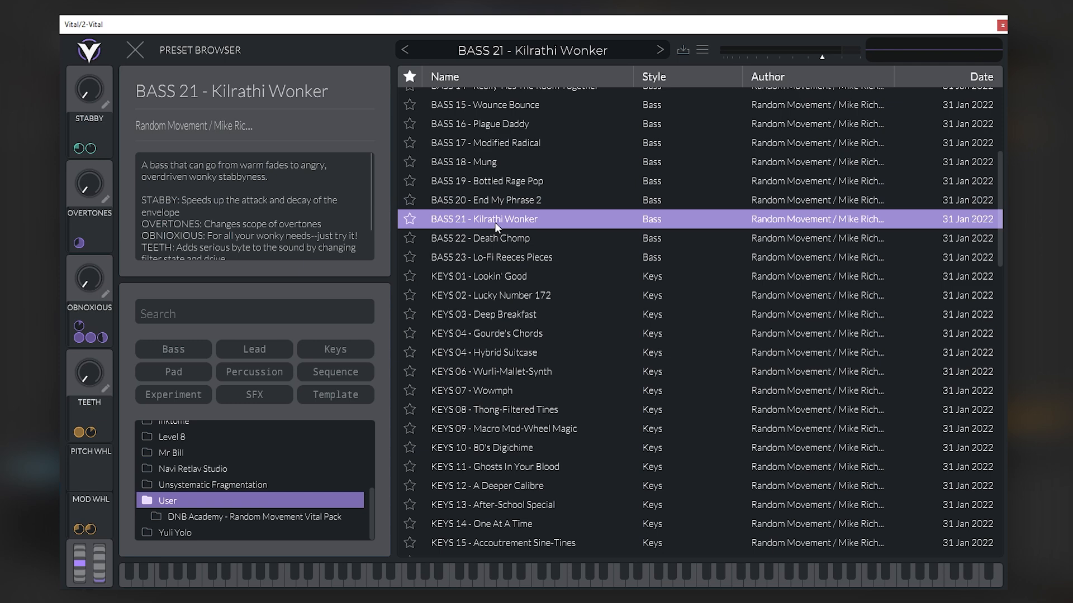
click(487, 144)
scroll(461, 237, up, 3)
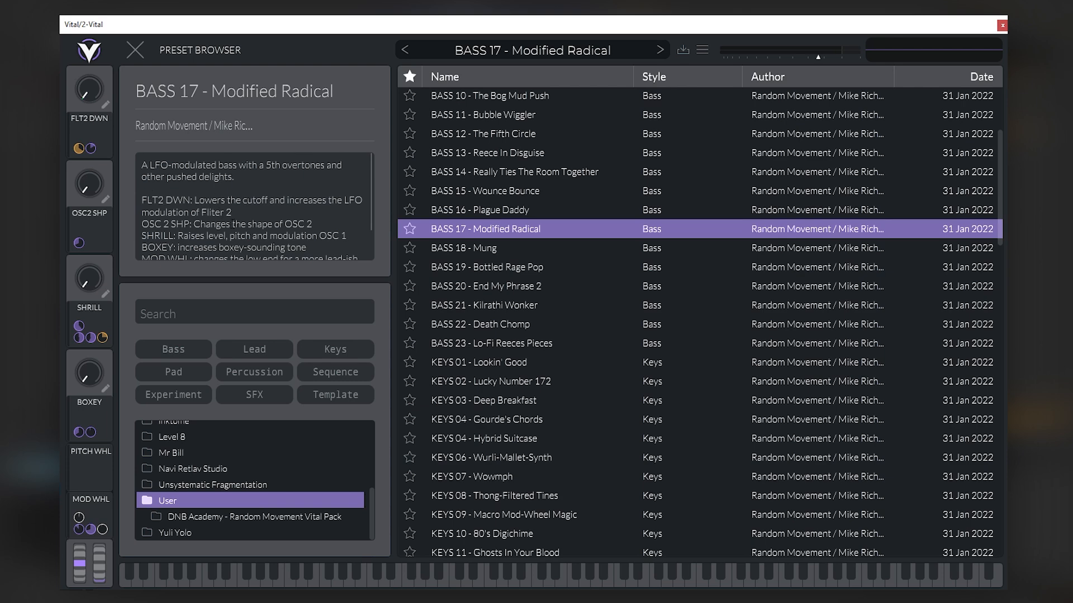
- Raise the output volume slightly and audition the FLT2 DWN macro of BASS 17 - Modified Radical
click(829, 56)
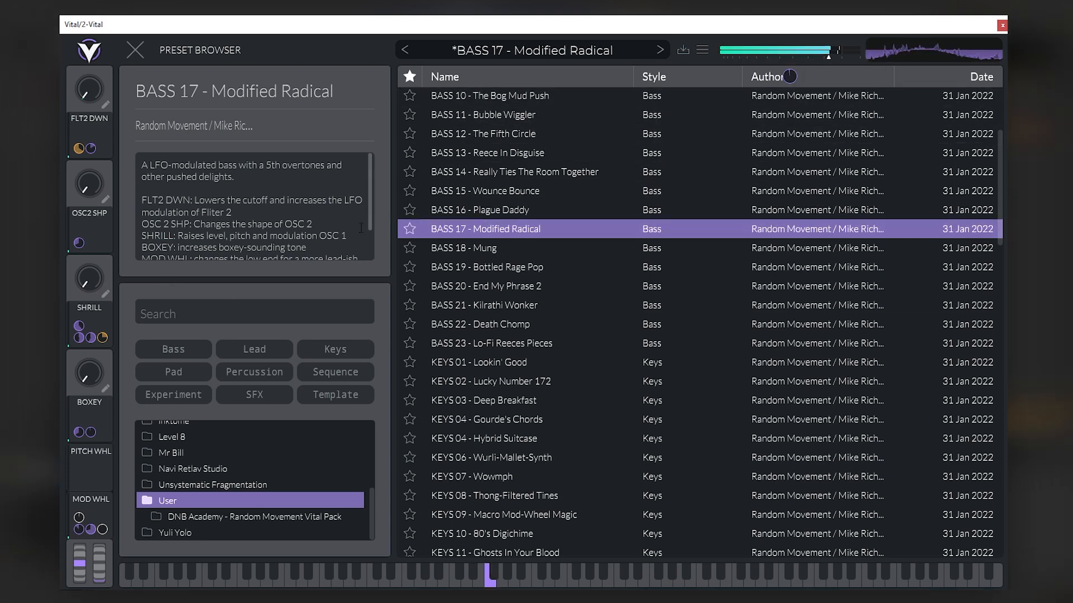
drag(85, 95, 85, 92)
drag(103, 39, 109, 93)
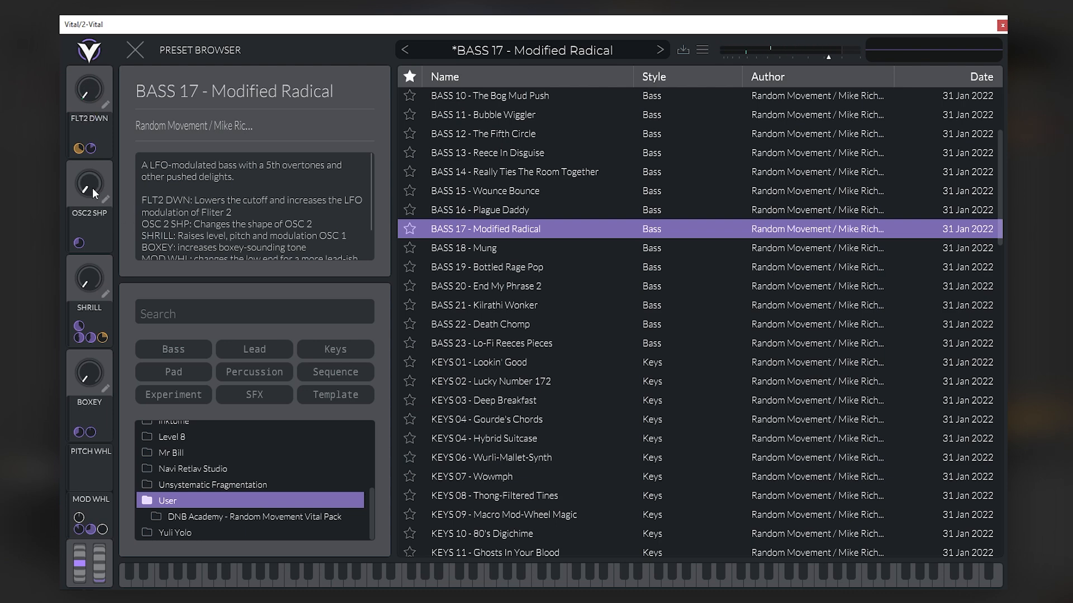
- Close the preset browser and audition the OSC2 SHP and SHRILL macros, returning both to minimum
click(138, 51)
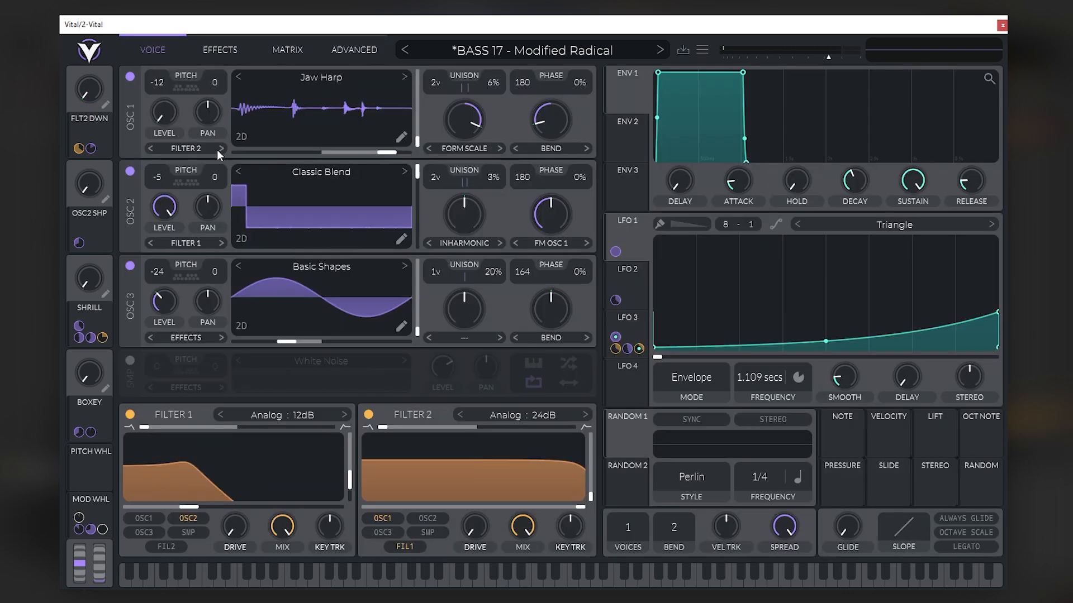
drag(89, 184, 295, 247)
drag(96, 187, 224, 293)
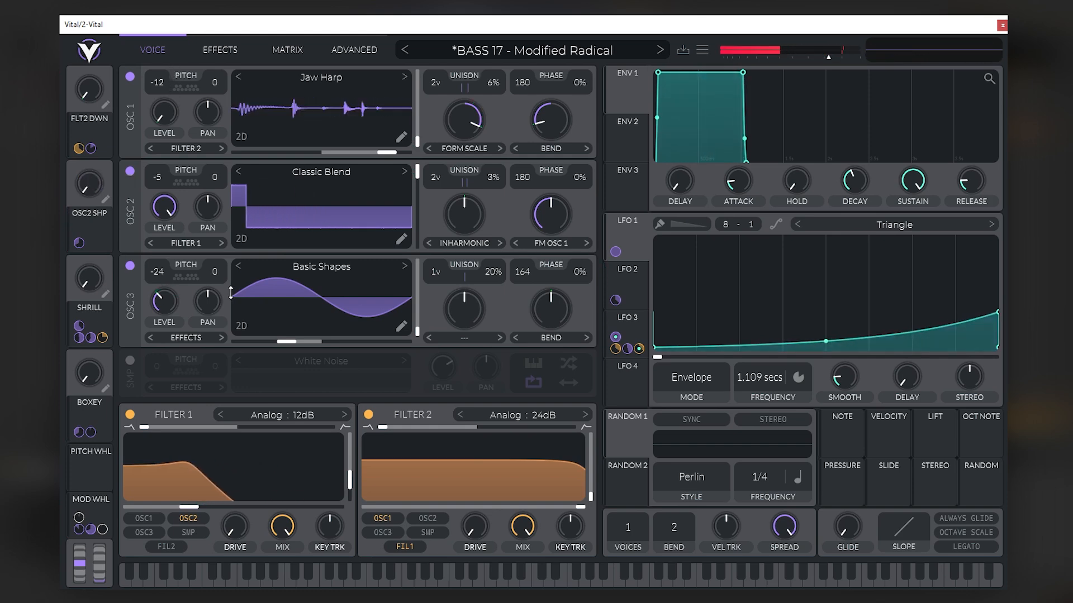
drag(92, 280, 110, 304)
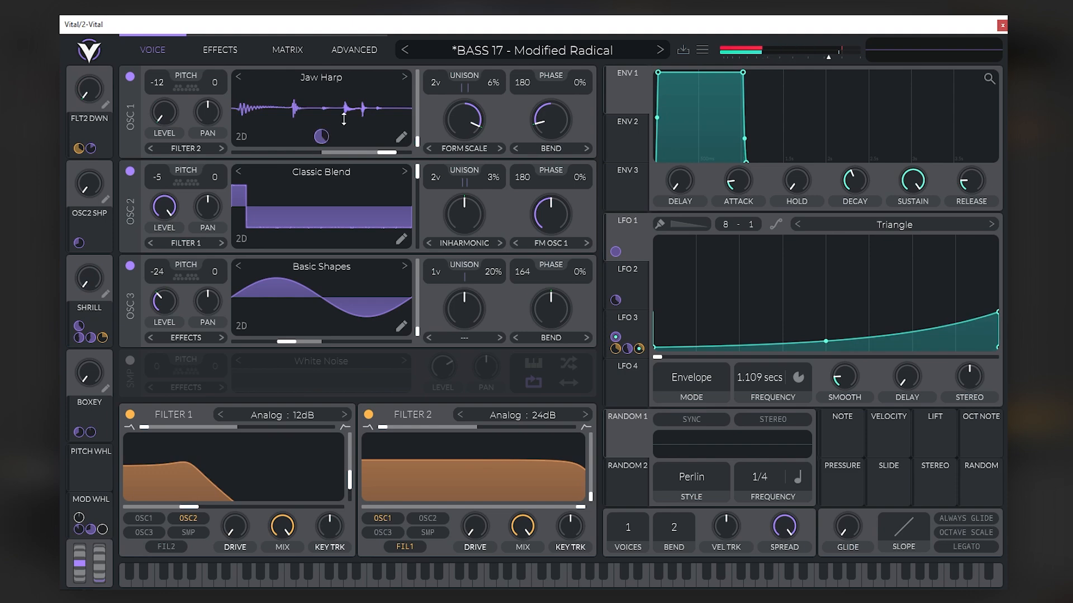
- Look through the preset's Advanced, Matrix and Effects pages, and return to the Voice page
click(364, 54)
click(296, 47)
click(228, 53)
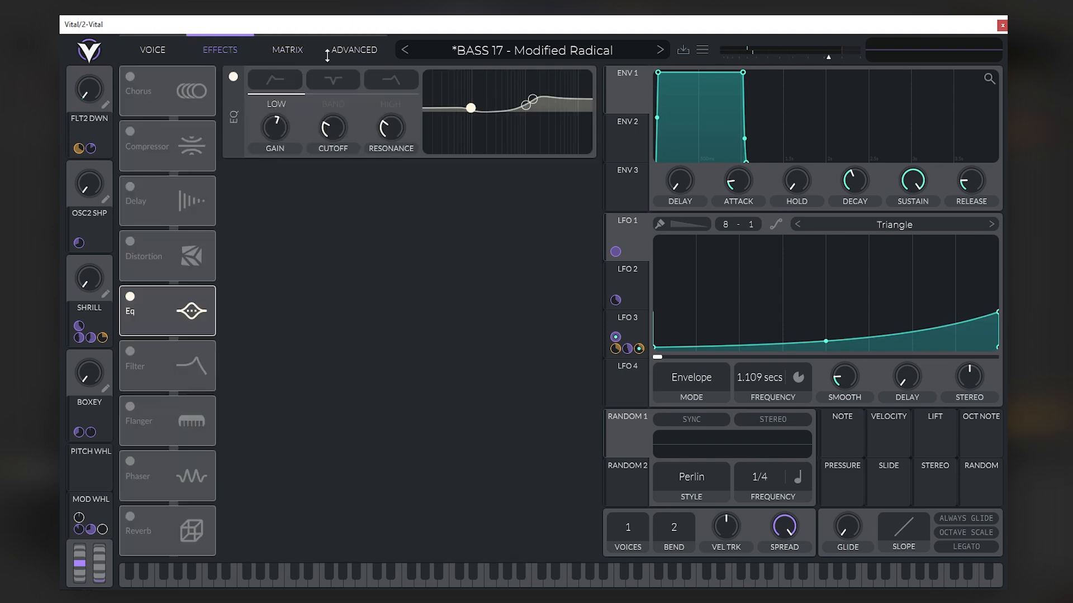
click(352, 54)
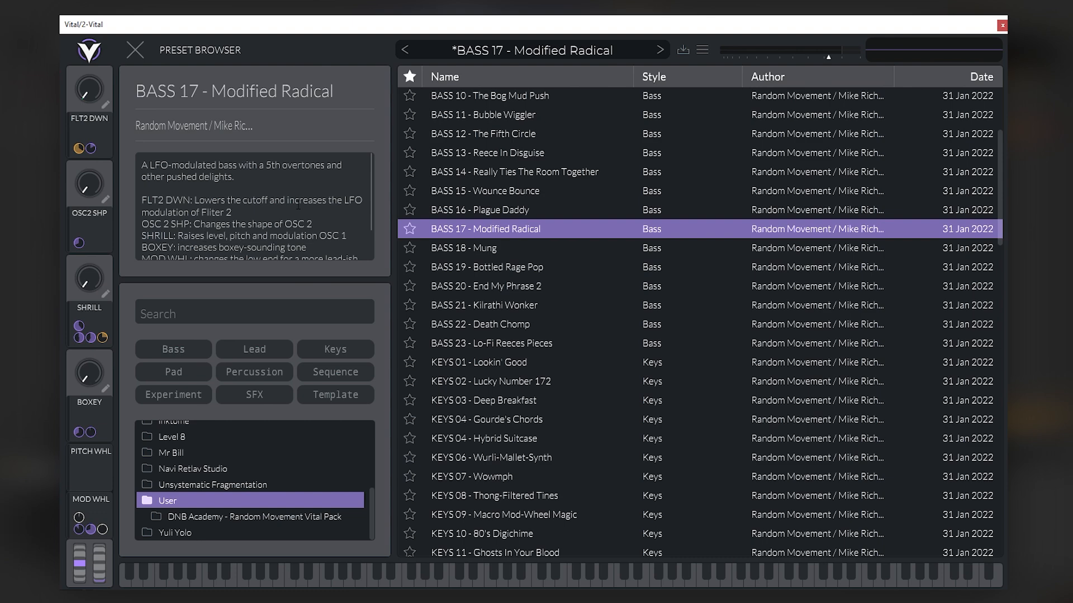
click(142, 52)
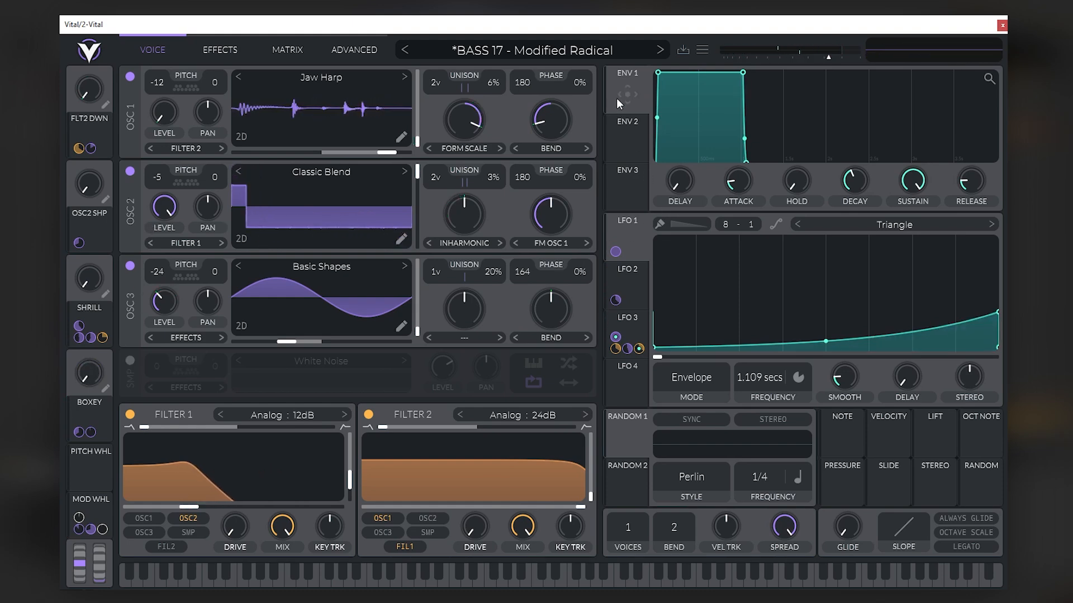
- Read the mod wheel note in the BASS 17 preset description and test the mod wheel up and back down
click(434, 55)
scroll(372, 221, down, 3)
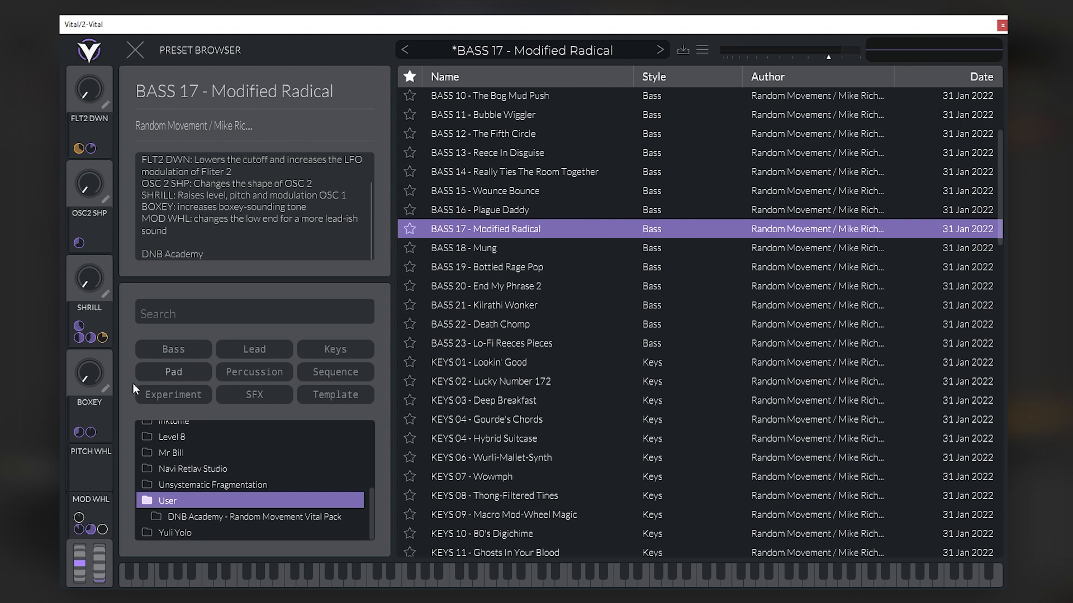
drag(103, 571, 113, 477)
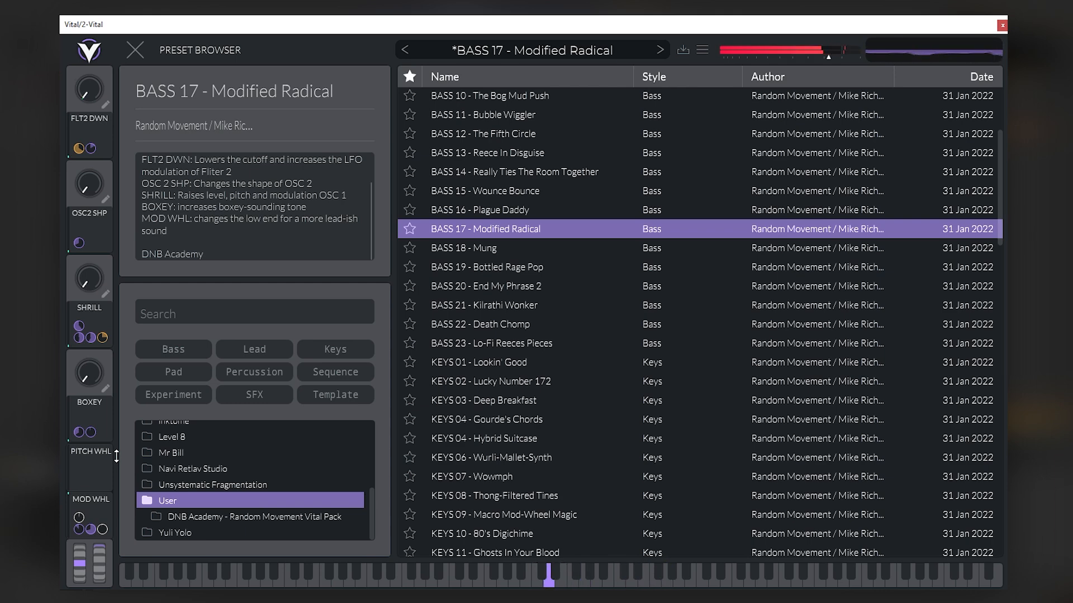
drag(98, 549, 95, 575)
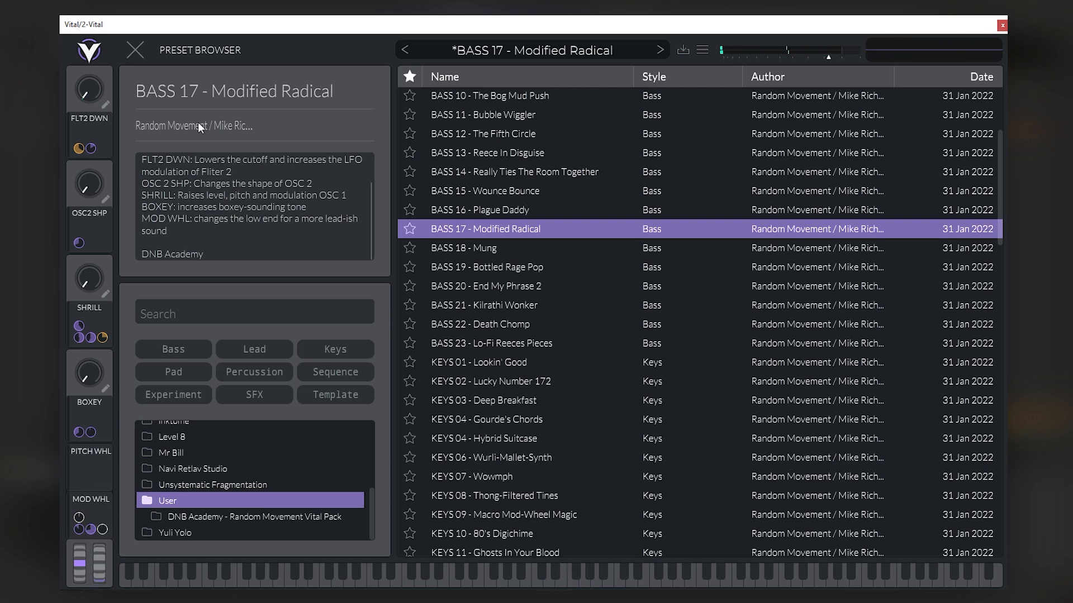
- Load the preset BASS 01 - First Womp from the preset browser and return to the Voice page
click(142, 50)
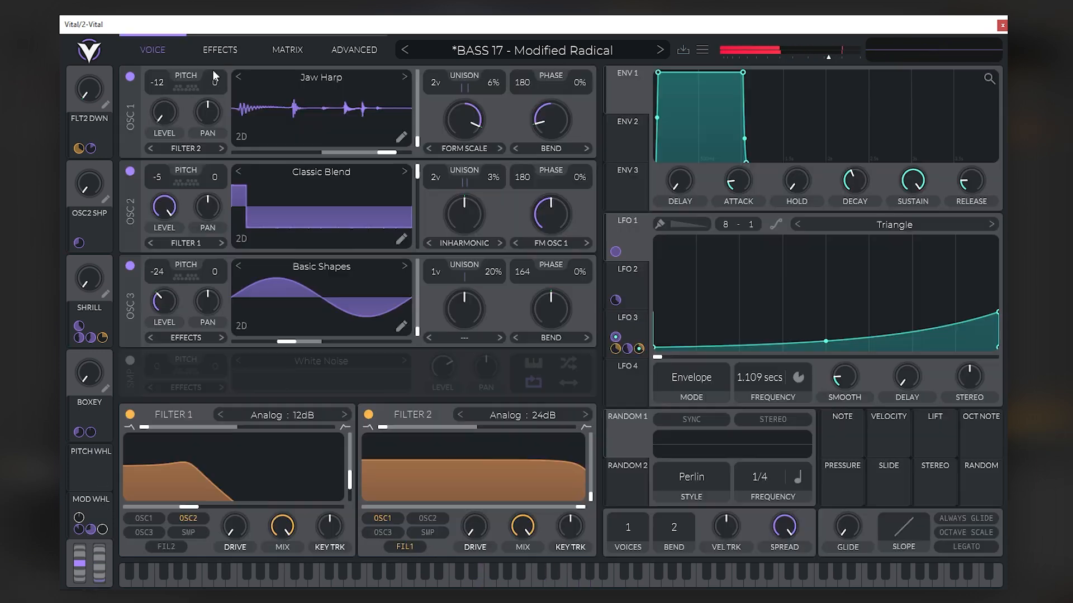
click(485, 56)
scroll(605, 232, up, 3)
click(495, 100)
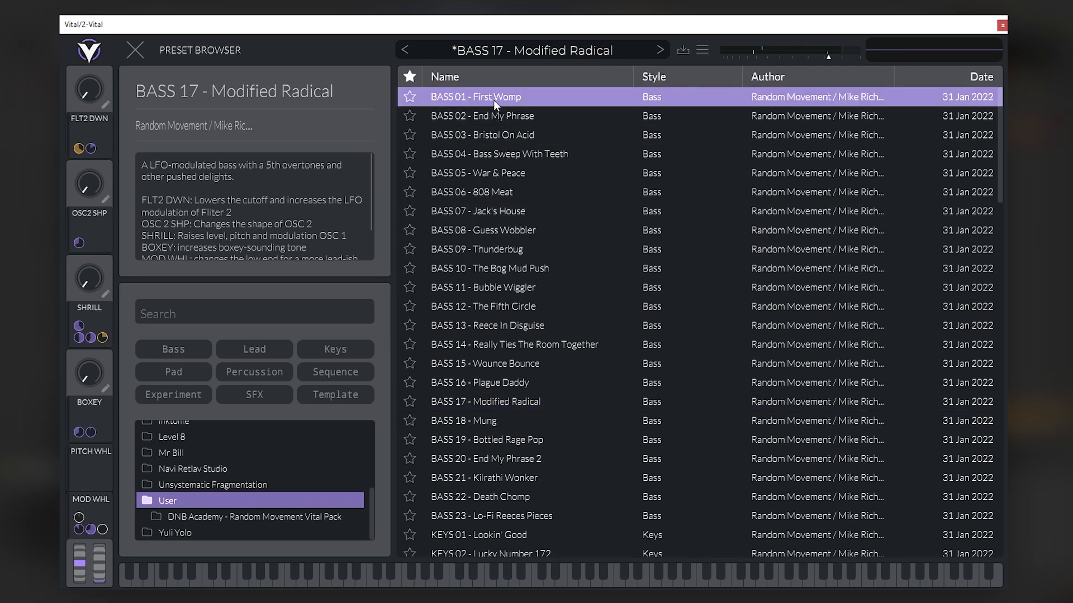
click(495, 98)
click(137, 49)
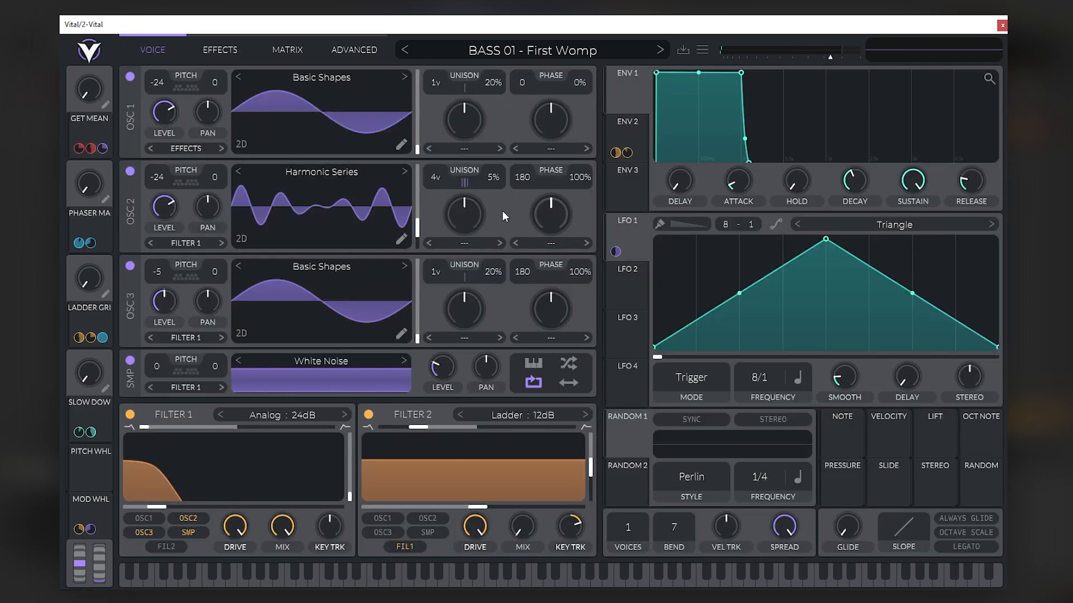
- Raise the output volume and audition the GET MEAN macro at maximum, returning the macro to minimum
drag(831, 57, 844, 52)
drag(93, 91, 105, 23)
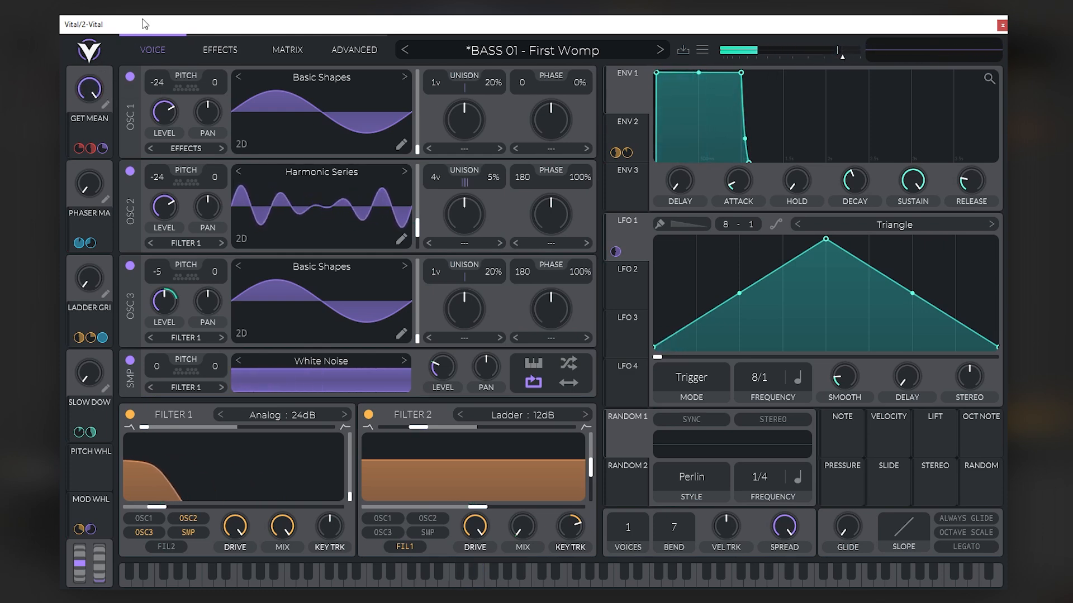
drag(89, 92, 71, 165)
drag(127, 104, 130, 92)
- Audition the LADDER GRINDER macro at maximum, alone and combined with GET MEAN, and reset it to minimum
drag(97, 193, 74, 323)
drag(89, 280, 149, 132)
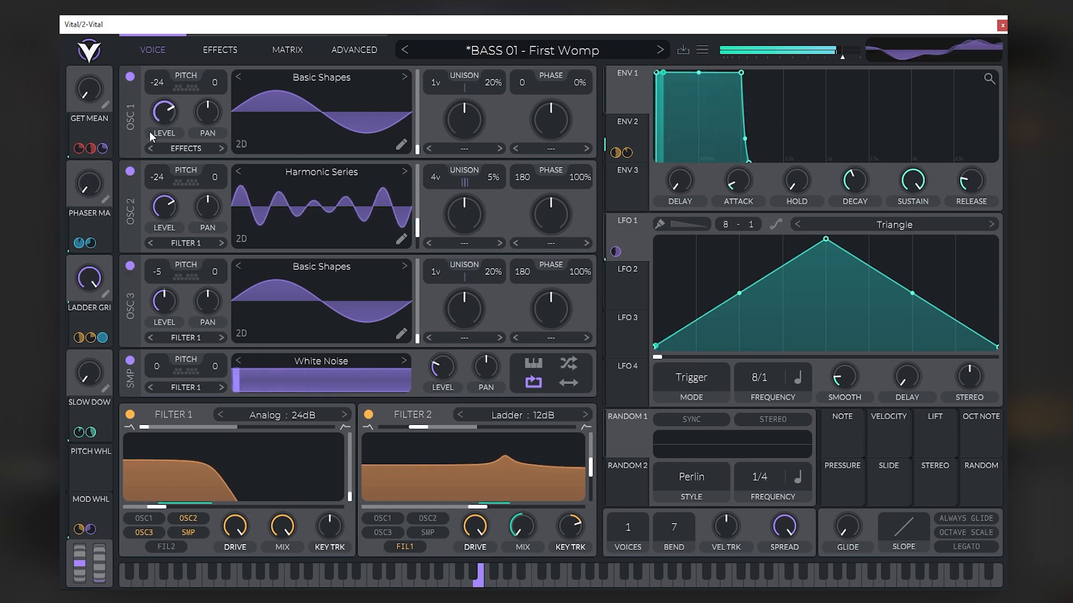
drag(90, 279, 115, 270)
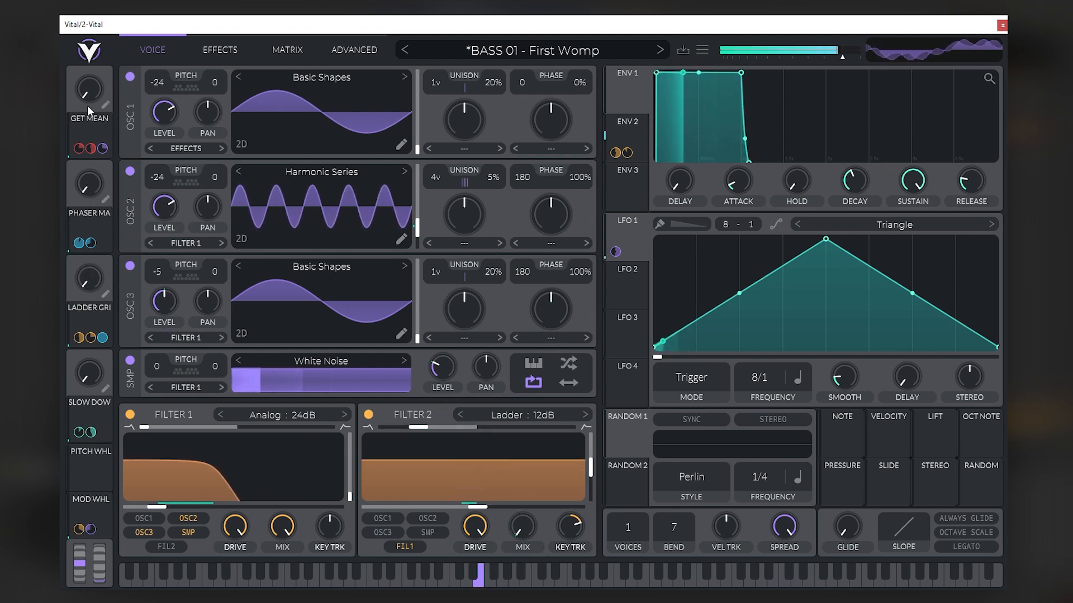
drag(90, 94, 99, 16)
drag(90, 279, 129, 179)
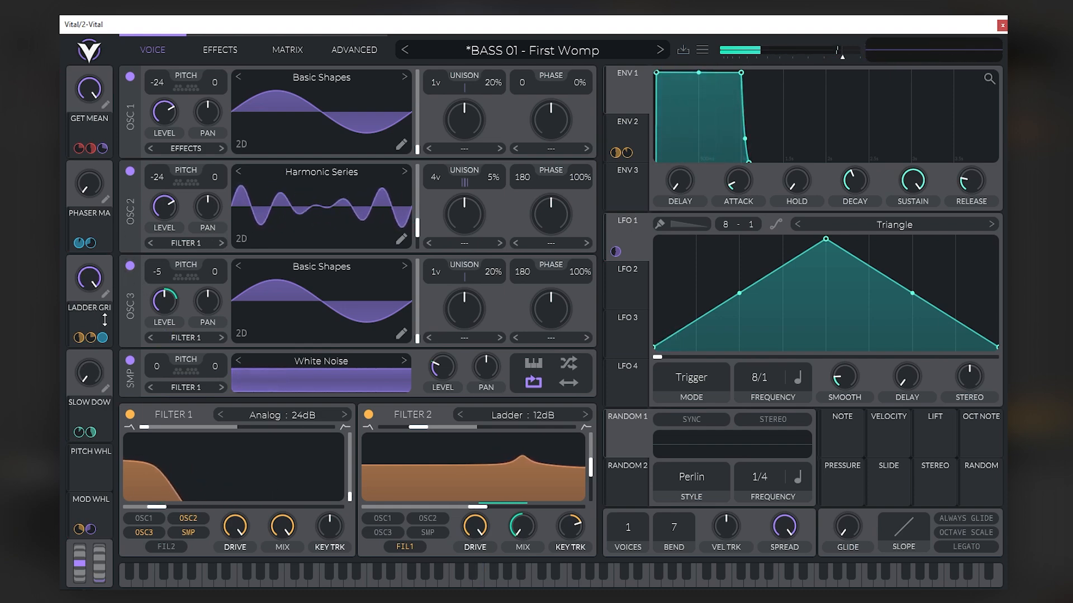
double_click(90, 278)
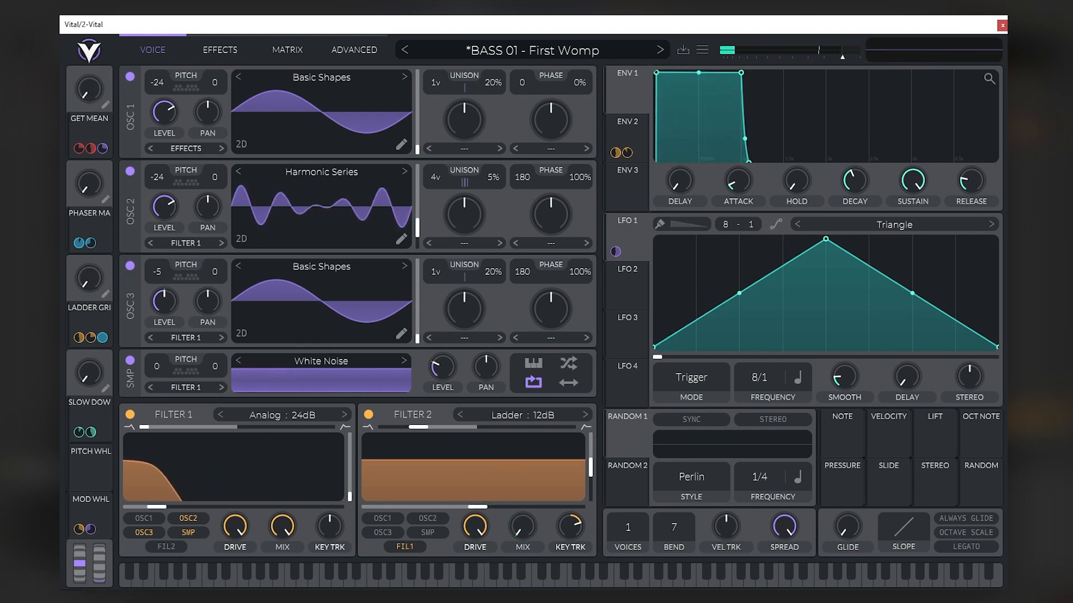
- Turn the SLOW DOWN, GET MEAN and LADDER GRINDER macros of BASS 01 up to maximum
drag(93, 371, 123, 128)
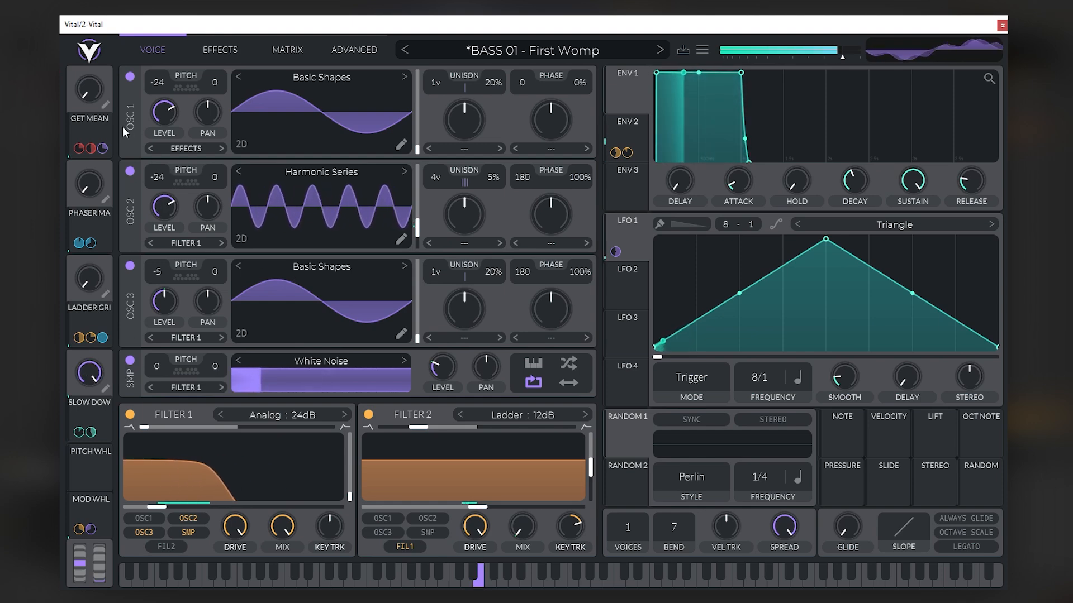
drag(91, 80, 94, 12)
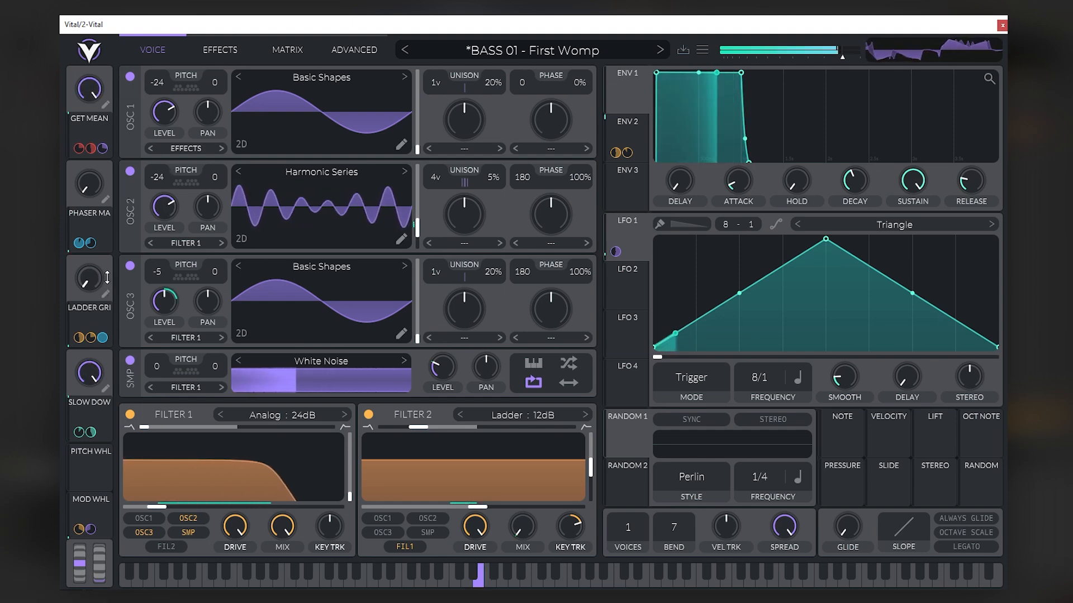
drag(94, 277, 147, 133)
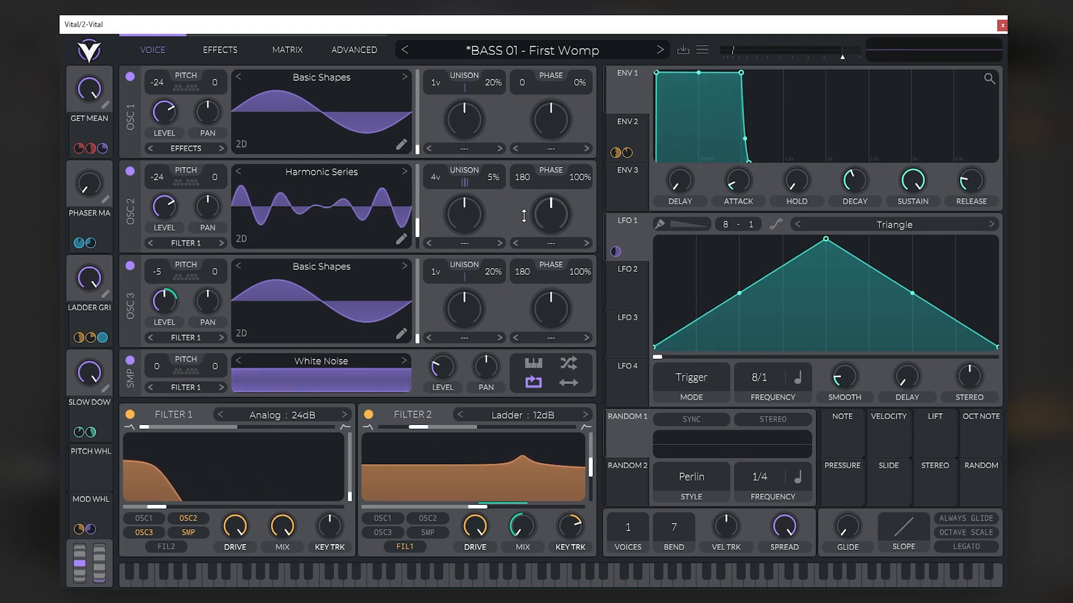
- Advance past BASS 02 - End My Phrase to BASS 03 - Bristol On Acid and raise its NASTY macro to just over halfway
click(660, 50)
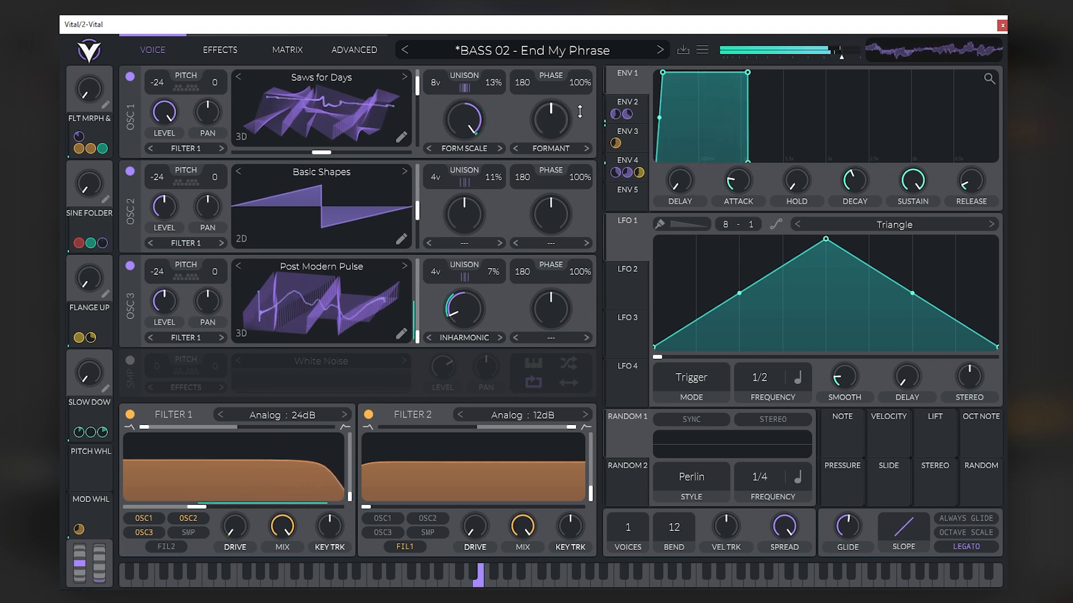
click(660, 50)
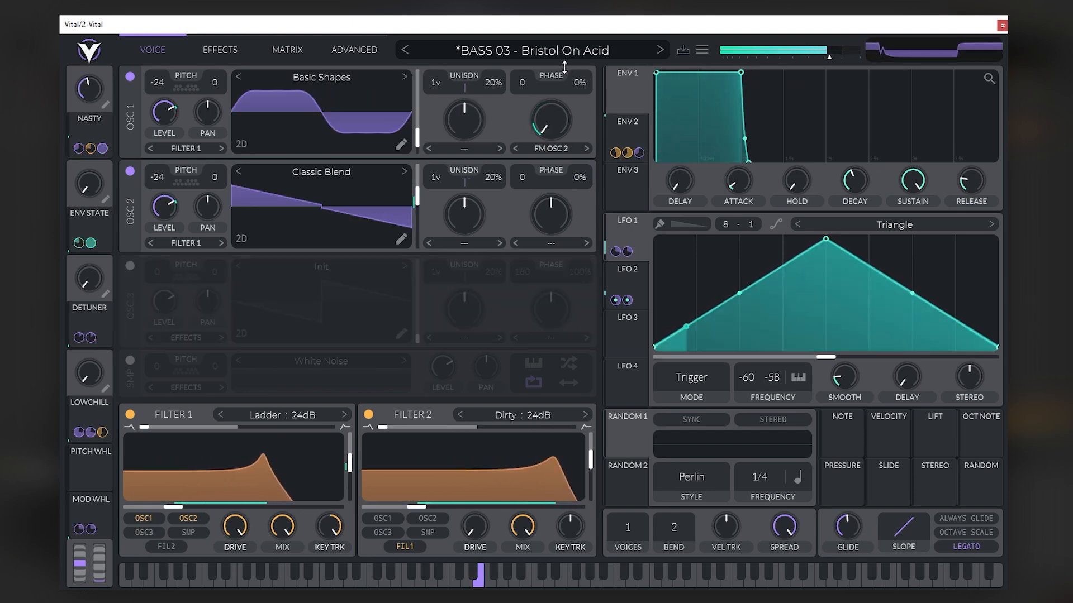
drag(94, 96, 106, 63)
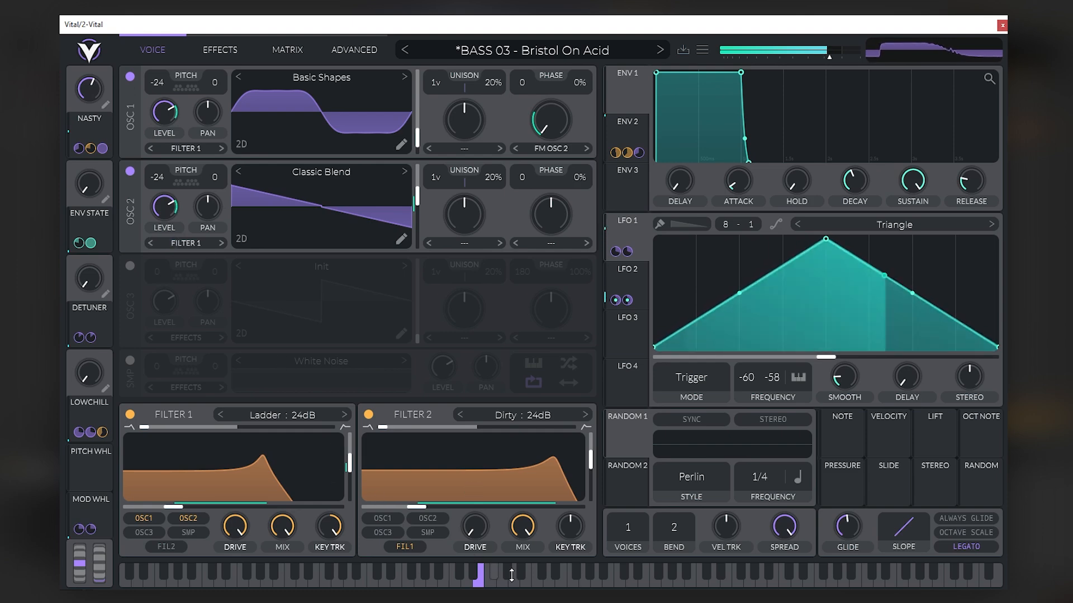
- Audition BASS 03 - Bristol On Acid by playing several lower and higher notes on the on-screen keyboard
click(590, 583)
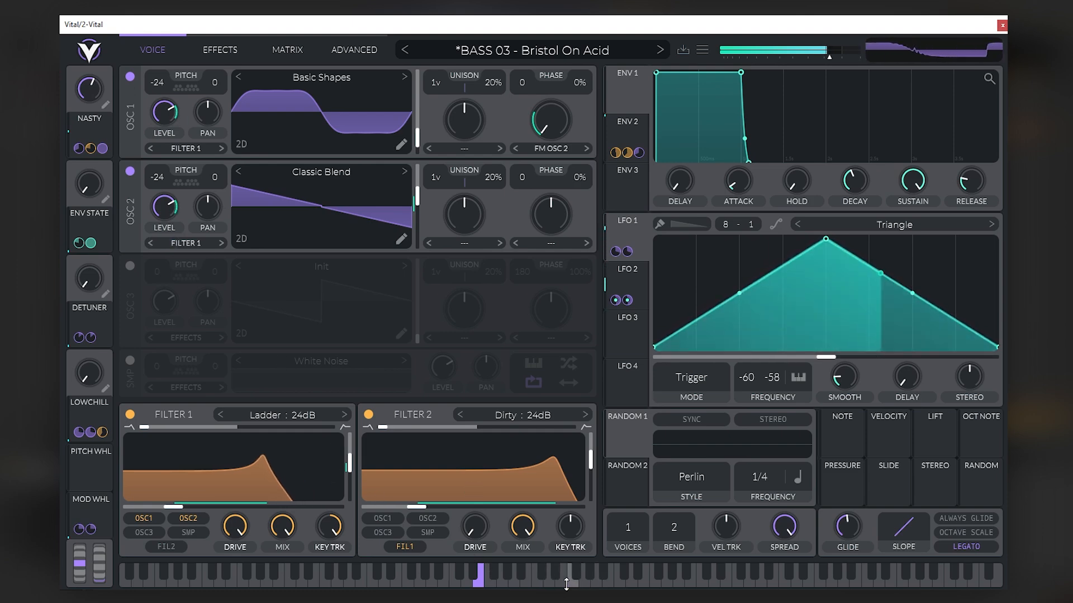
click(535, 581)
click(505, 583)
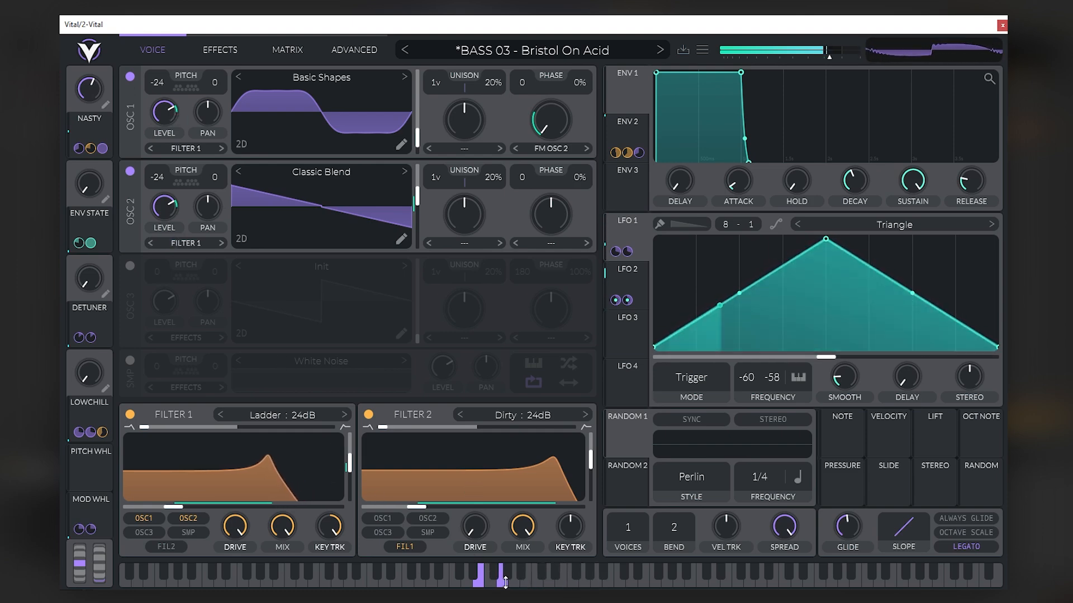
click(690, 582)
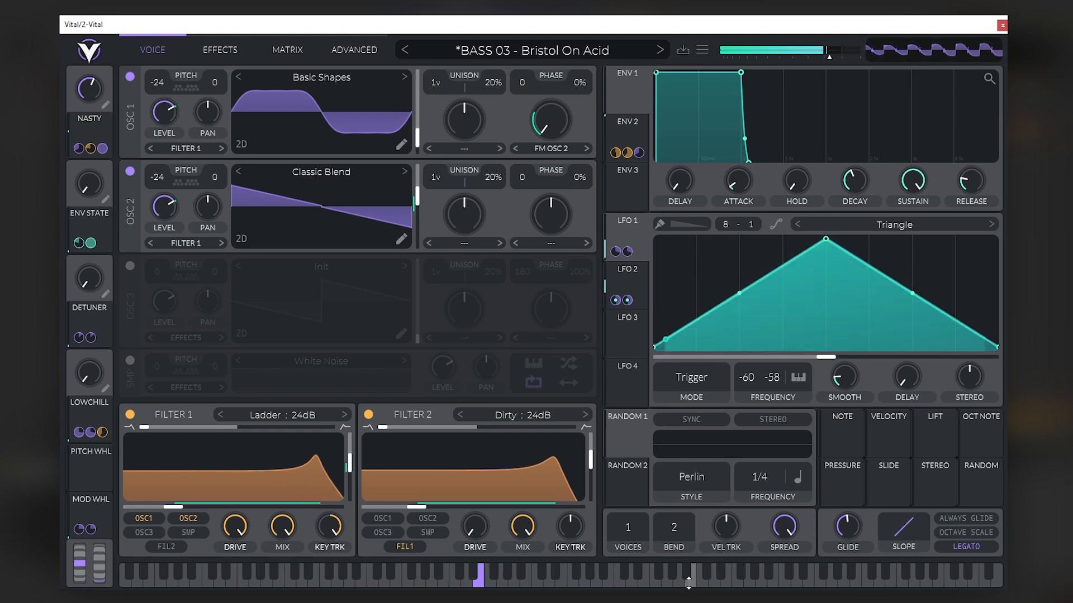
click(510, 578)
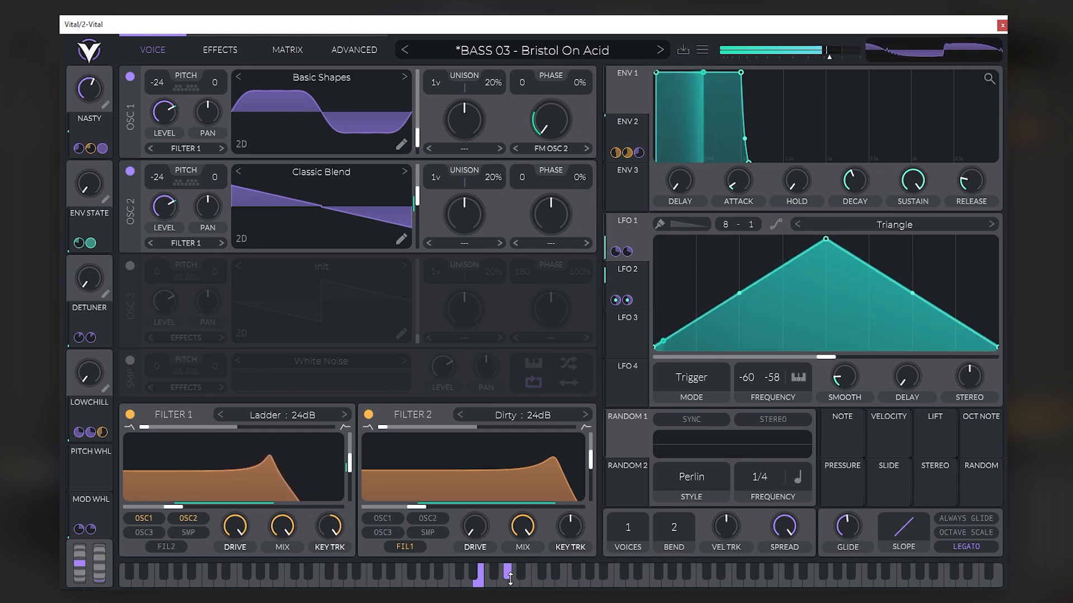
- Raise the ENV STATE macro of BASS 03 - Bristol On Acid to about 0.890 and audition it with several notes
drag(88, 88, 77, 152)
click(639, 576)
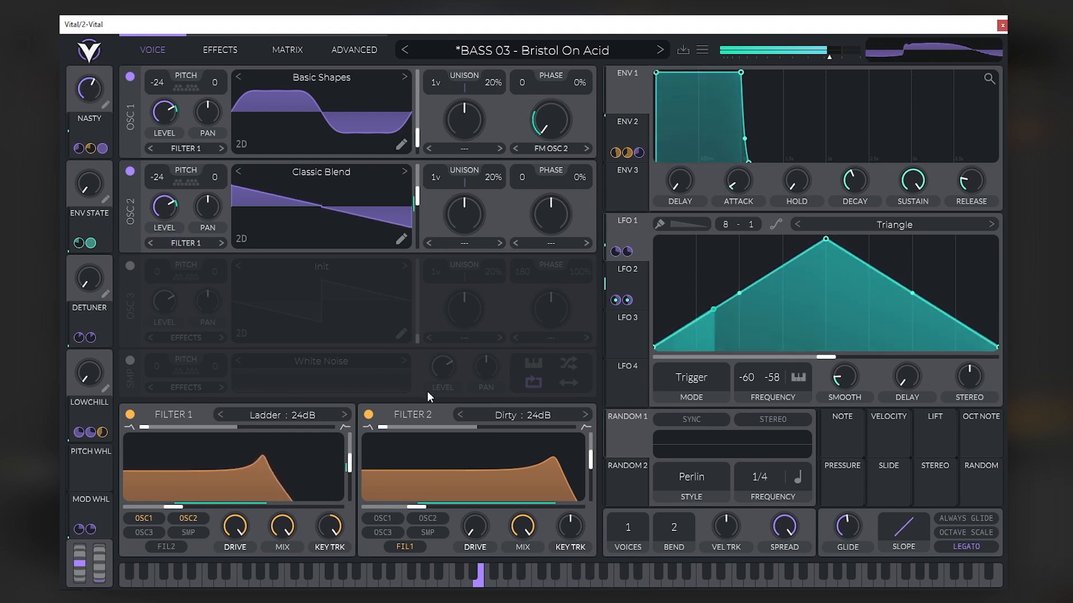
click(513, 583)
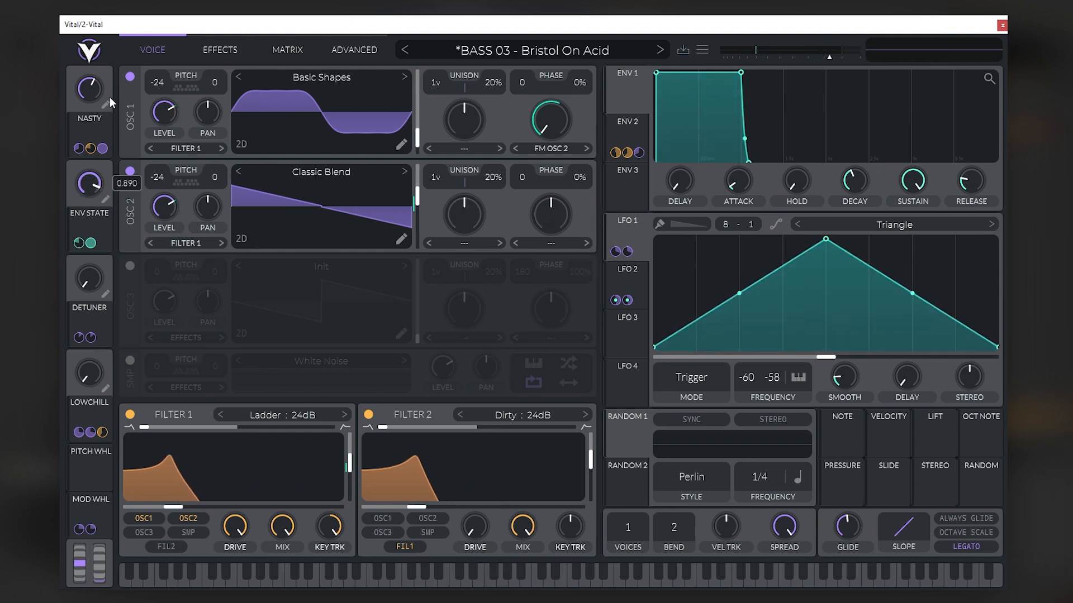
drag(109, 100, 110, 92)
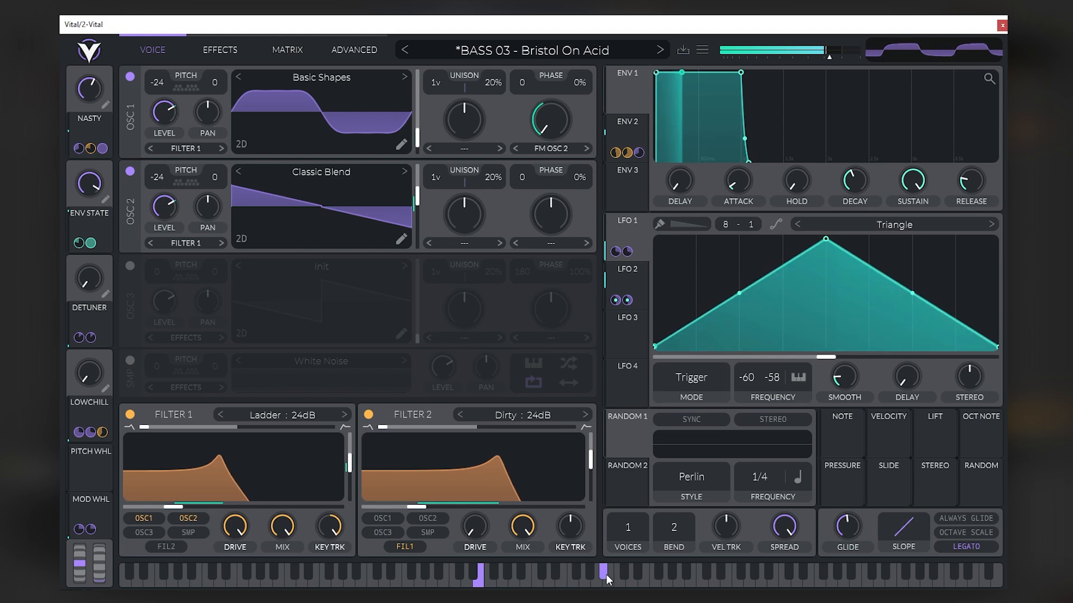
click(600, 584)
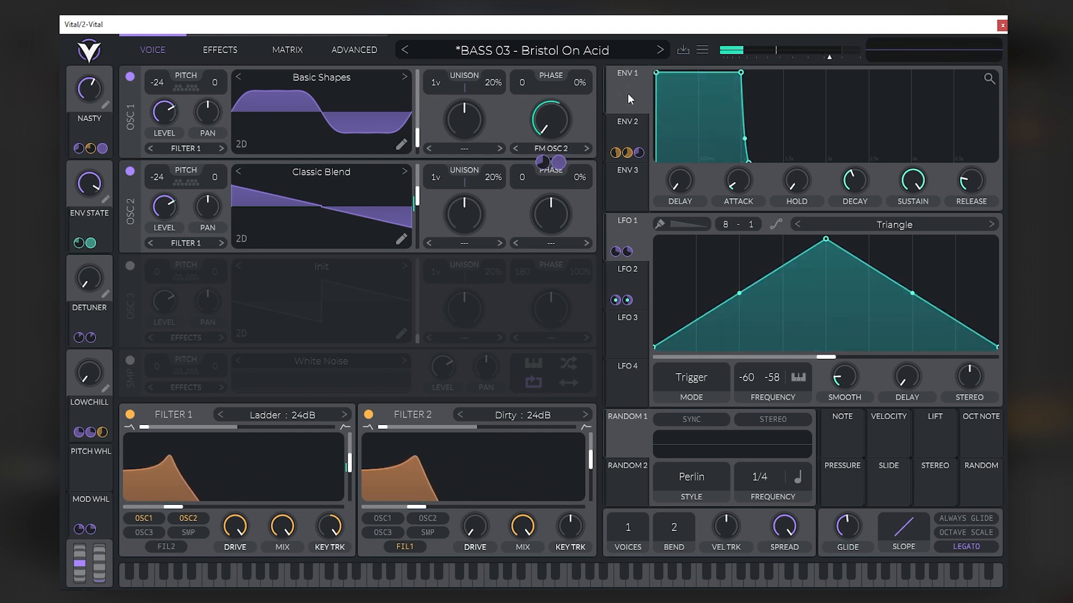
- Advance through the following bass presets, past BASS 05 - War & Peace, to BASS 06 - 808 Meat
click(655, 50)
click(655, 50)
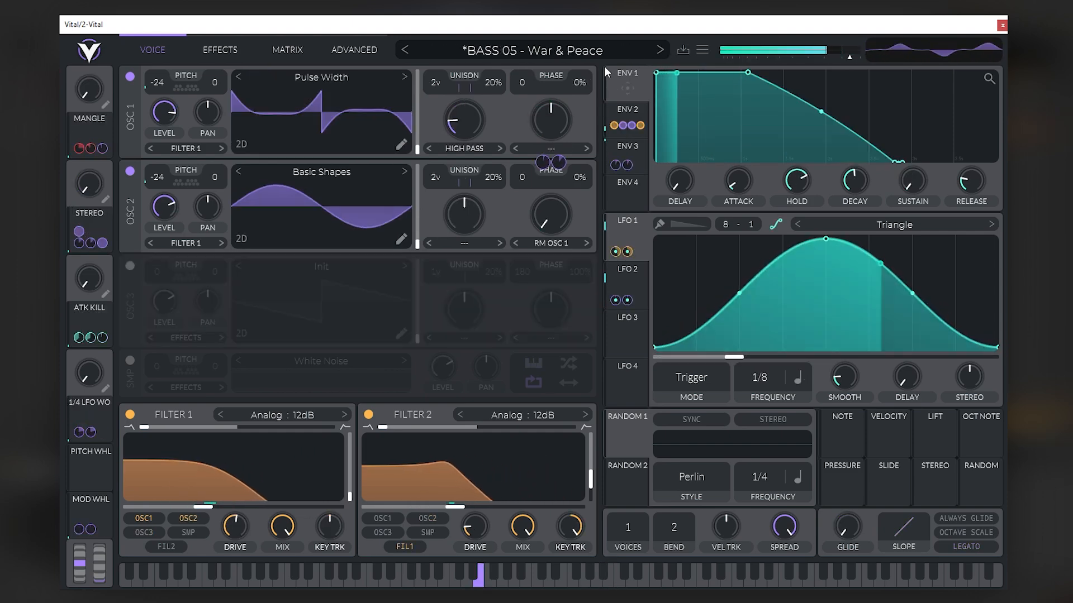
click(661, 49)
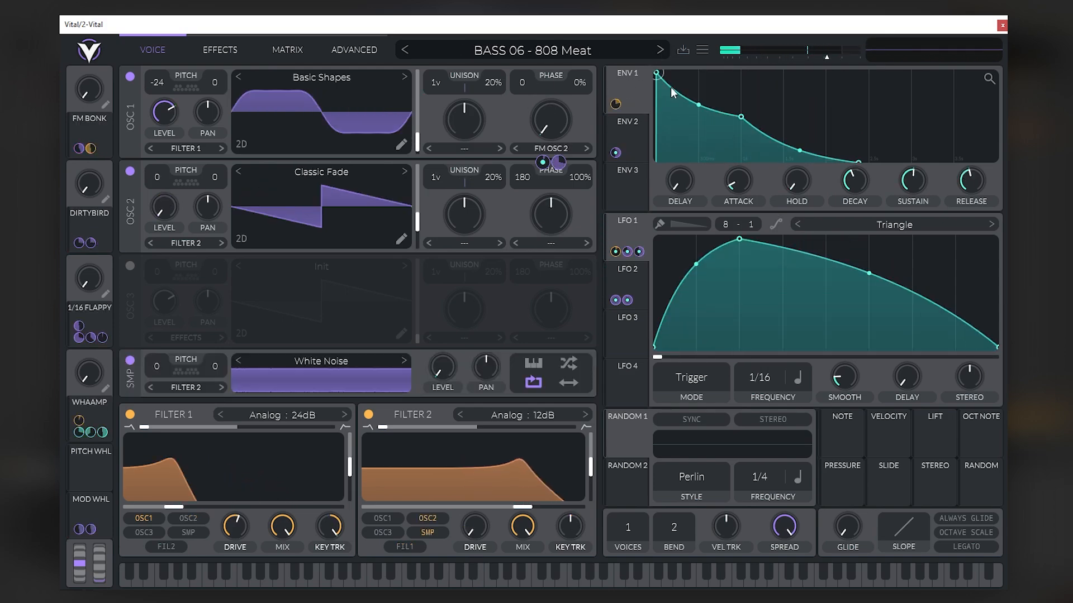
- Load KEYS 01 - Lookin' Good from the preset browser and return to the synth view
click(607, 51)
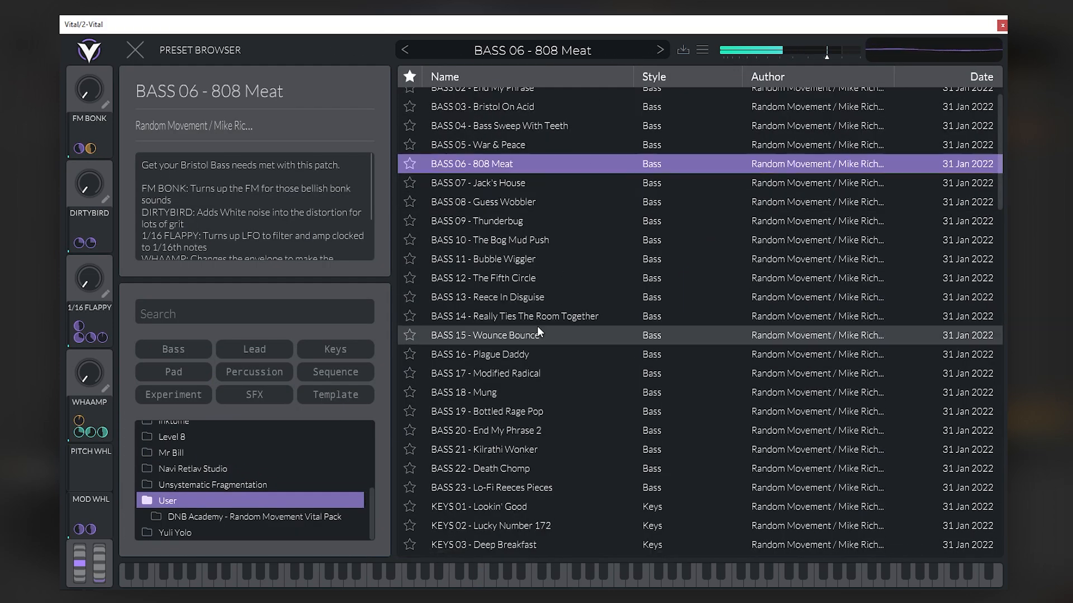
scroll(537, 327, down, 3)
click(601, 306)
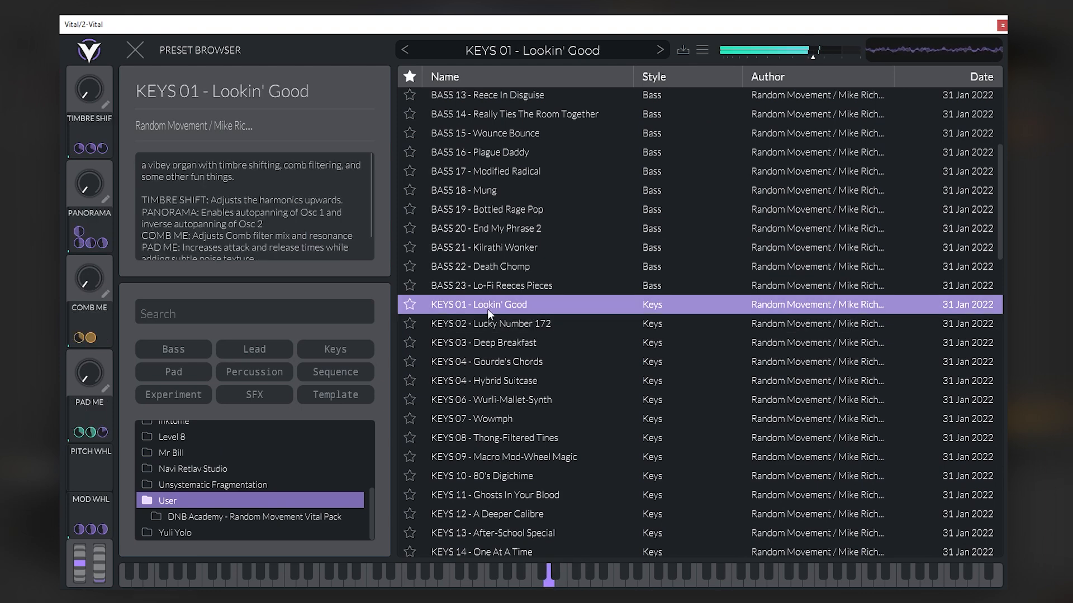
click(135, 50)
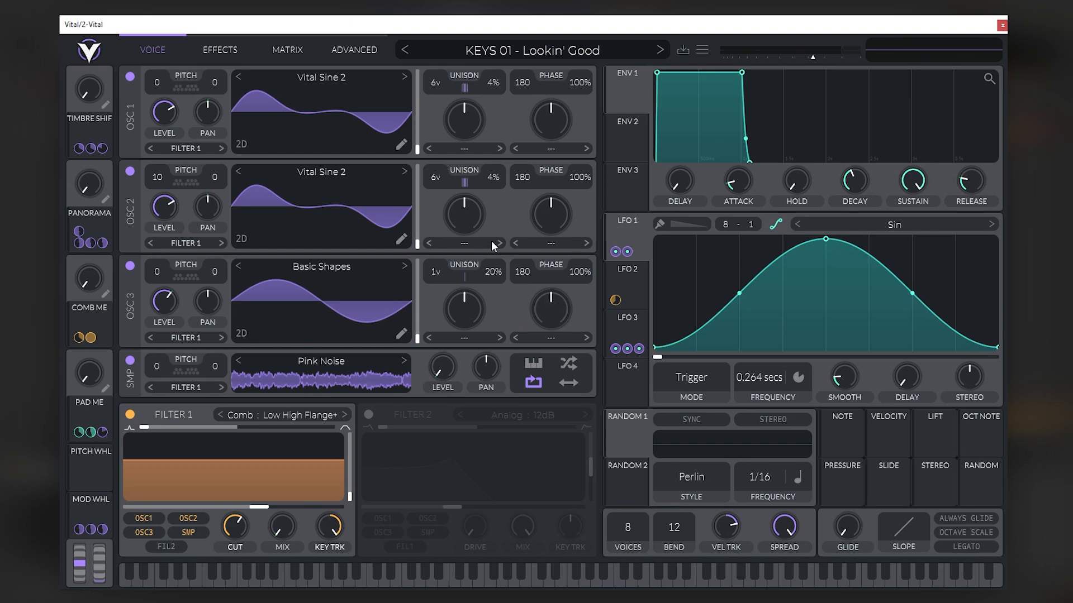
- Examine the unison stack settings of oscillators 1 and 2 in the advanced options
click(346, 52)
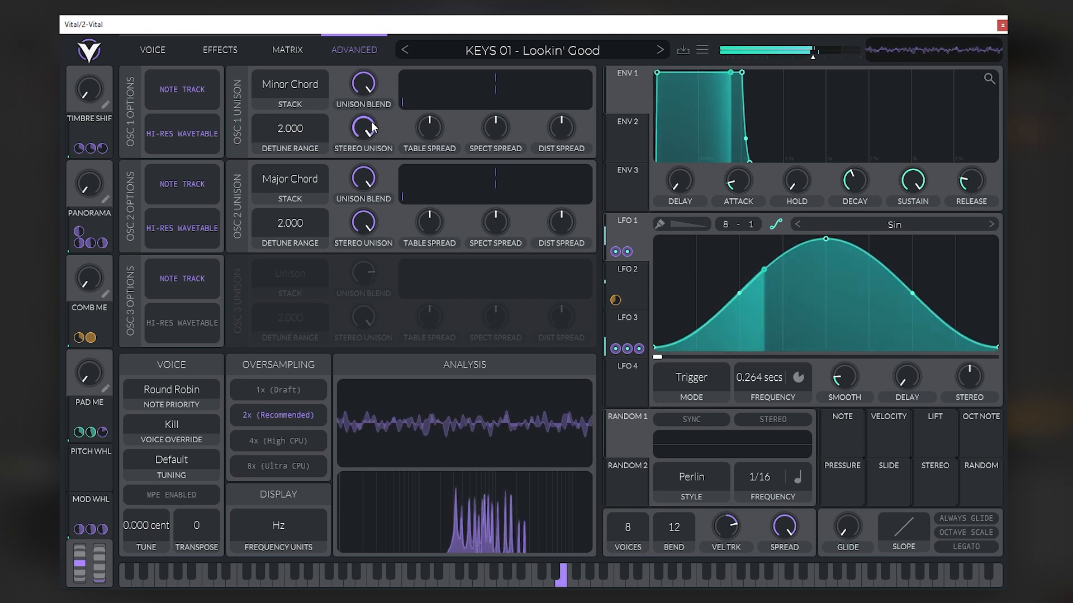
click(150, 52)
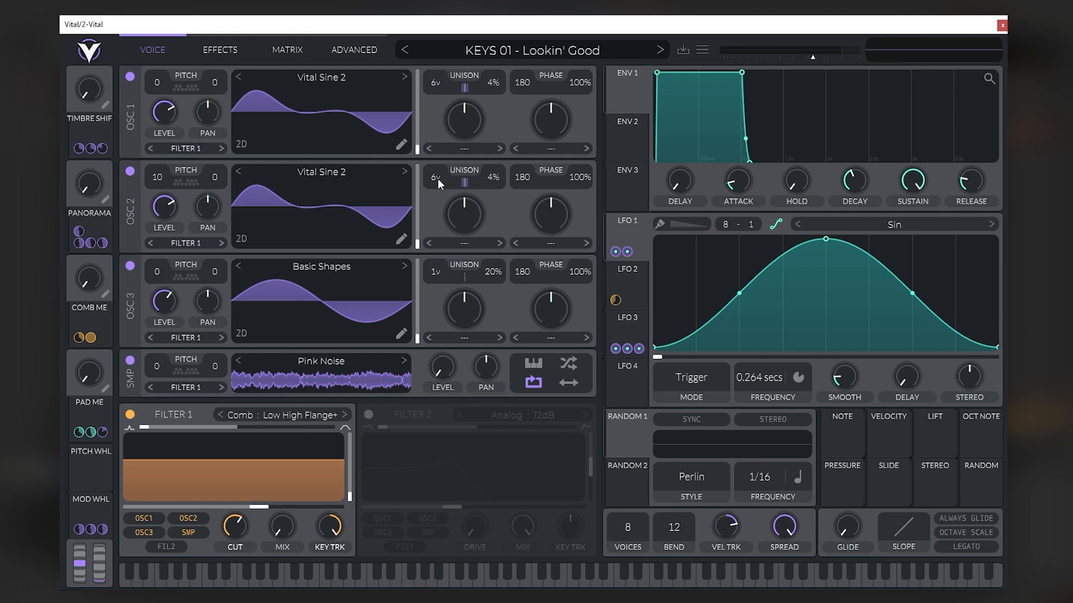
click(353, 55)
- Audition KEYS 01 - Lookin' Good by playing several notes on the on-screen keyboard
click(479, 585)
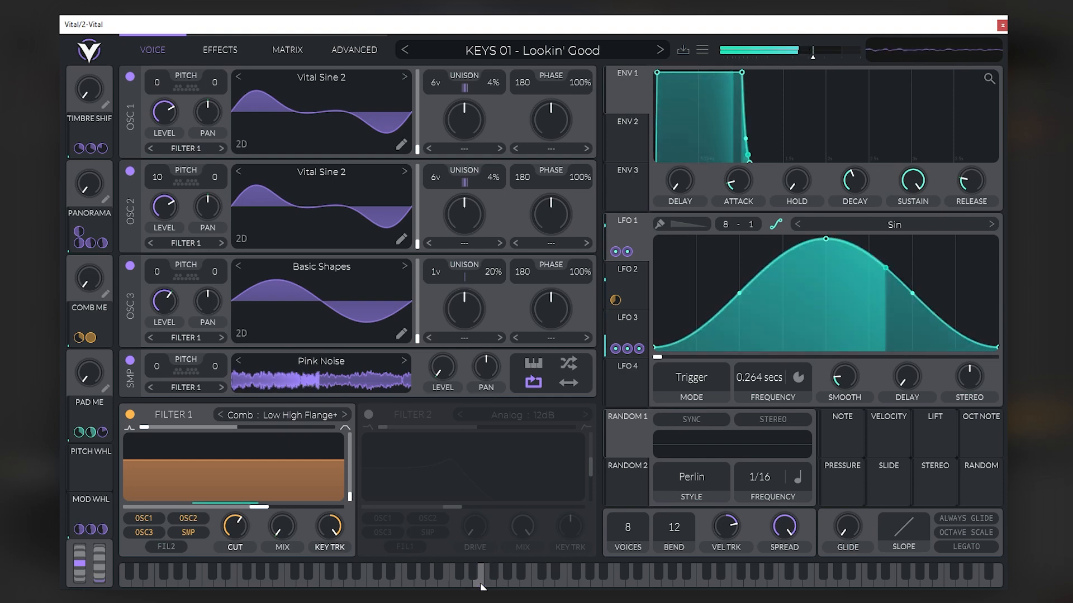
click(492, 582)
click(539, 581)
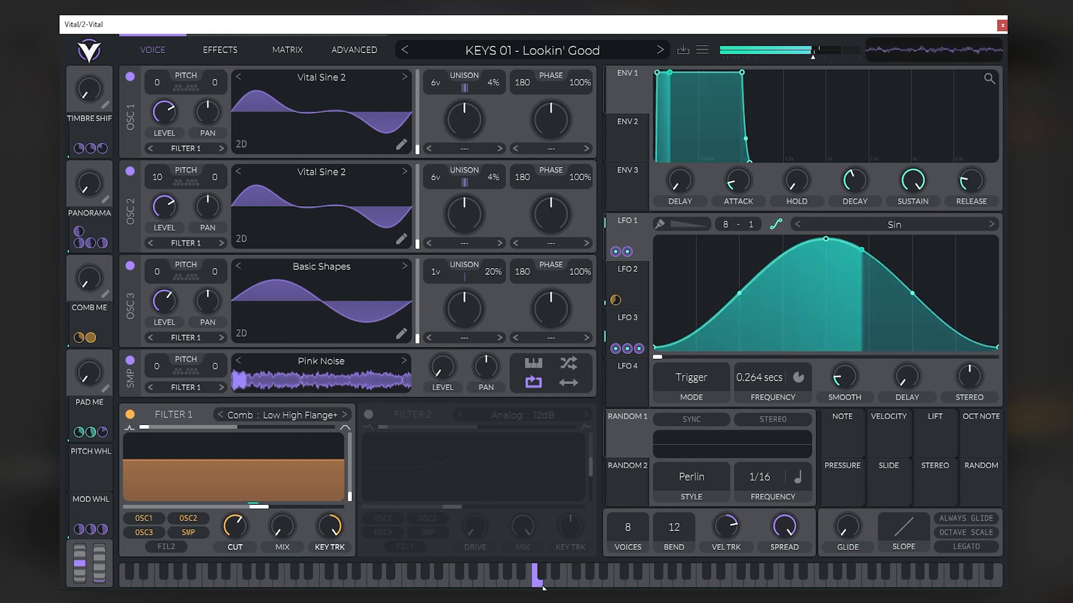
click(481, 582)
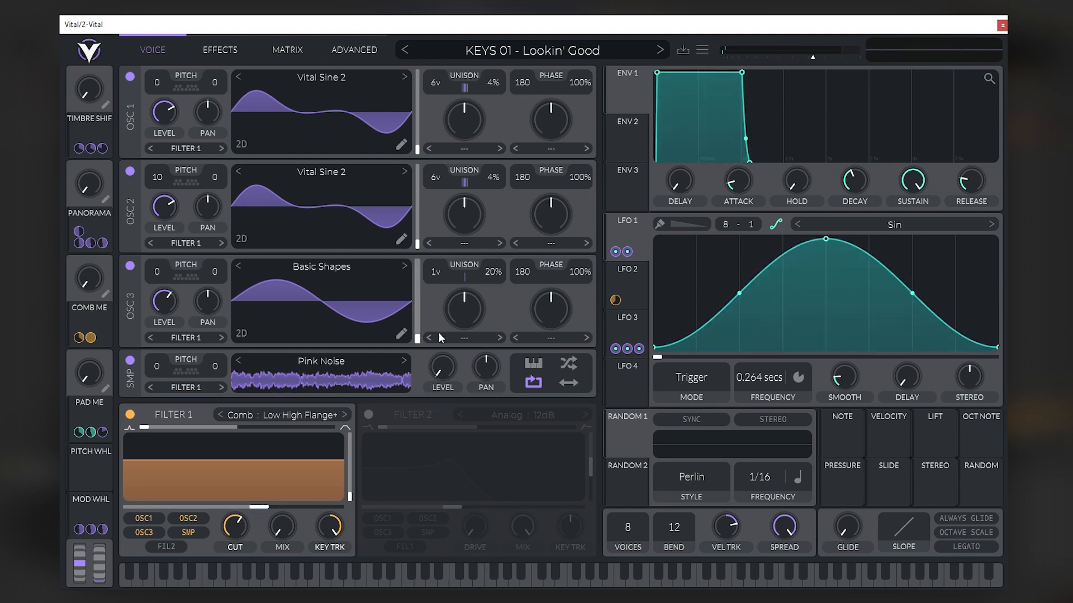
- Raise the output volume of KEYS 01 - Lookin' Good slightly and play low and mid notes to check it
drag(813, 59, 819, 55)
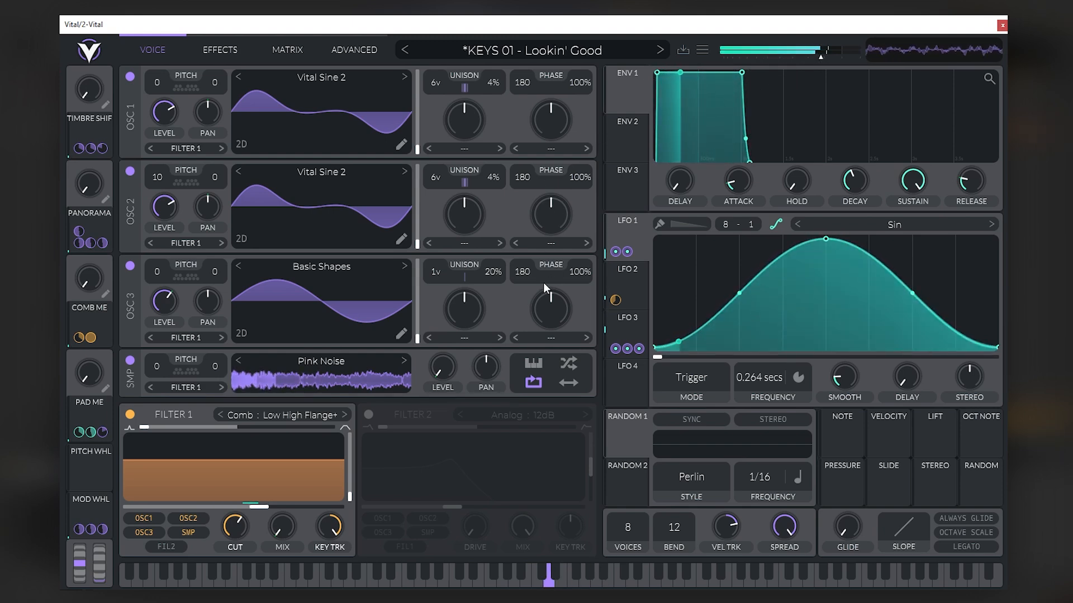
click(447, 582)
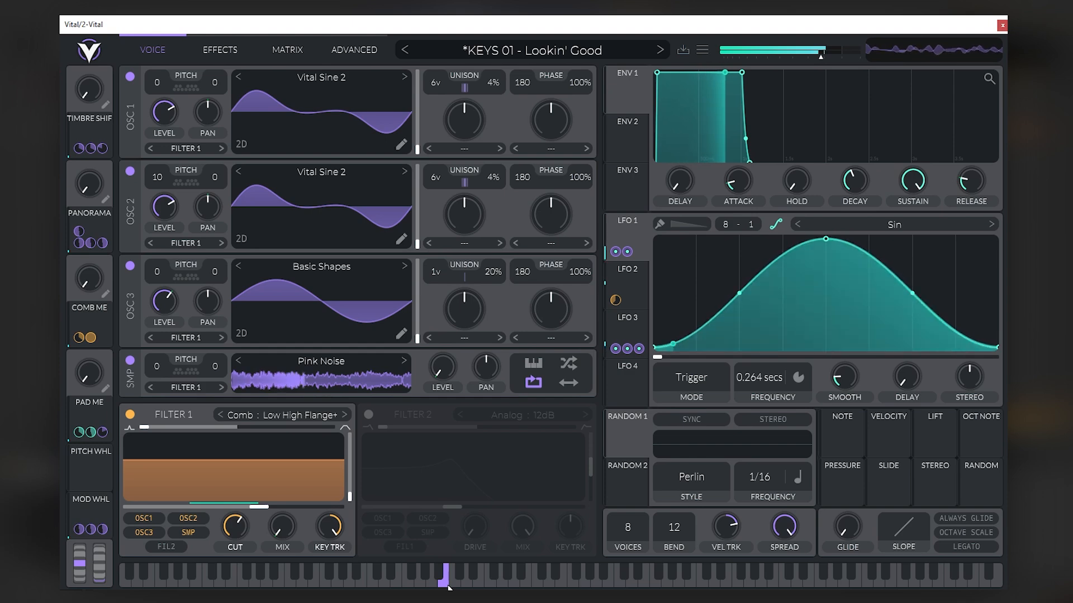
click(477, 583)
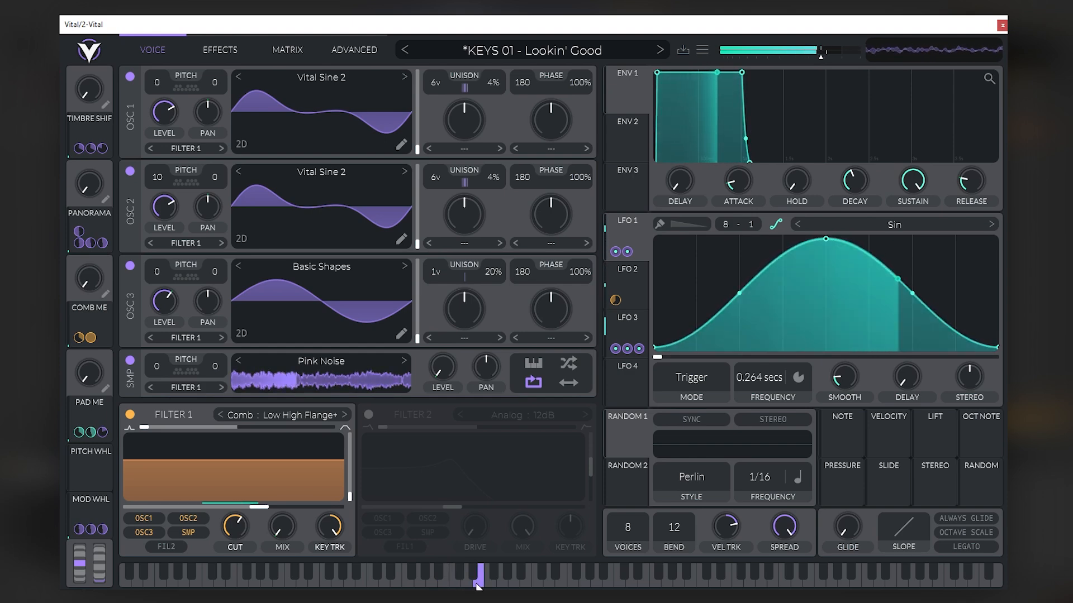
click(504, 583)
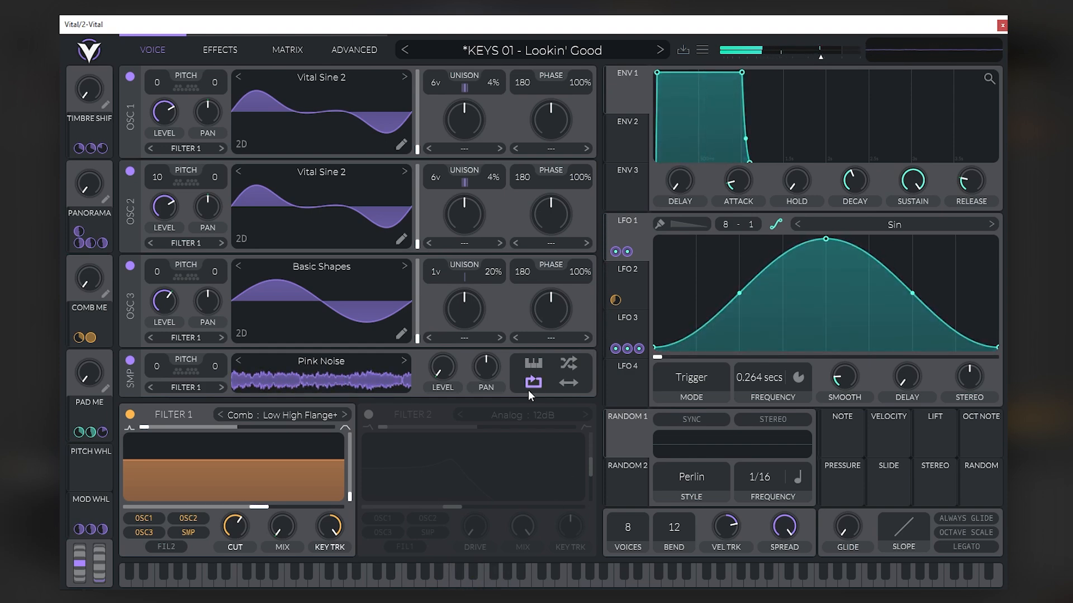
- Turn the PANORAMA macro of KEYS 01 up to maximum and audition the autopanning with several lower notes
click(485, 581)
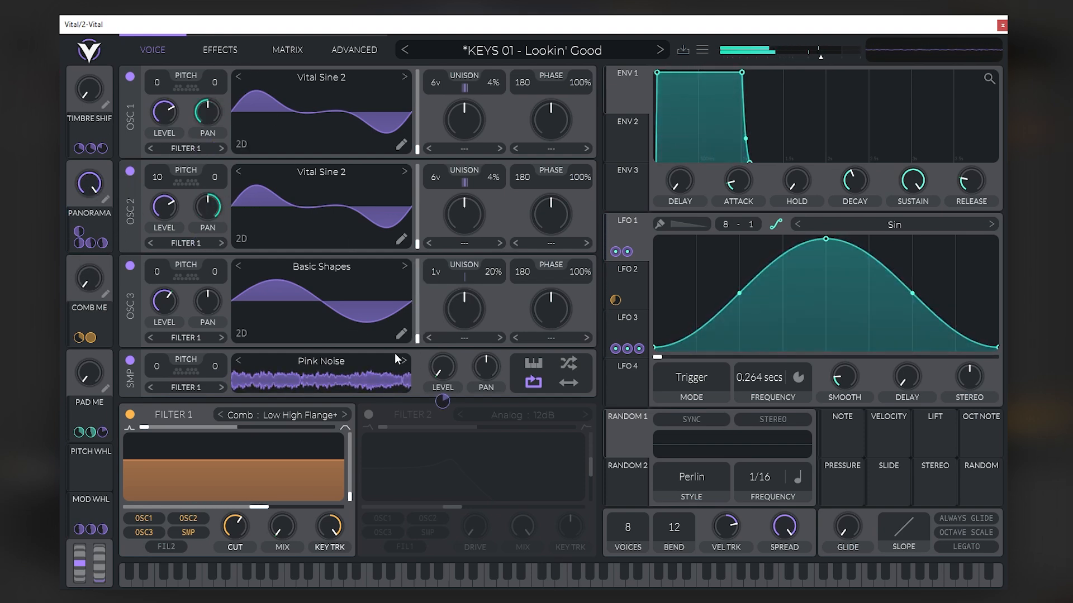
click(431, 584)
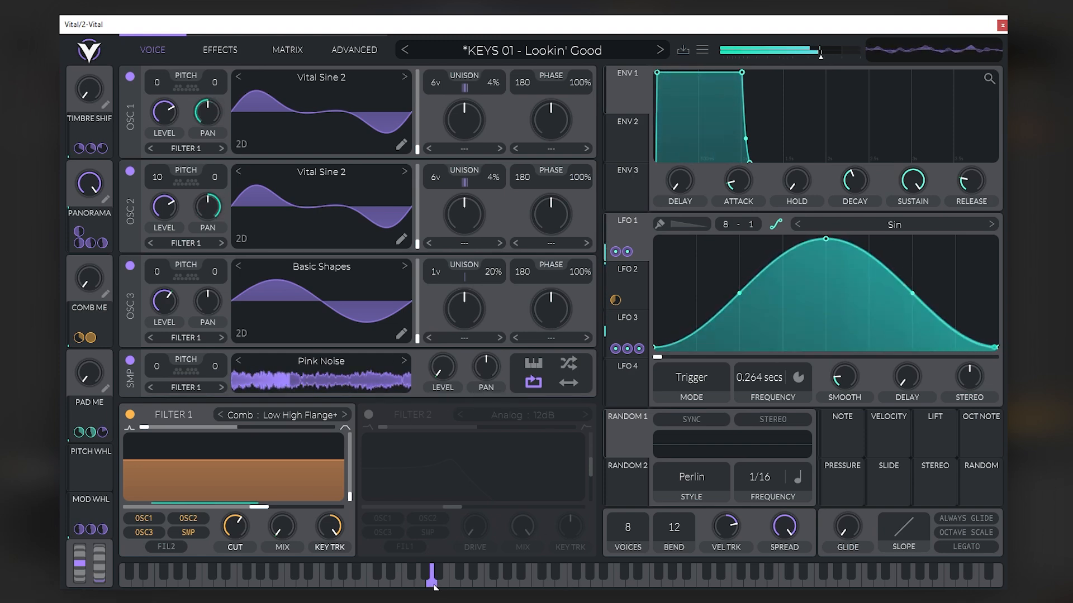
click(465, 583)
click(406, 584)
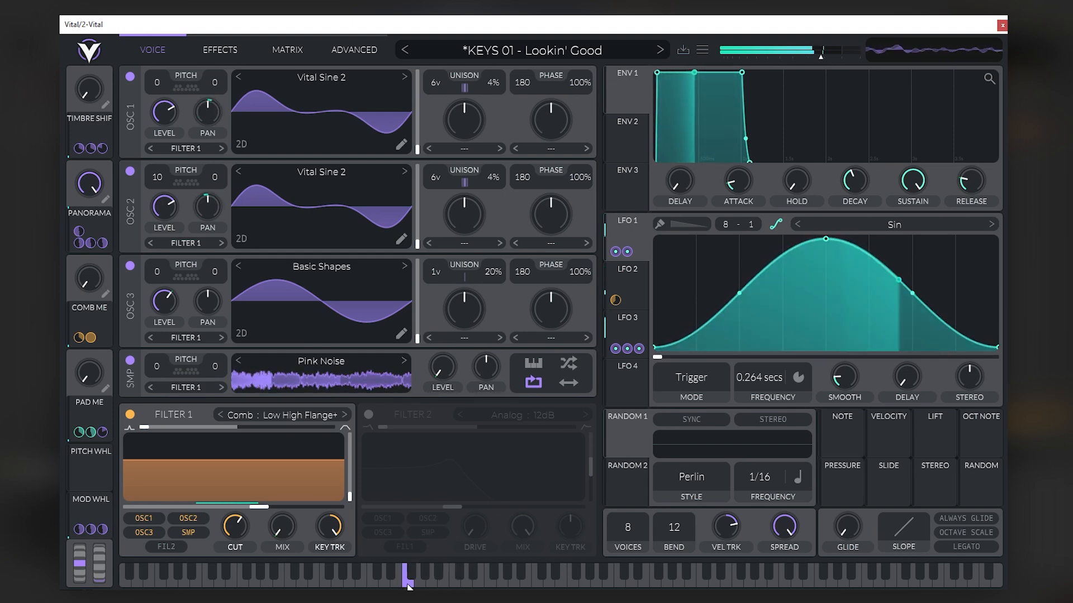
- Load KEYS 03 - Deep Breakfast from the preset browser, audition its macros and advance to KEYS 04 - Gourde's Chords
click(540, 61)
scroll(575, 190, down, 2)
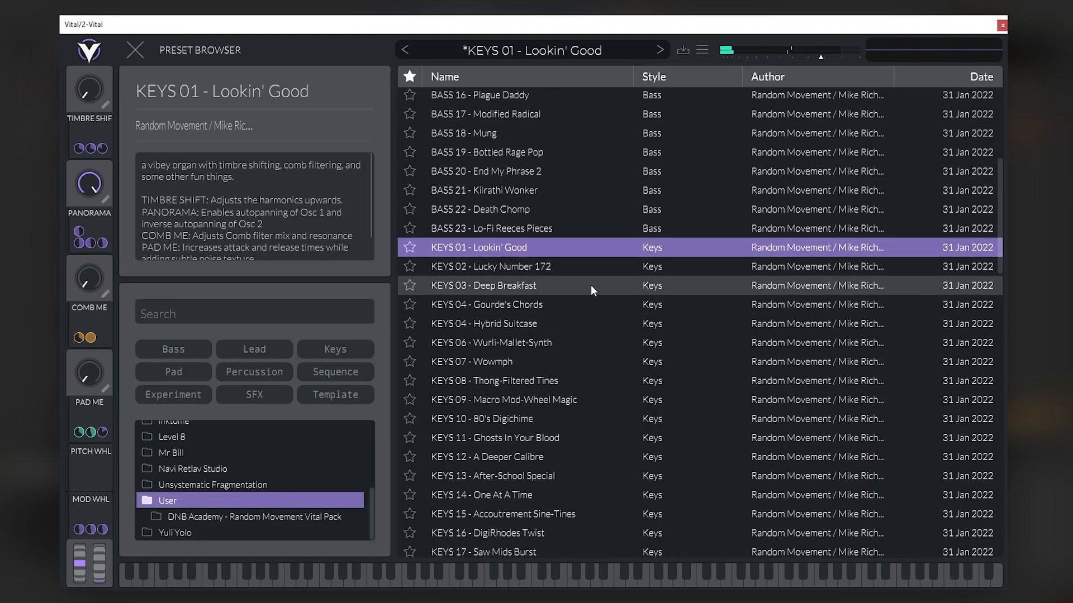
click(591, 285)
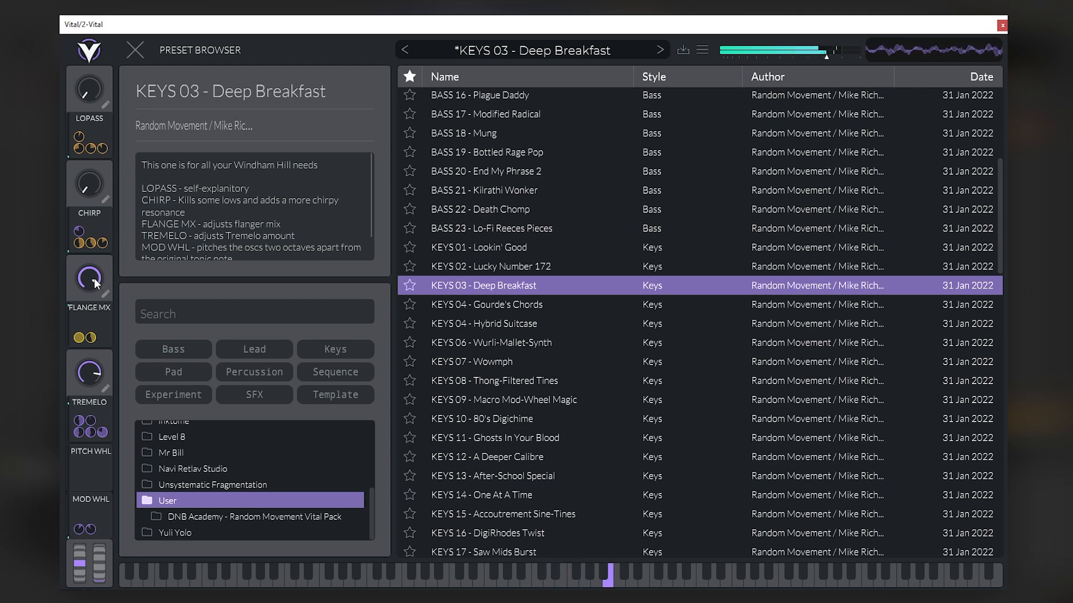
click(654, 50)
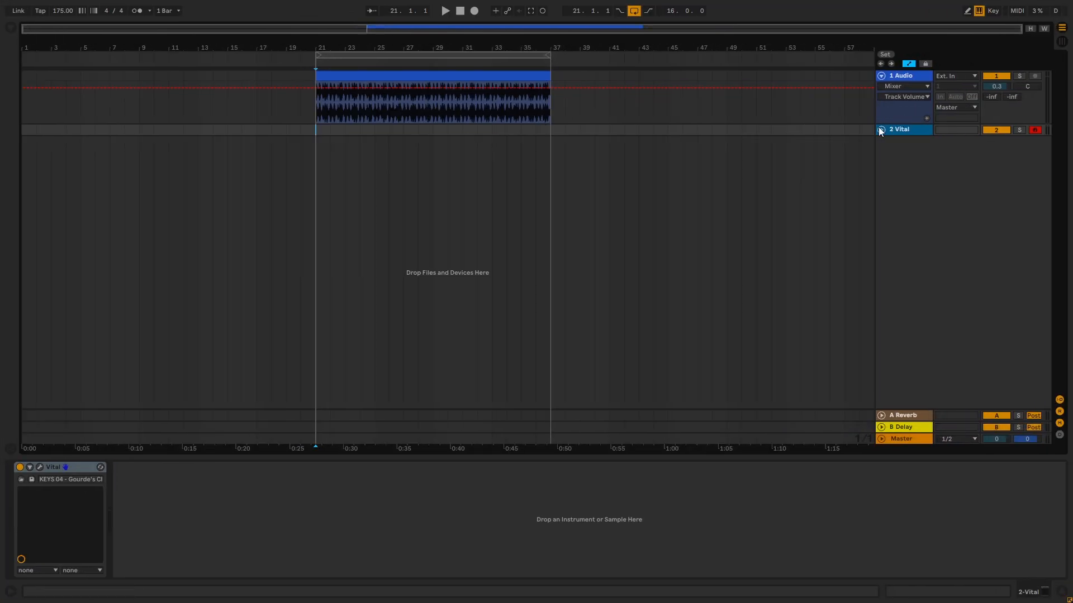
- Switch to Ableton Live, place an eight-bar MIDI chord clip on the Vital track at bar 21 and open its notes
click(880, 130)
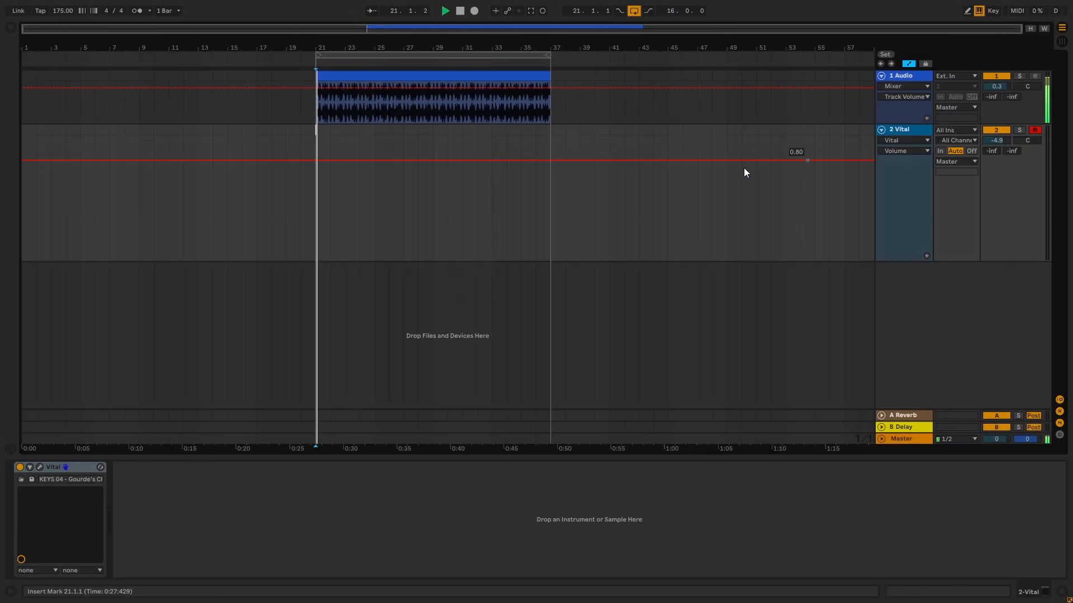
mouse_move(316, 129)
mouse_down()
mouse_move(373, 130)
mouse_move(366, 136)
mouse_up()
click(373, 130)
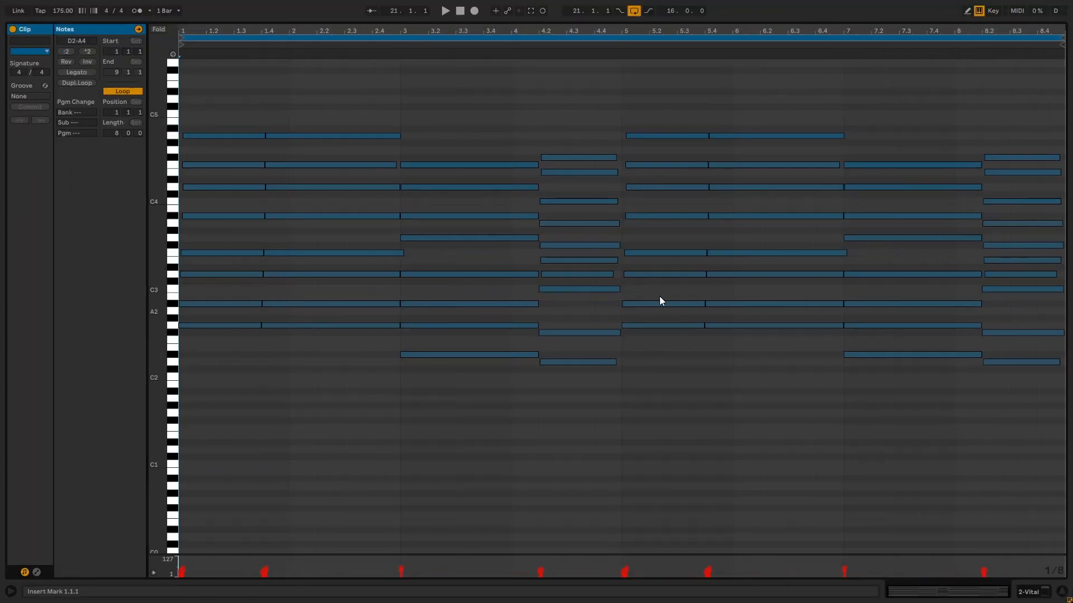
- Play back the chord clip and transpose all of its notes down one octave
key(space)
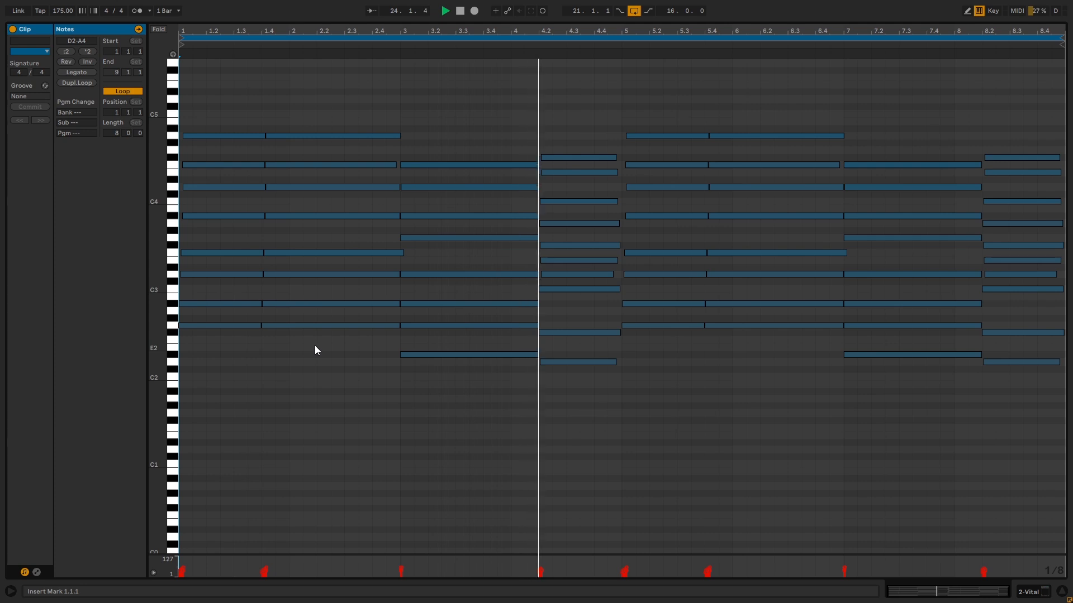
drag(227, 405, 1069, 98)
key(shift+Down)
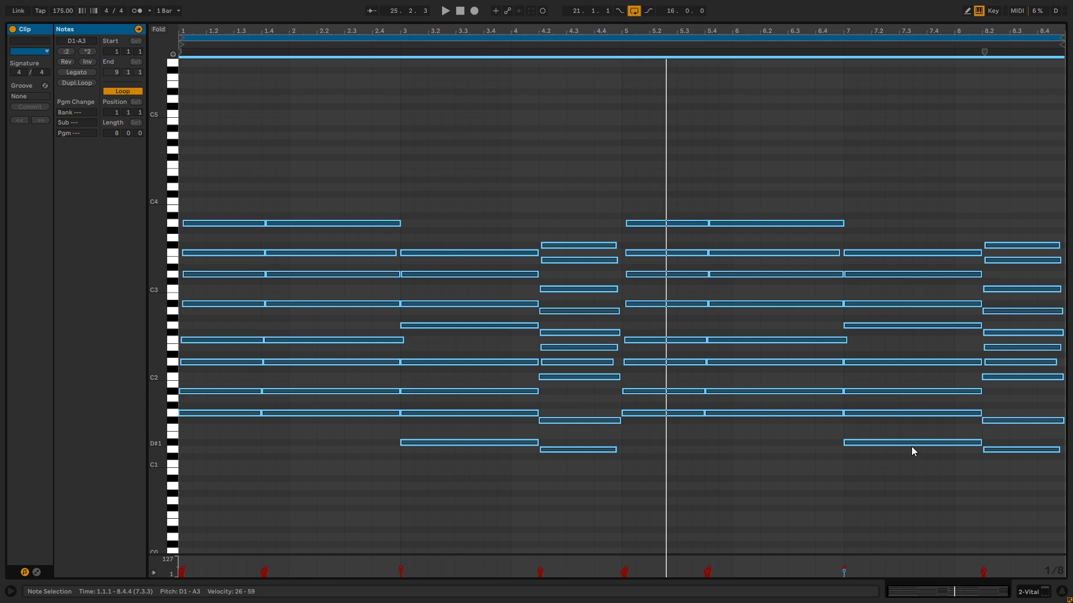
- Return to the arrangement, duplicate the Vital track with its chord clip and open the duplicate's Vital instrument
click(1030, 593)
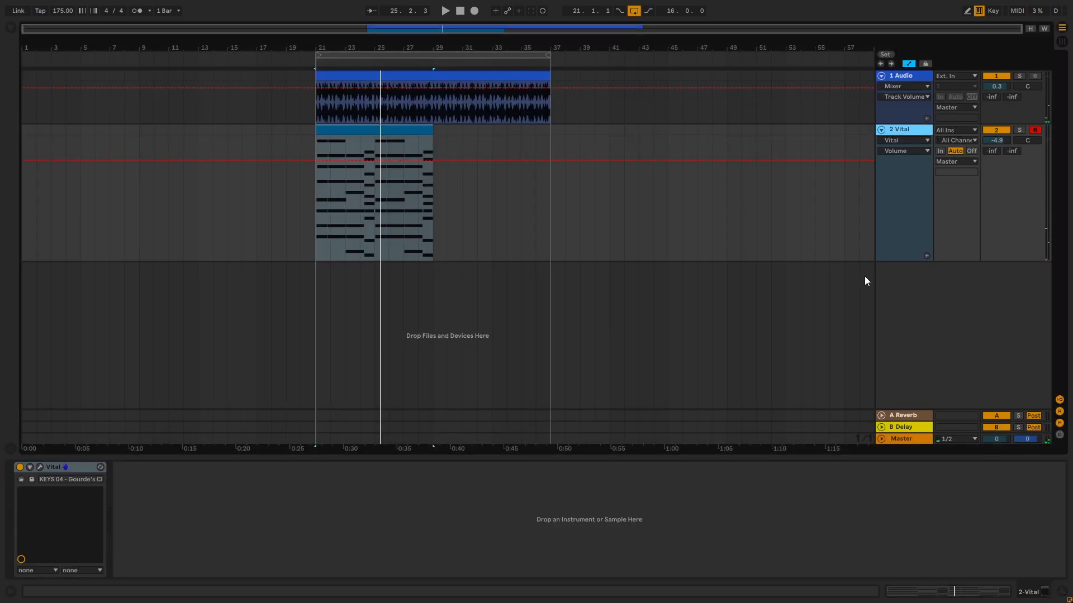
key(ctrl+d)
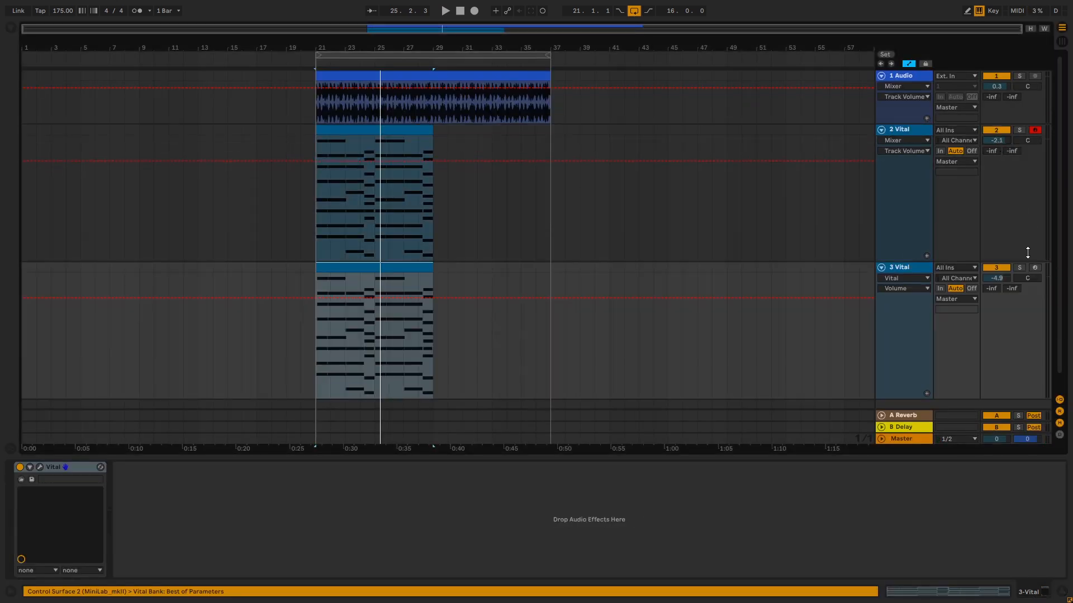
click(39, 467)
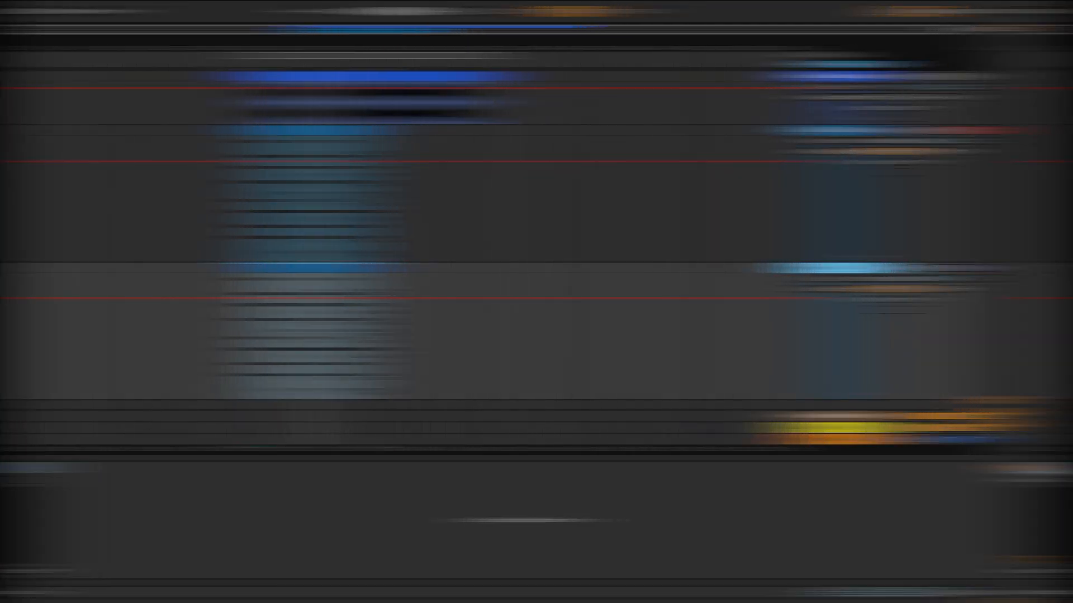
- Filter the User folder's presets by Keys and load KEYS 01 - Lookin' Good followed by KEYS 02 - Lucky Number 172
scroll(275, 467, down, 3)
click(210, 513)
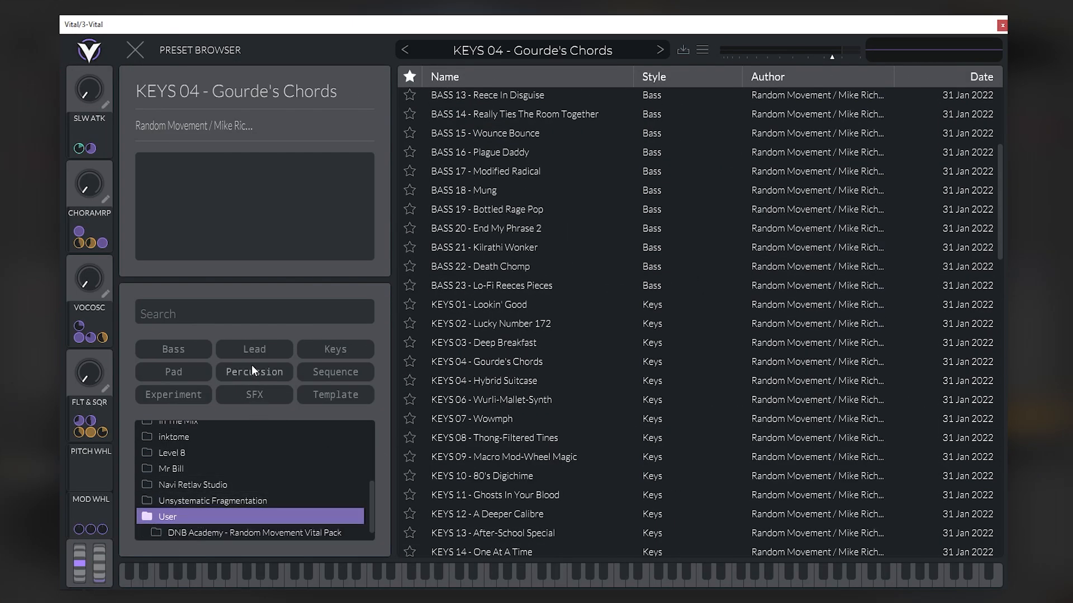
click(339, 350)
click(518, 96)
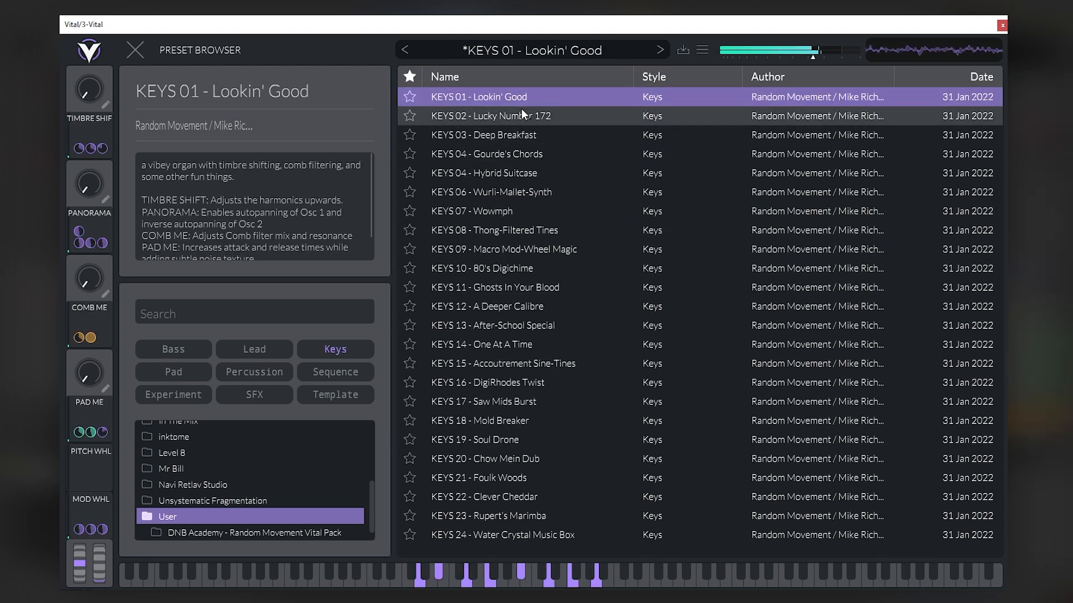
click(478, 118)
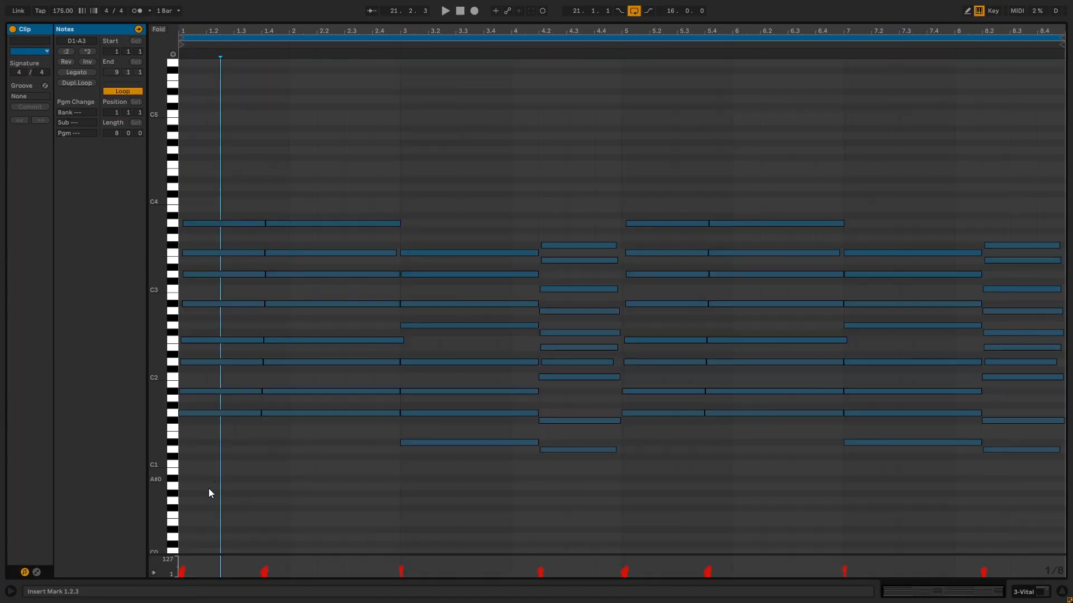
- Select all the notes in the duplicated chord clip, transpose them up one octave and start playback
drag(209, 488, 1054, 168)
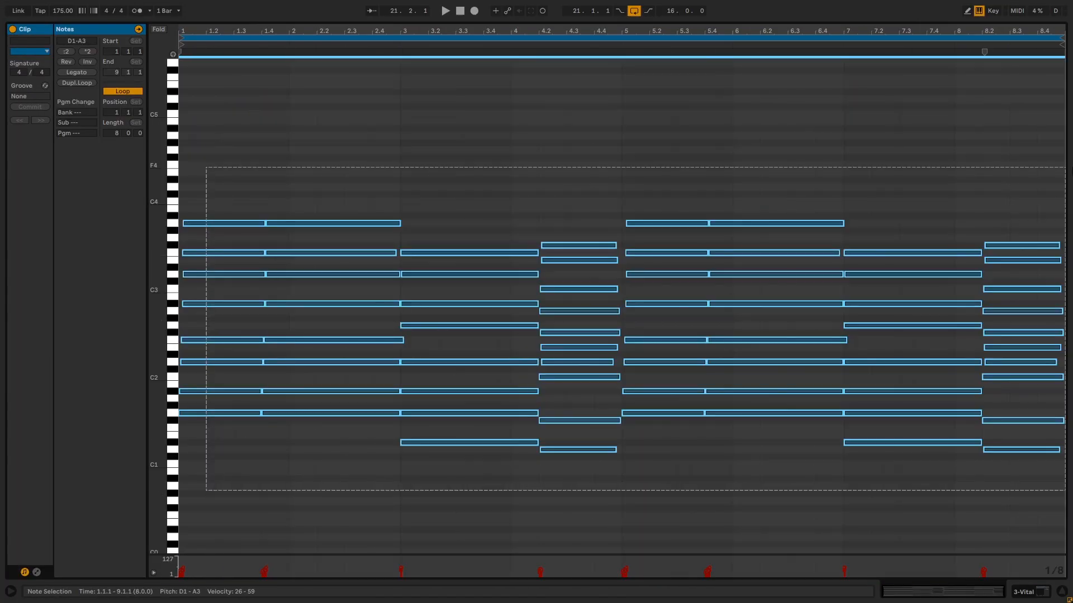
key(shift+Up)
key(space)
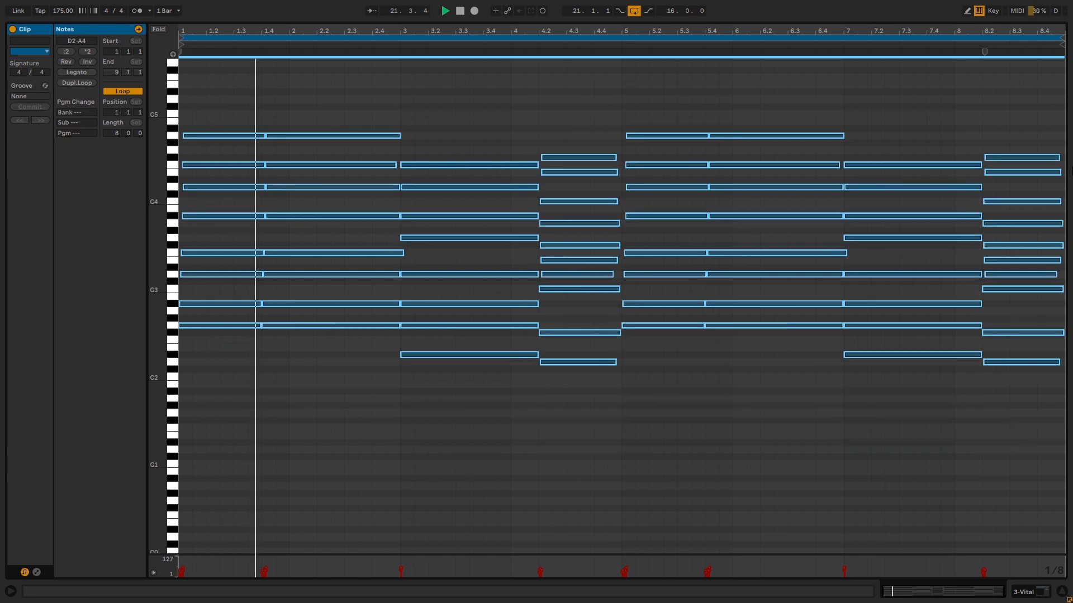
- In the arrangement, loop the eight-bar chord clip and set the 2 Vital track's volume to -9.2 dB and 3 Vital's to -6.8 dB
click(1040, 593)
drag(997, 260, 997, 277)
click(1019, 249)
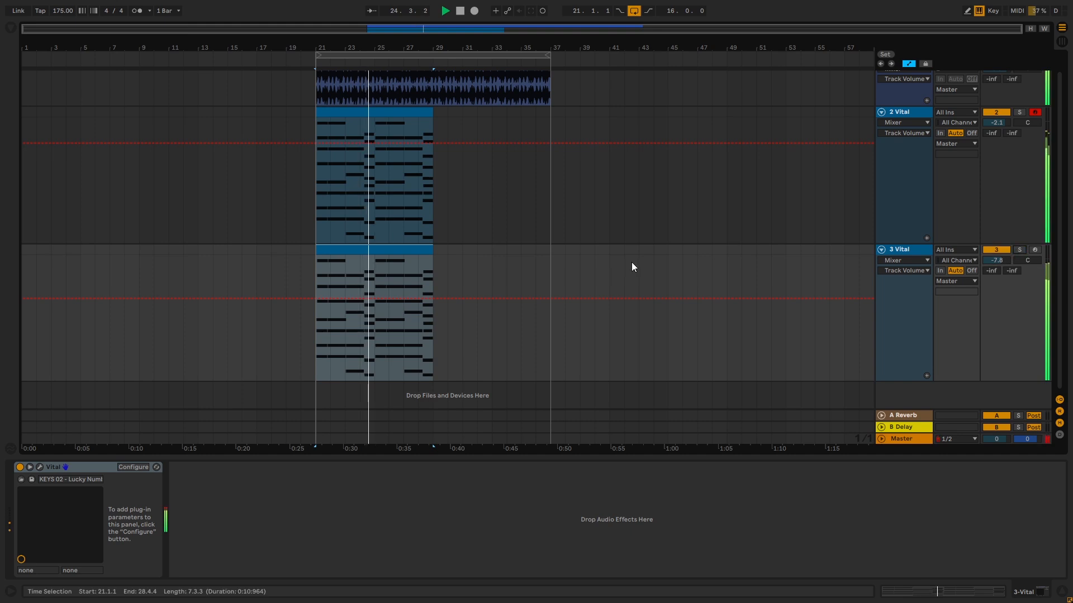
key(ctrl+l)
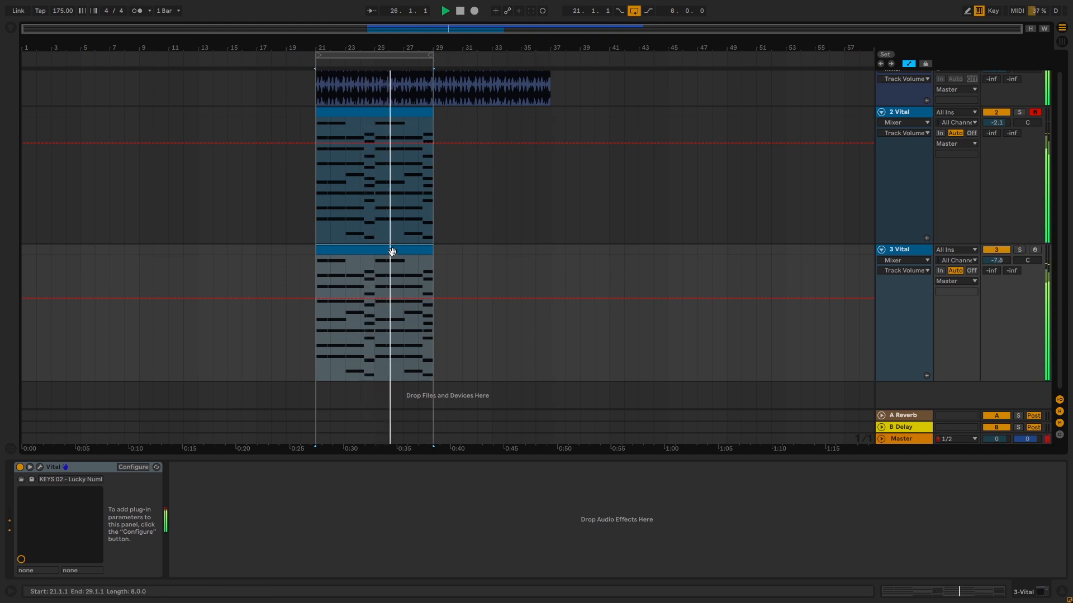
drag(996, 122, 996, 162)
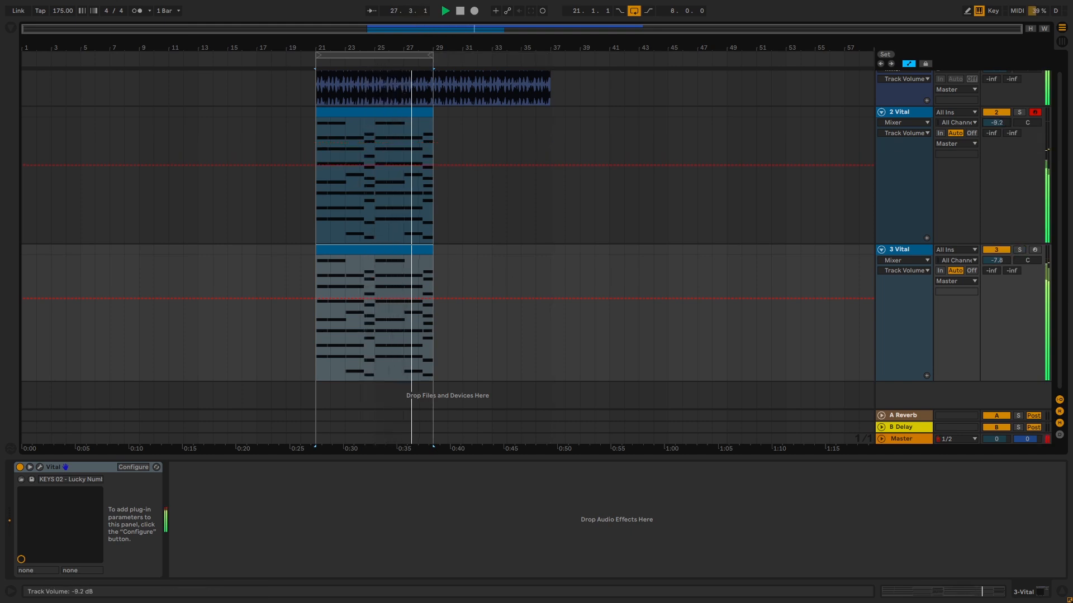
drag(996, 260, 995, 254)
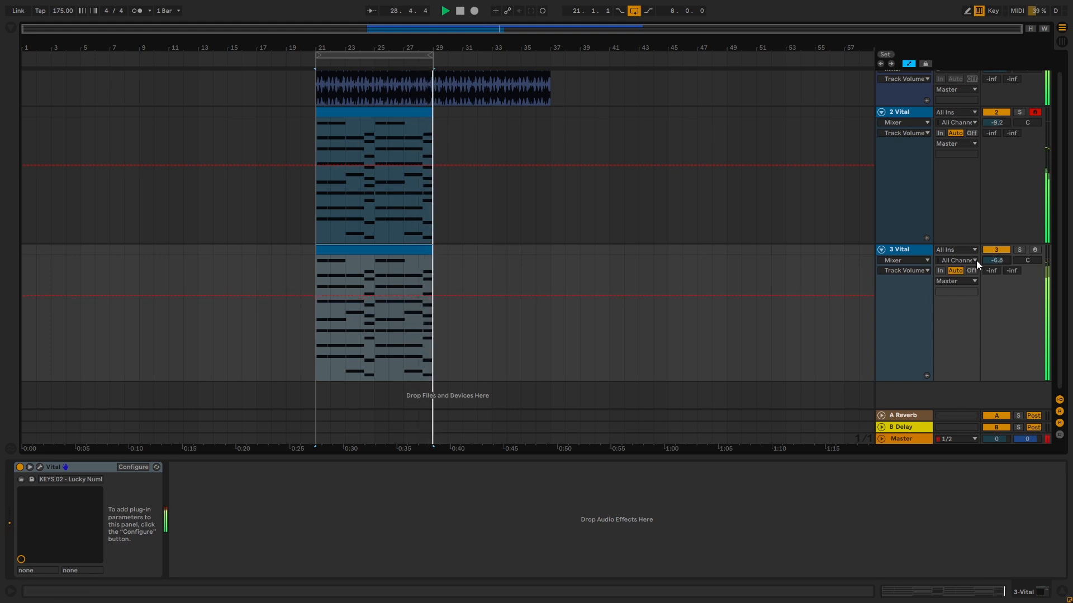
- Stop playback, duplicate the 3 Vital track with its chord clip and open the duplicate's Vital instrument
click(899, 298)
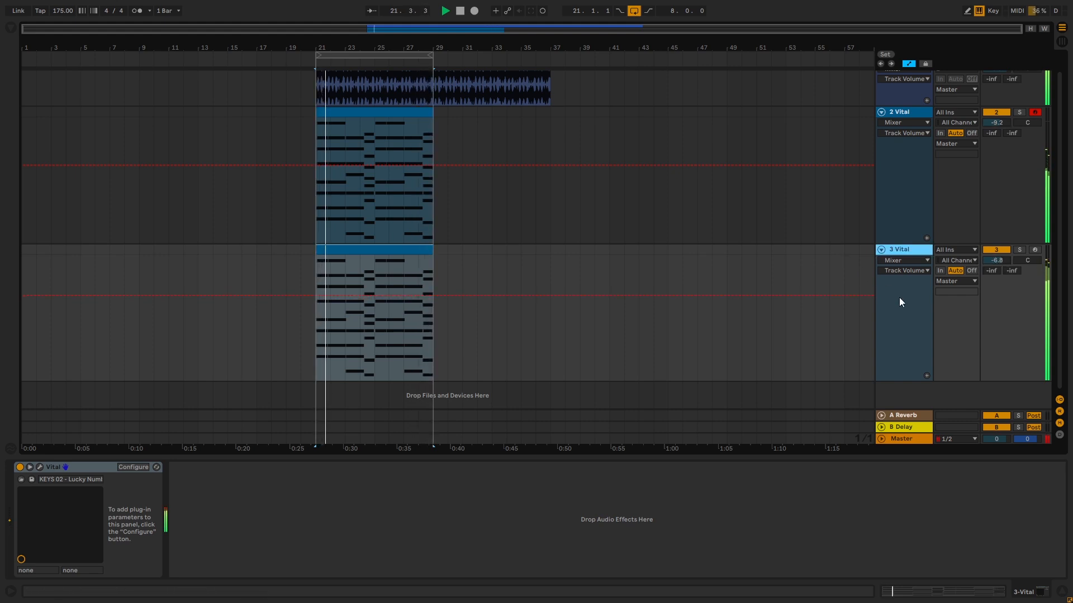
click(940, 289)
key(space)
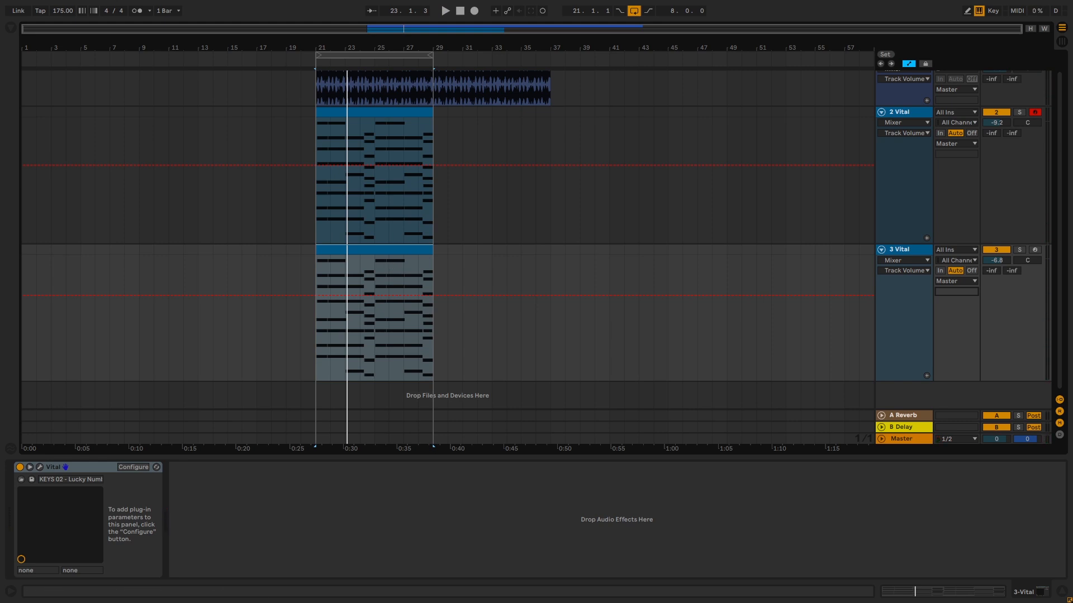
scroll(905, 338, up, 1)
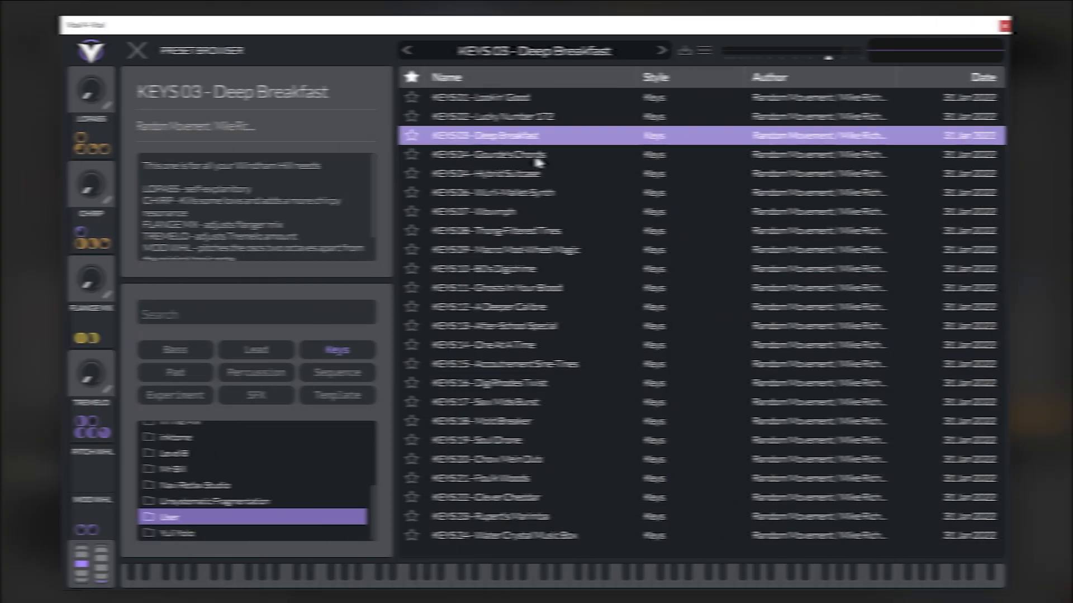
- Filter the User presets by Pad, load PAD 01 - Shaky Pulsing Moodmaker and raise the synth's output volume slightly
click(189, 378)
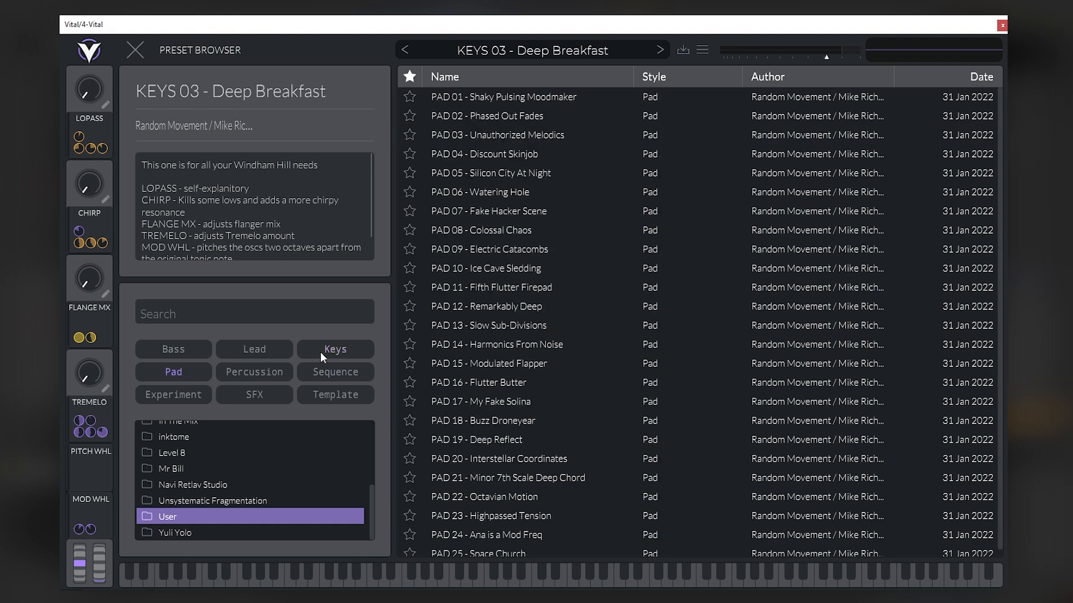
click(481, 98)
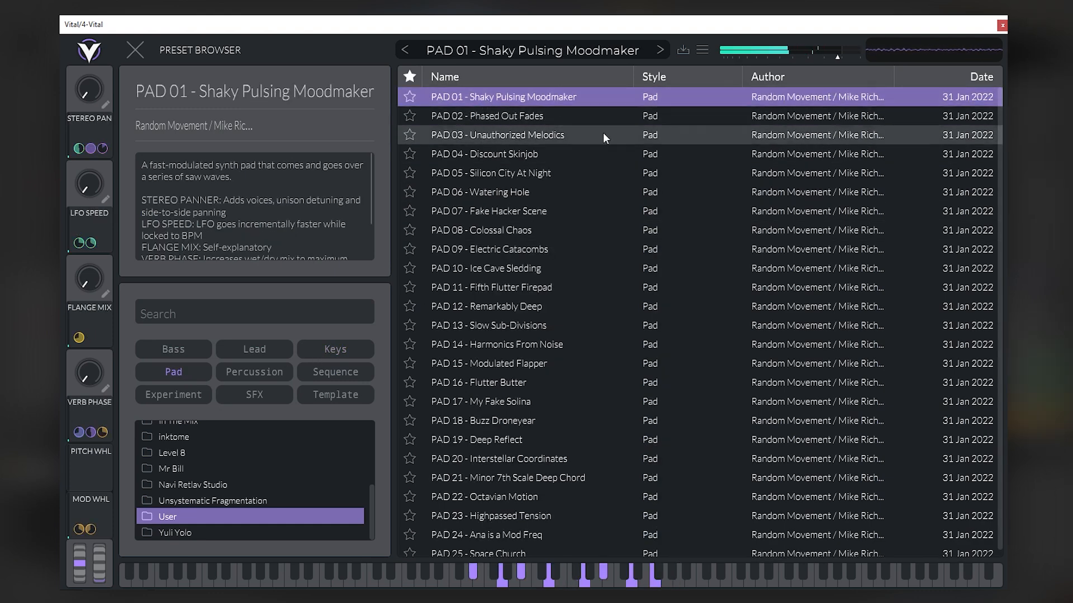
click(841, 58)
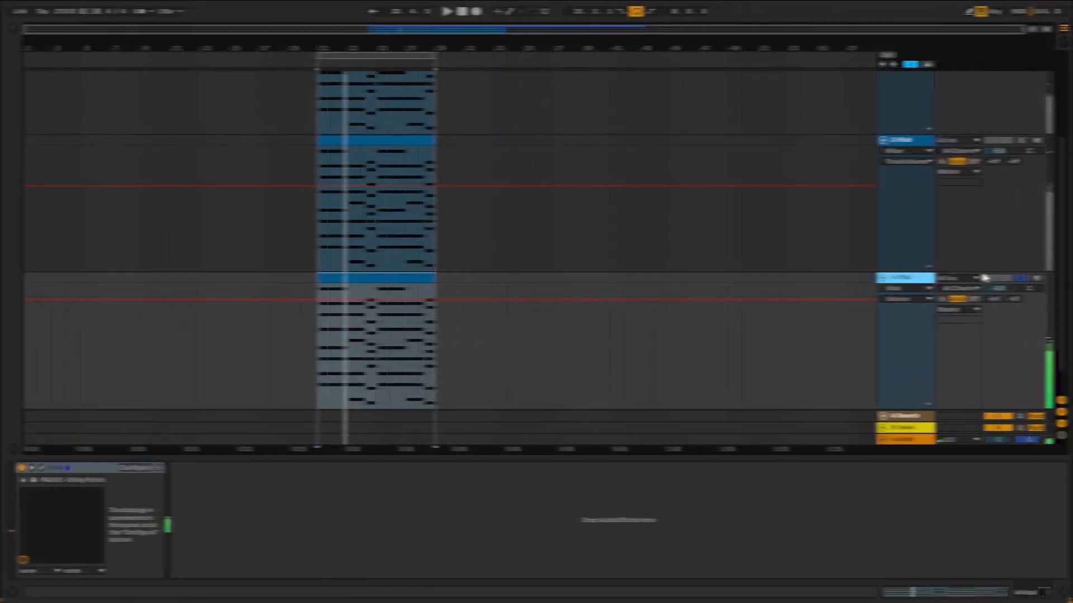
- Play the loop and lower the 4 Vital track's volume to -3.4 dB and the 3 Vital track's to -8.4 dB
key(space)
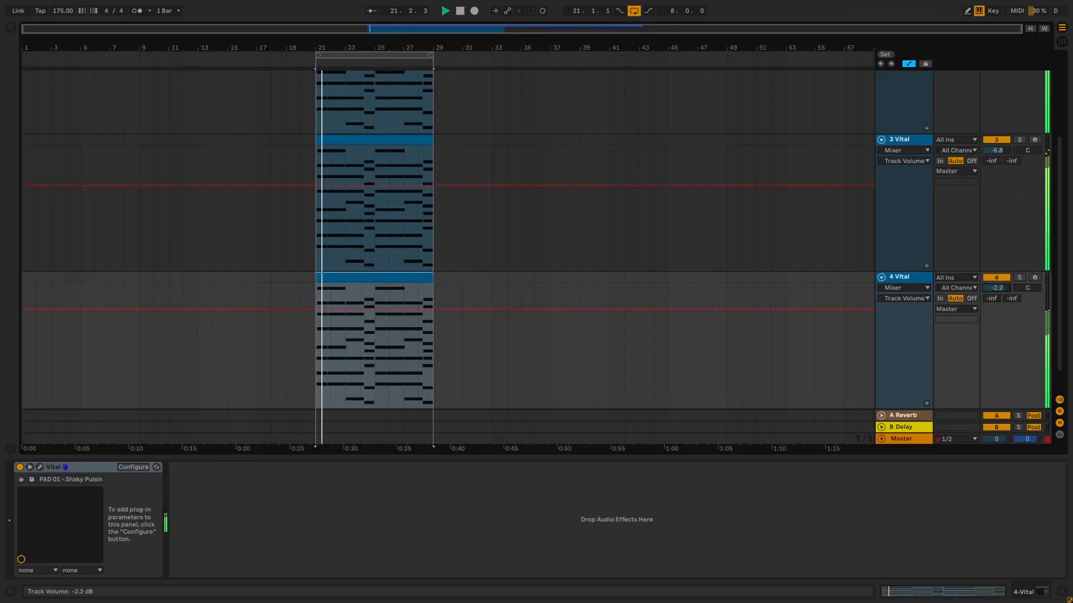
drag(1004, 287, 1004, 291)
scroll(997, 209, up, 1)
drag(997, 187, 994, 191)
click(917, 228)
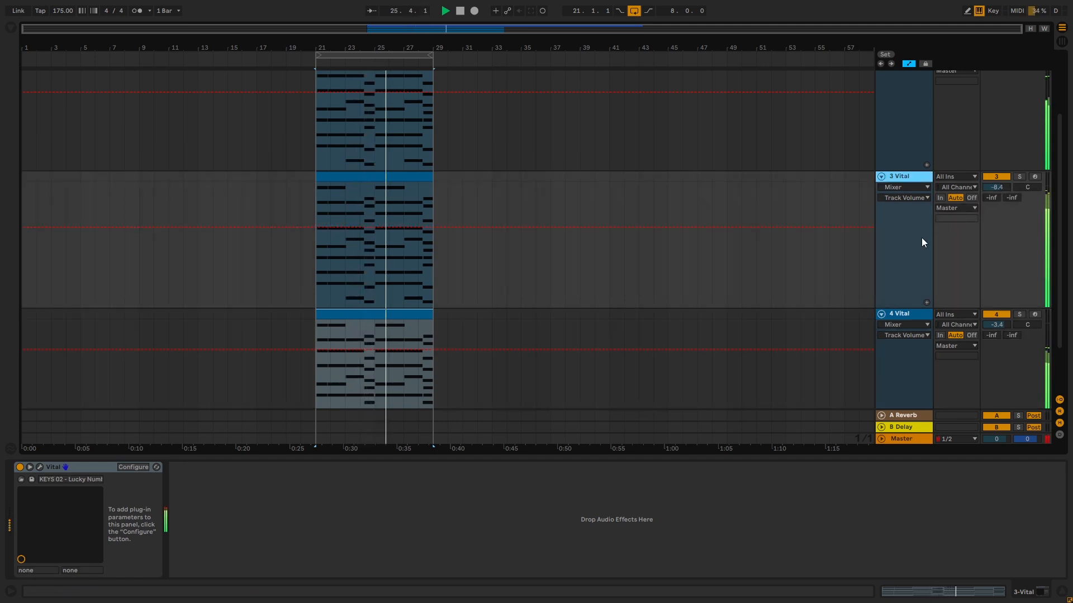
- Set the 2 Vital track's volume to -10.7 dB and the 4 Vital track's to -4.8 dB, and stop playback
scroll(921, 237, up, 1)
scroll(972, 130, up, 2)
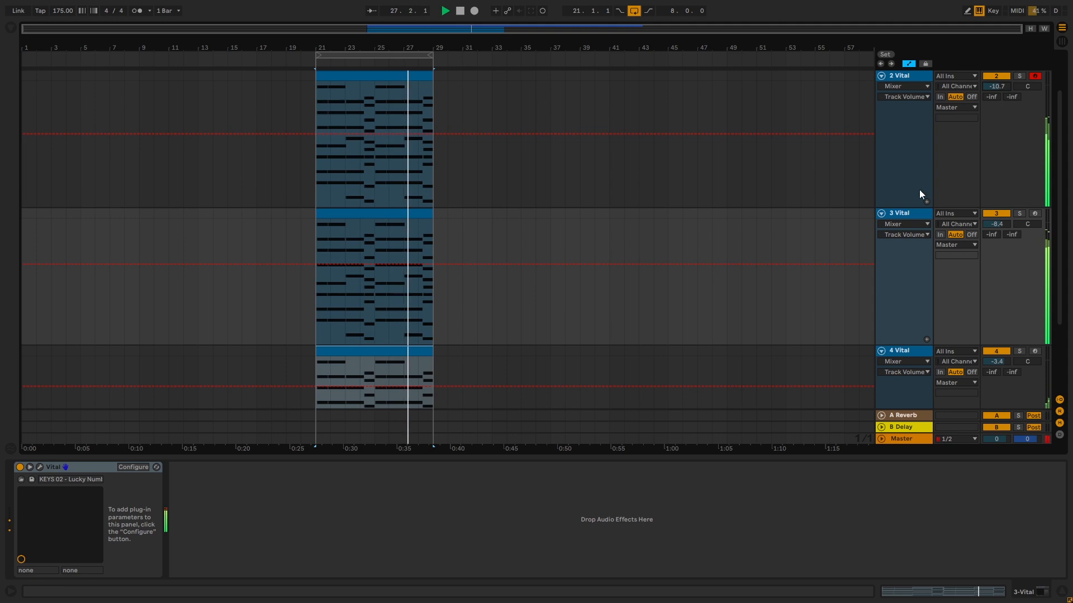
scroll(909, 210, down, 3)
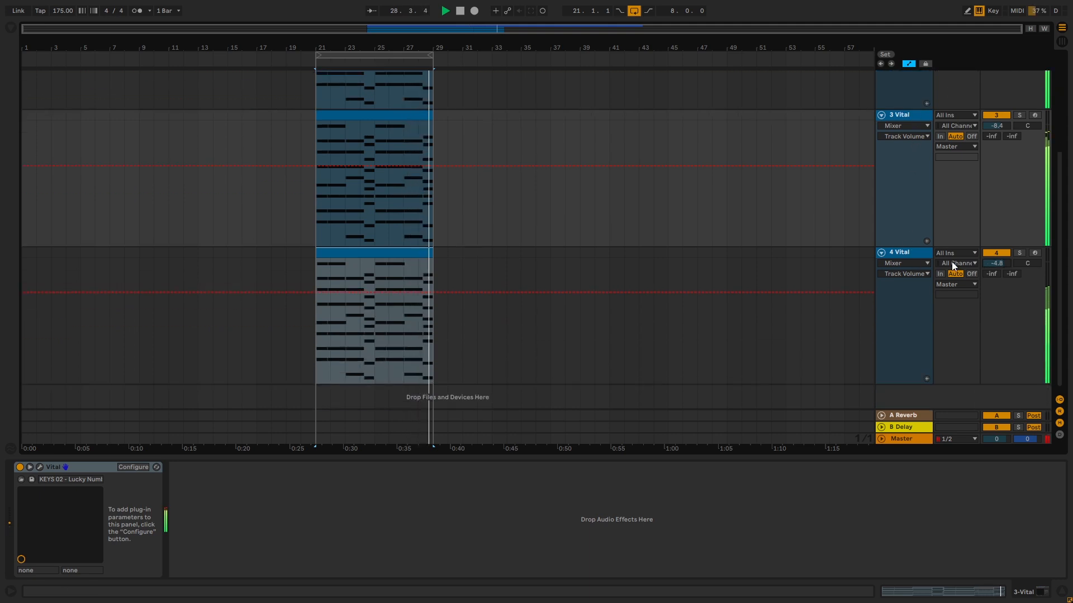
click(914, 254)
key(space)
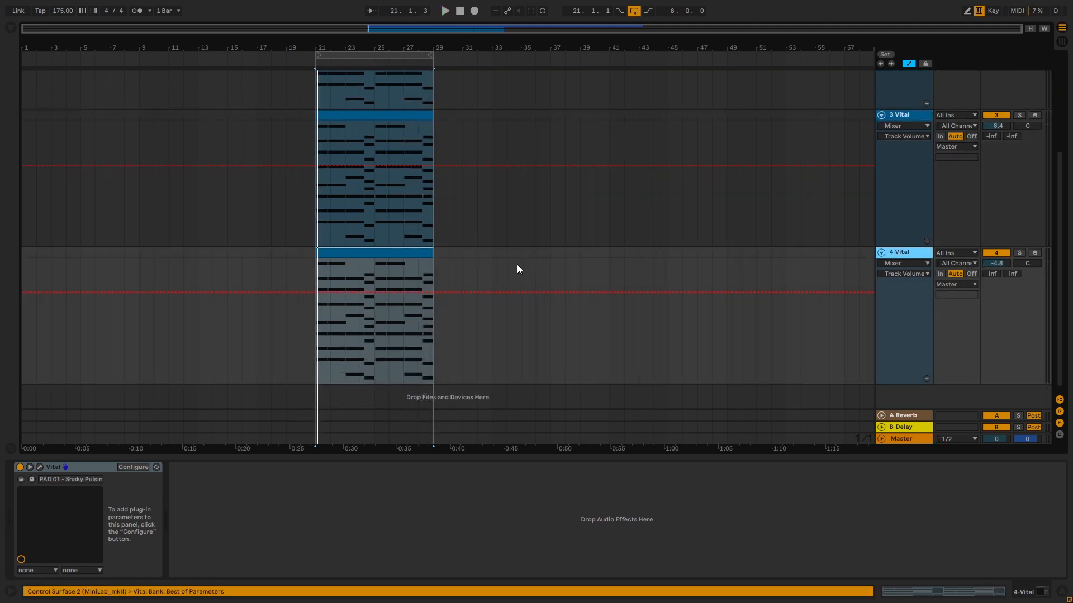
- Duplicate the 4 Vital track and deactivate all but the lowest note of each chord in the duplicate's clip
key(ctrl+d)
double_click(405, 262)
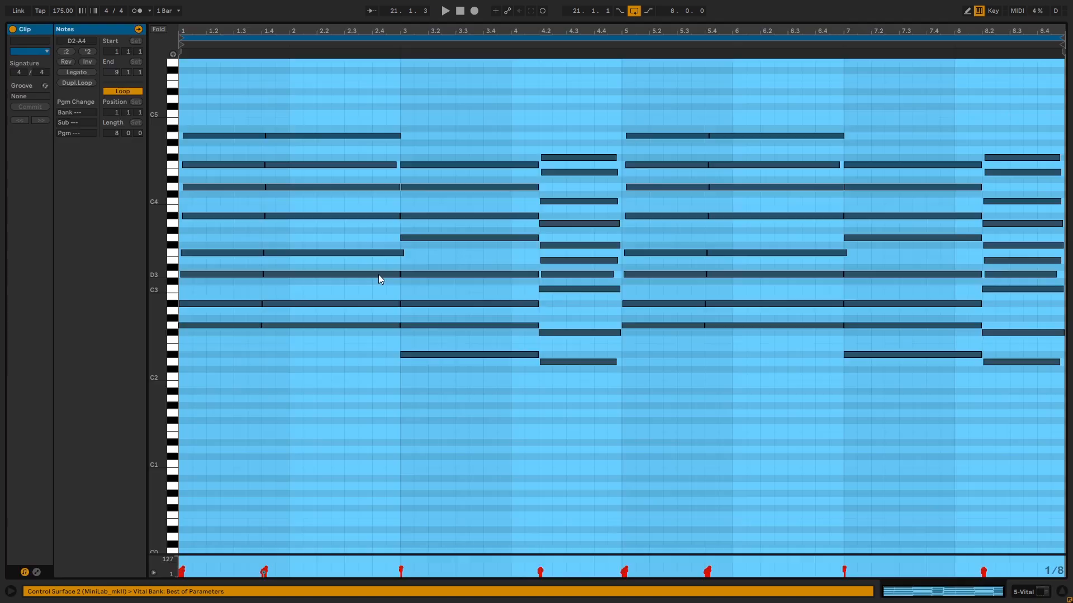
click(377, 274)
drag(481, 303, 555, 308)
click(586, 333)
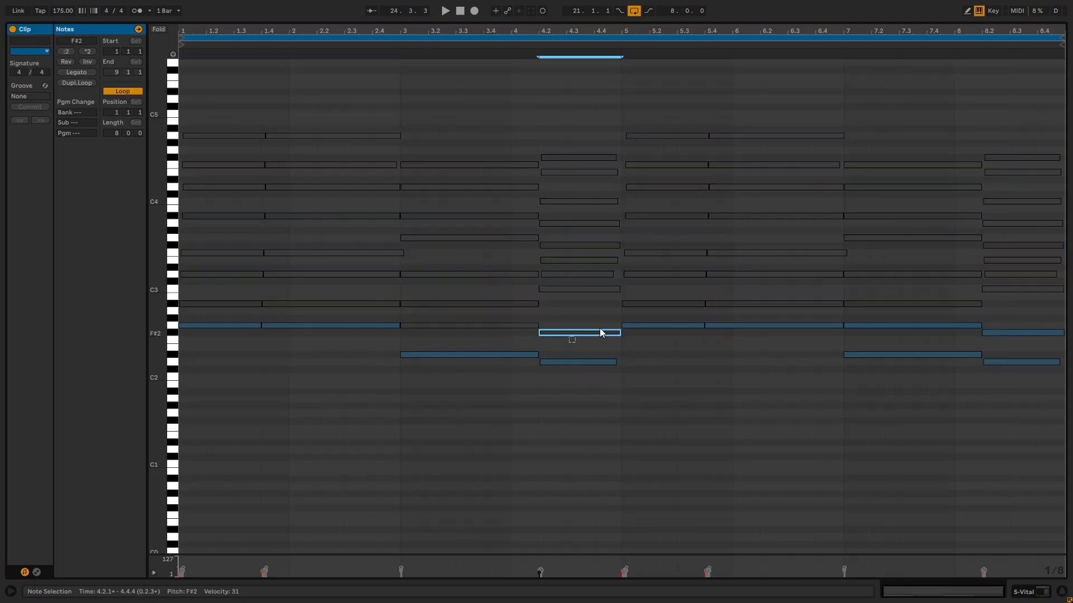
drag(944, 317, 1001, 338)
key(0)
click(1029, 592)
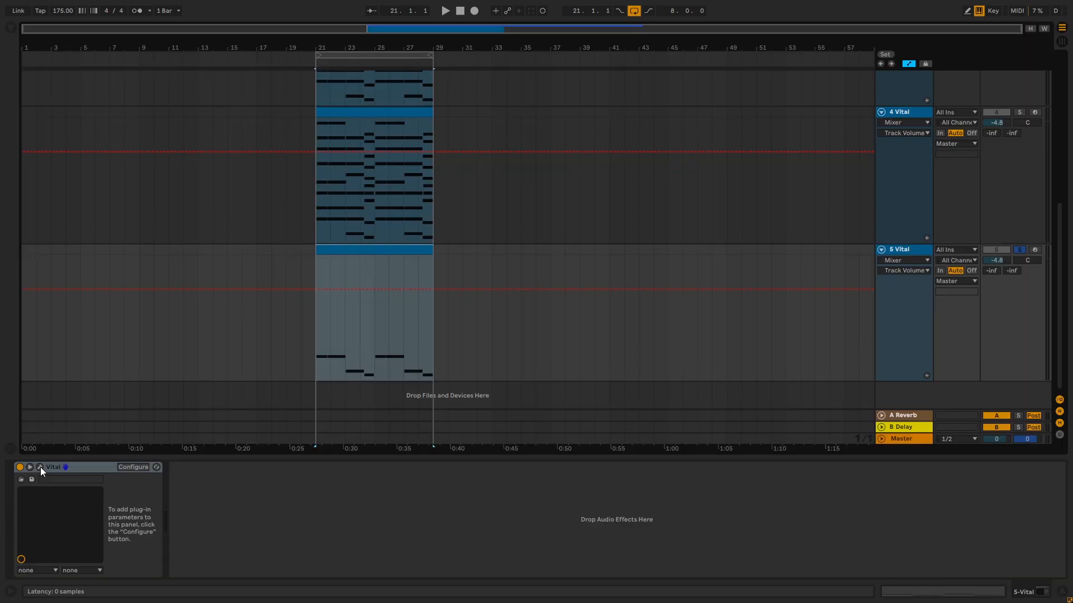
- In the 5 Vital track's instrument, filter the User presets by Bass and load BASS 06, BASS 07 and finally BASS 08 - Guess Wobbler
click(40, 467)
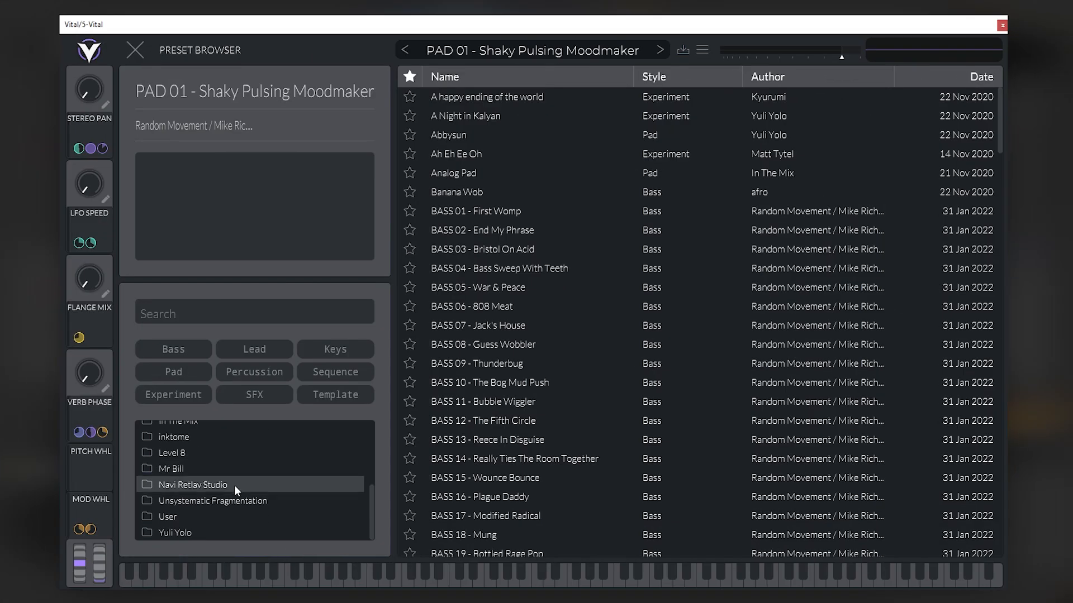
click(183, 353)
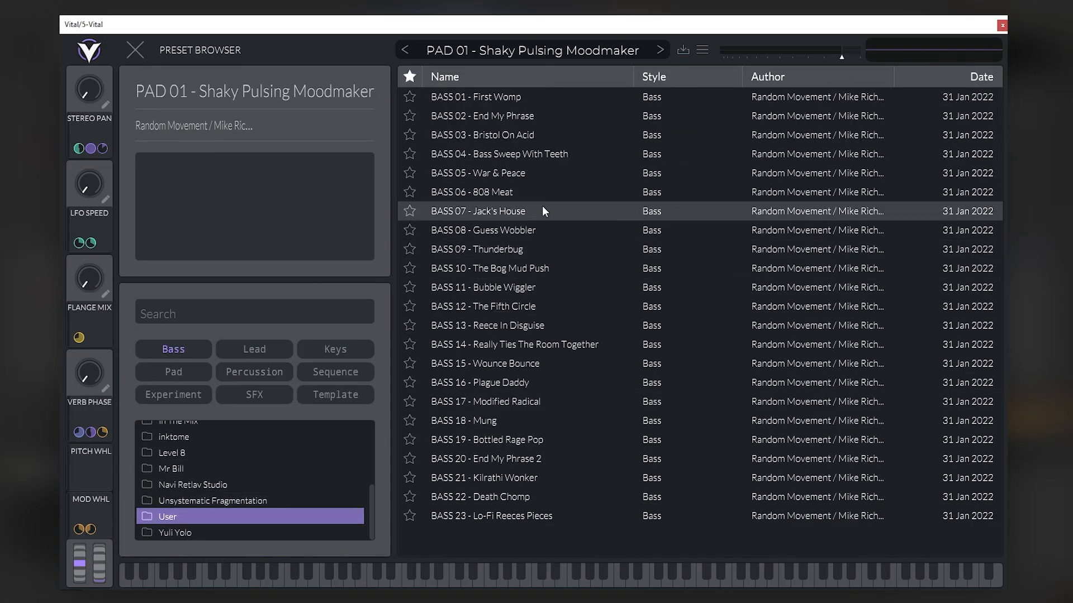
click(499, 190)
click(512, 211)
click(501, 228)
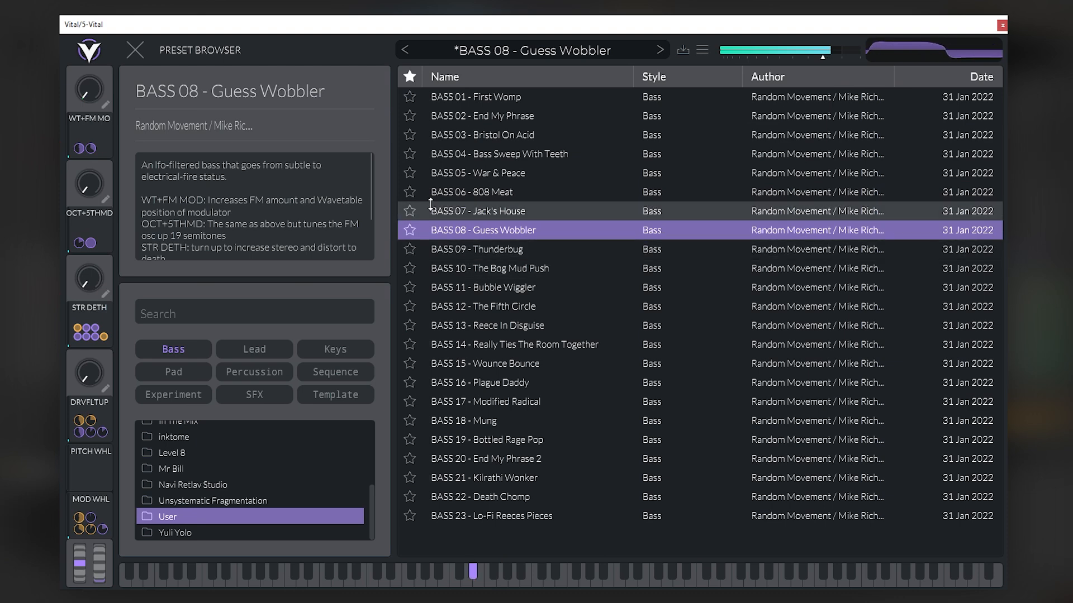
- Close the preset browser and lower the cutoff of Filter 2 in the bass patch
click(129, 55)
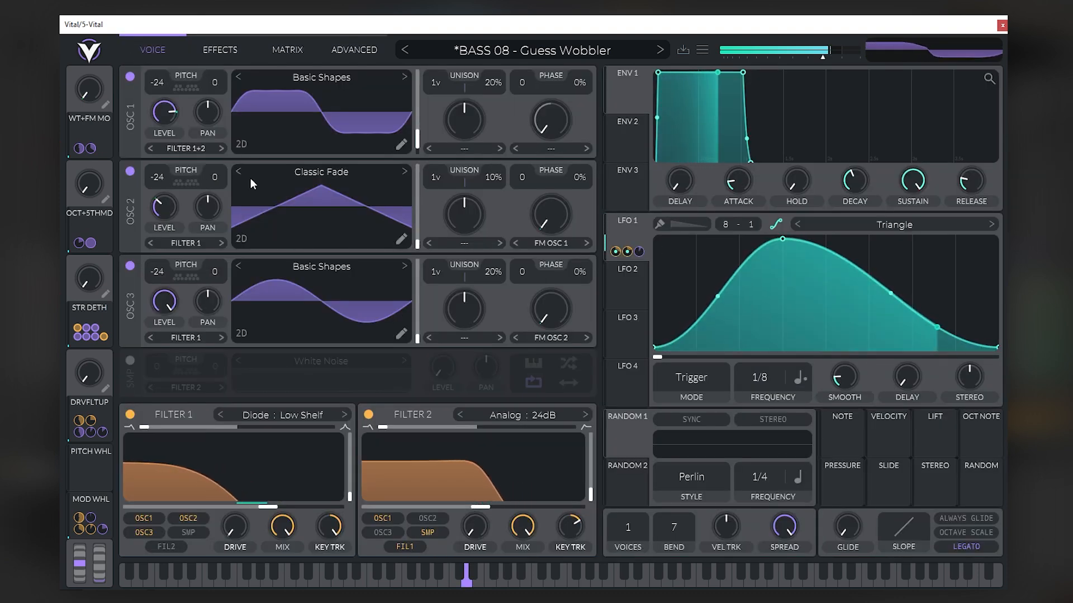
drag(480, 505, 453, 506)
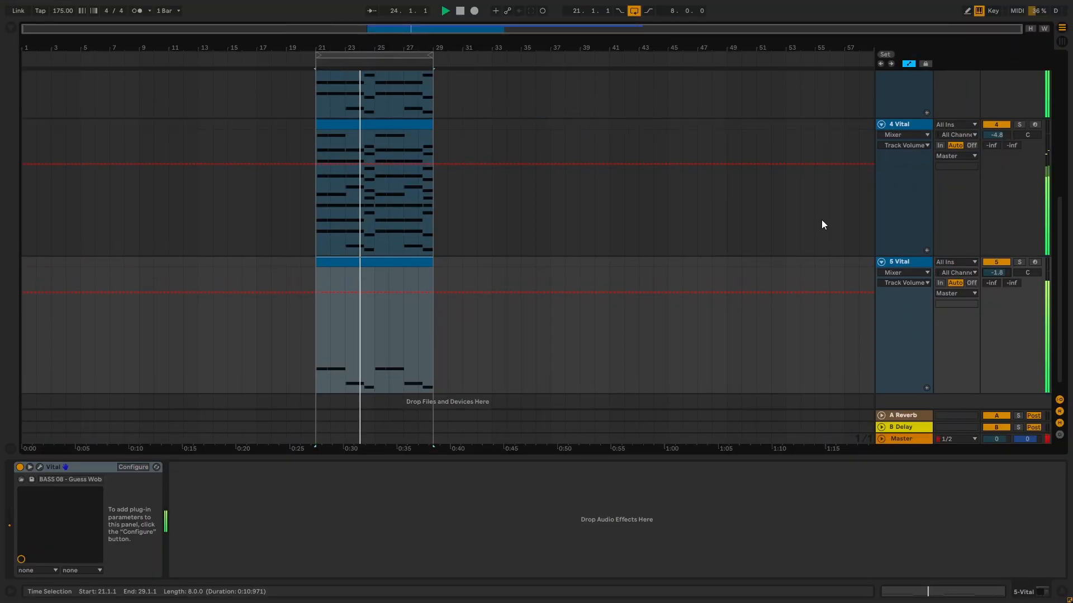
- Return to the arrangement, set the 5 Vital track's volume to -1.8 dB and fold all the tracks
scroll(820, 230, up, 2)
scroll(823, 243, down, 2)
scroll(829, 249, up, 1)
alt+click(882, 259)
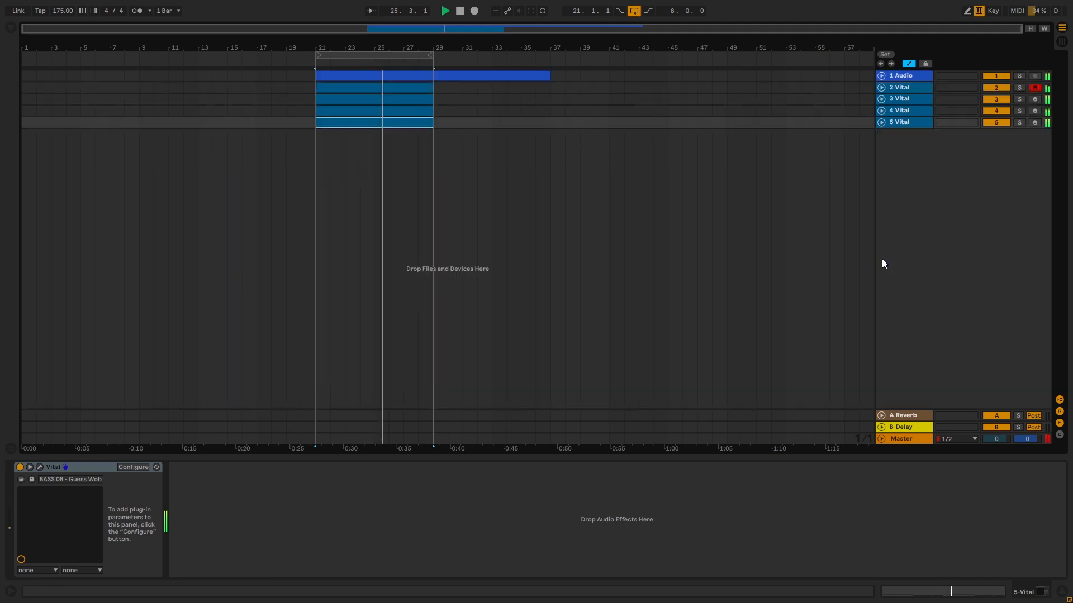
- Stop playback, solo the 3 Vital track, and unfold and refold the 3 Vital and 4 Vital tracks
click(881, 99)
click(882, 100)
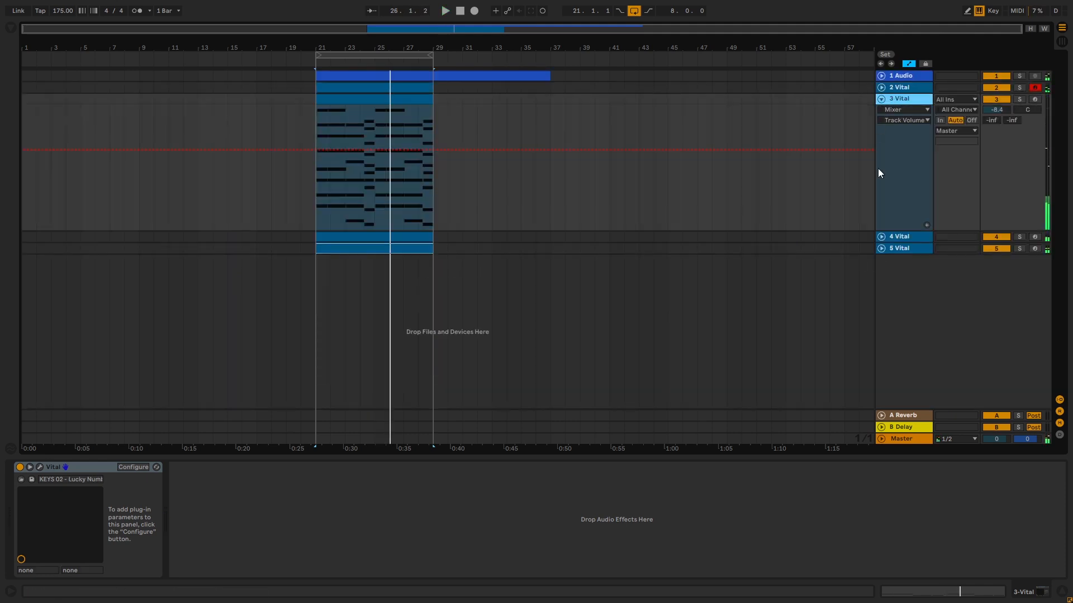
click(881, 237)
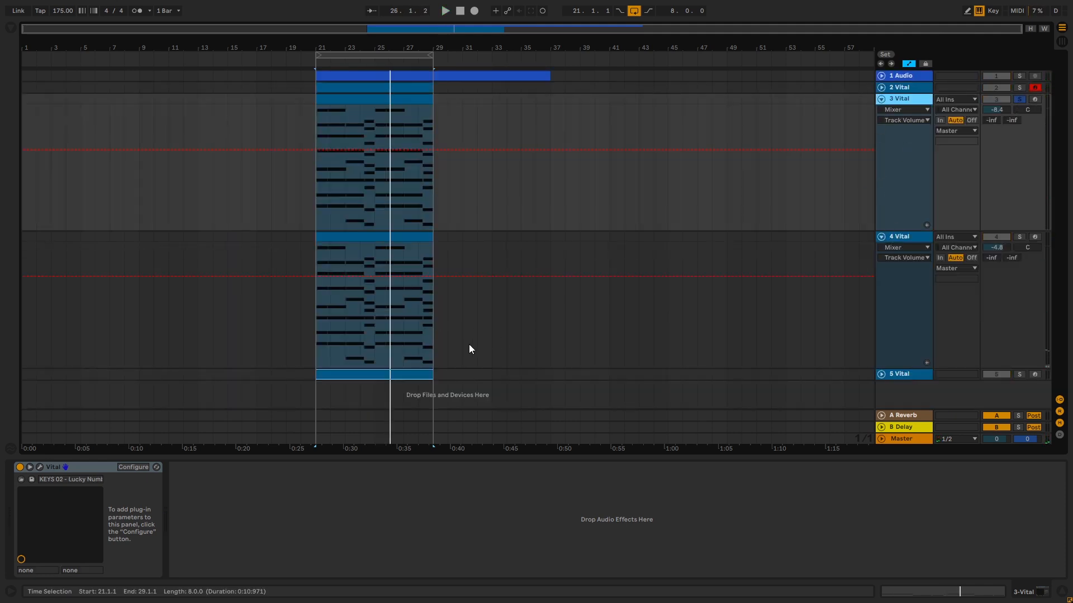
alt+click(881, 99)
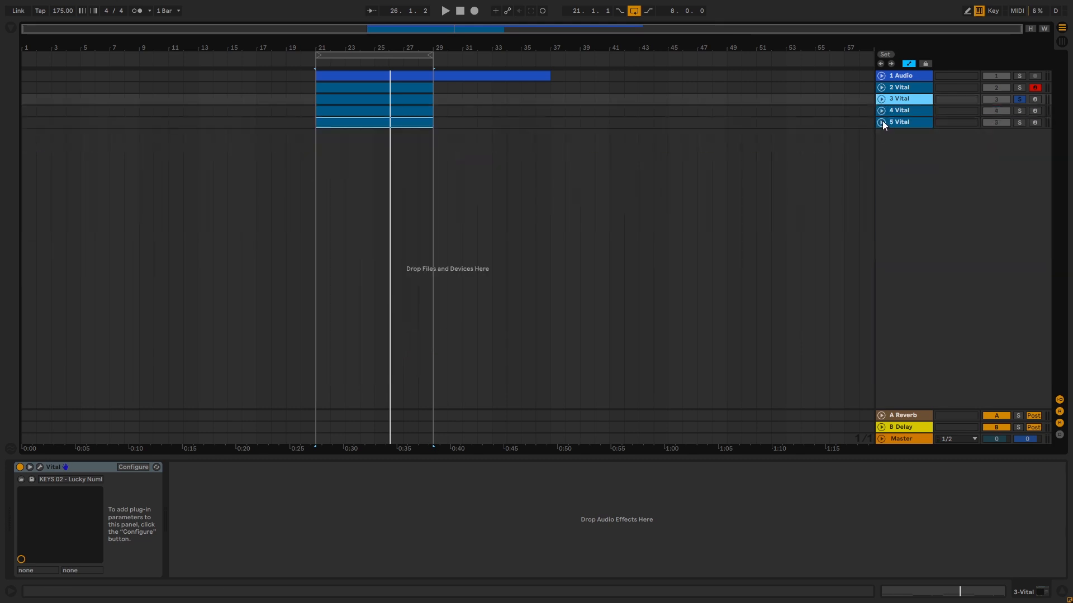
- Duplicate the 5 Vital bass track and open the preset browser of the duplicate's Vital instrument
click(882, 121)
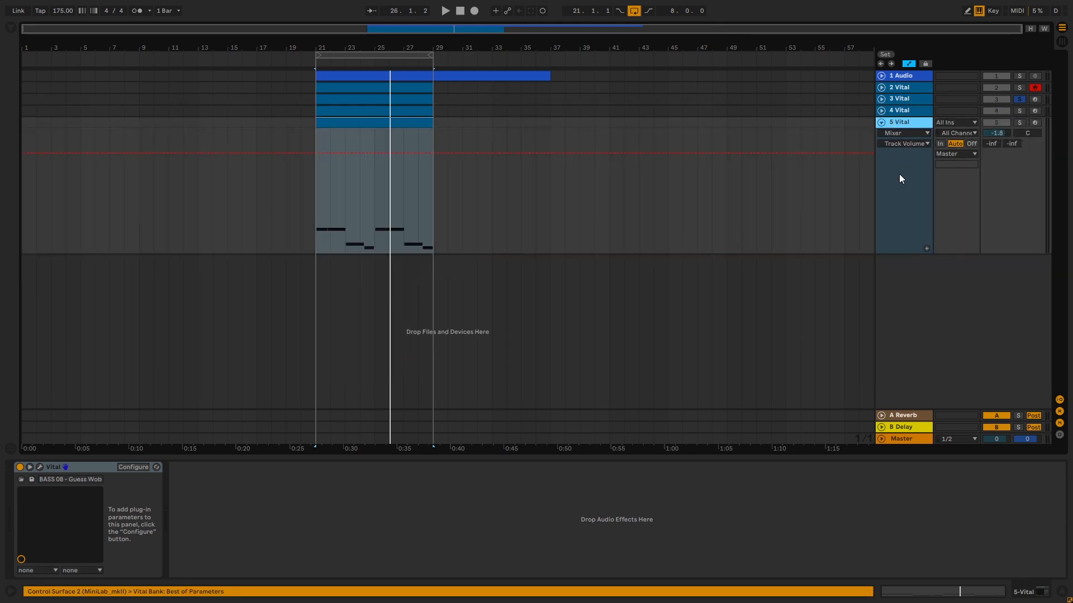
key(ctrl+d)
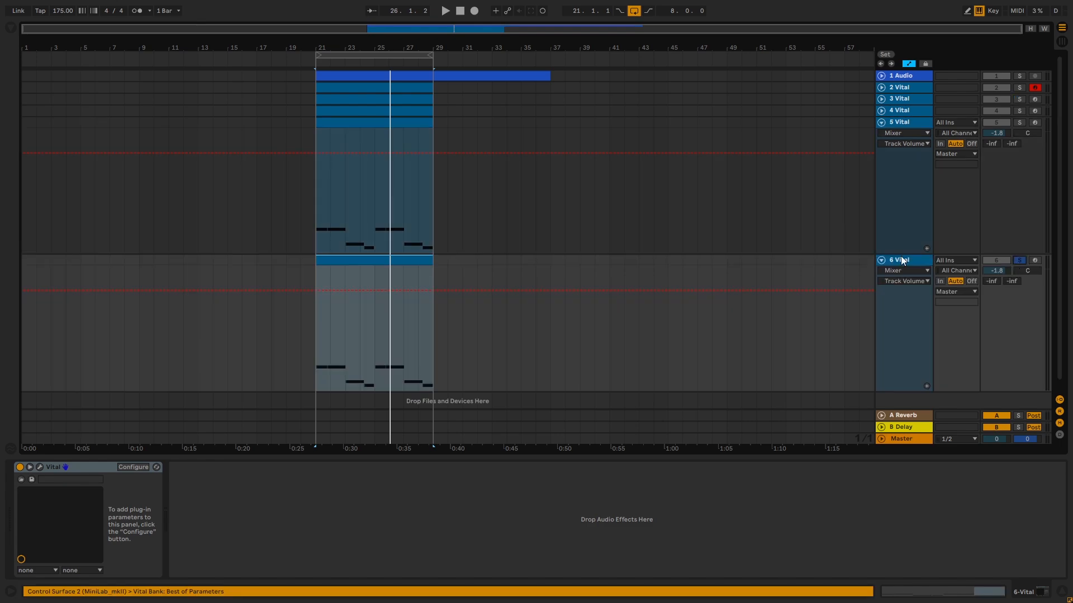
click(41, 468)
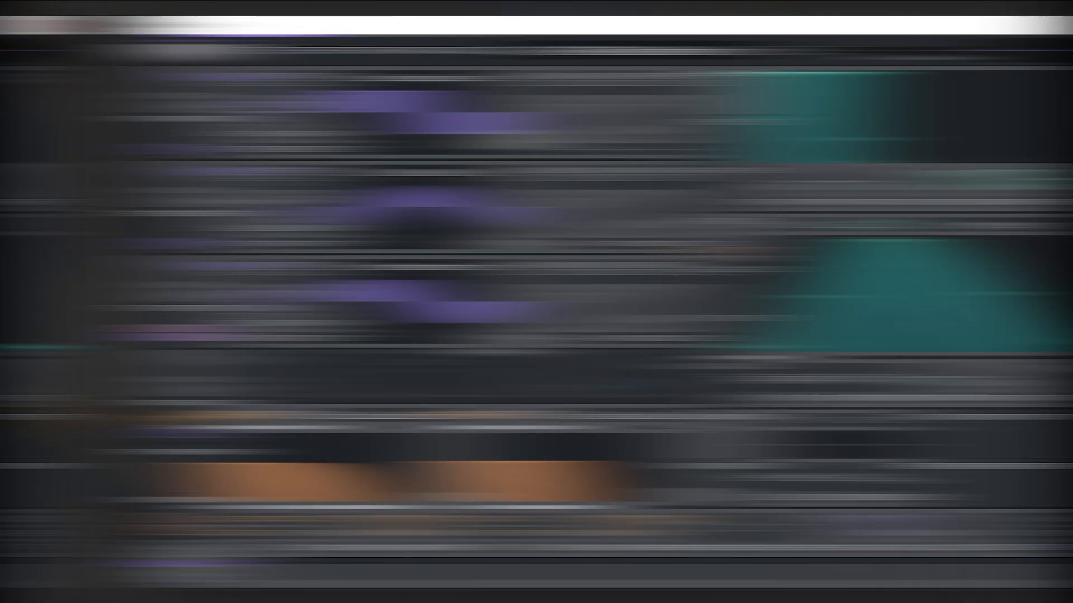
click(508, 49)
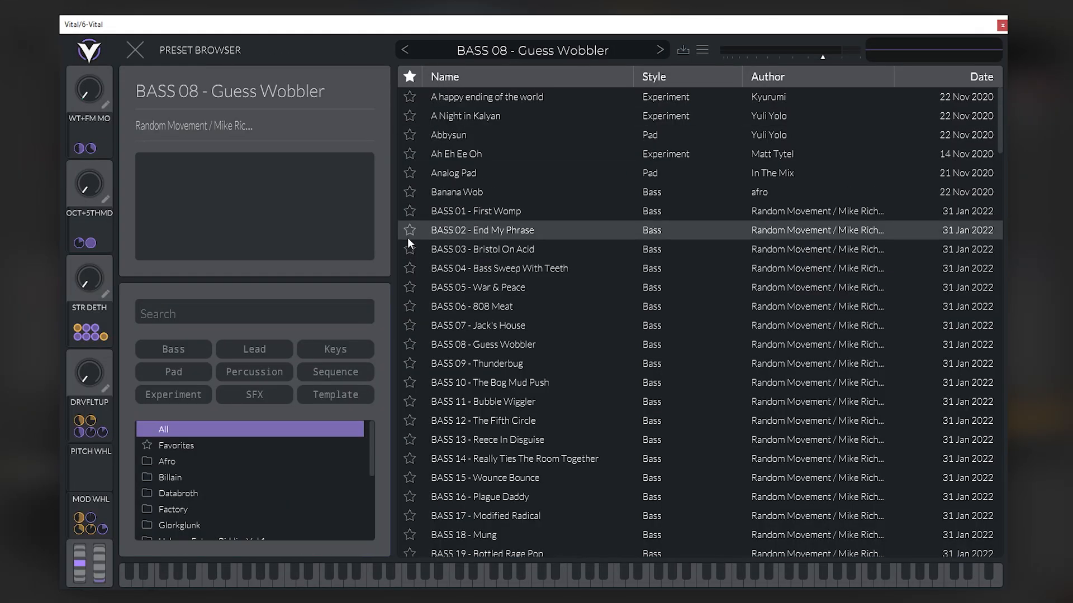
- Close the preset browser and examine the voice settings and modulation matrix of BASS 08 - Guess Wobbler
click(137, 51)
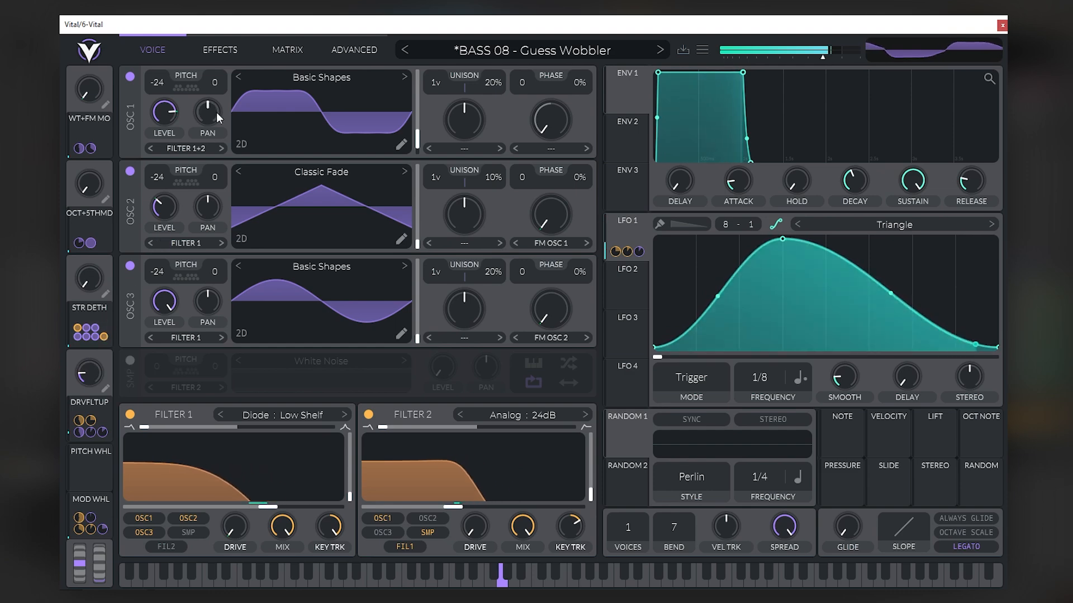
click(285, 49)
click(193, 49)
click(173, 49)
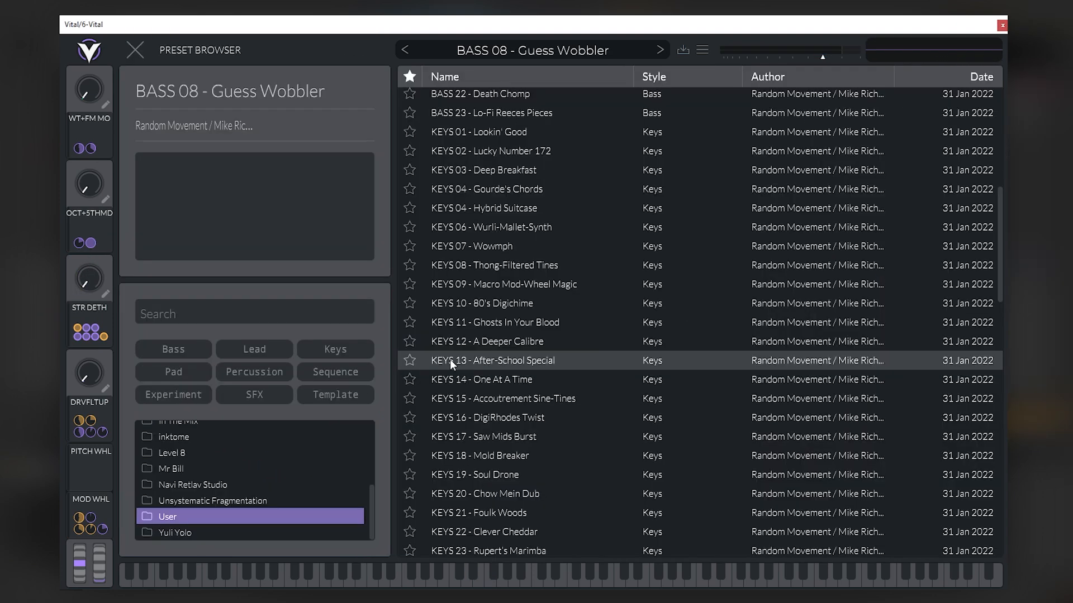
- Audition BASS 20 - End My Phrase 2 against BASS 02 - End My Phrase, load BASS 02 and close the preset browser
scroll(453, 361, up, 5)
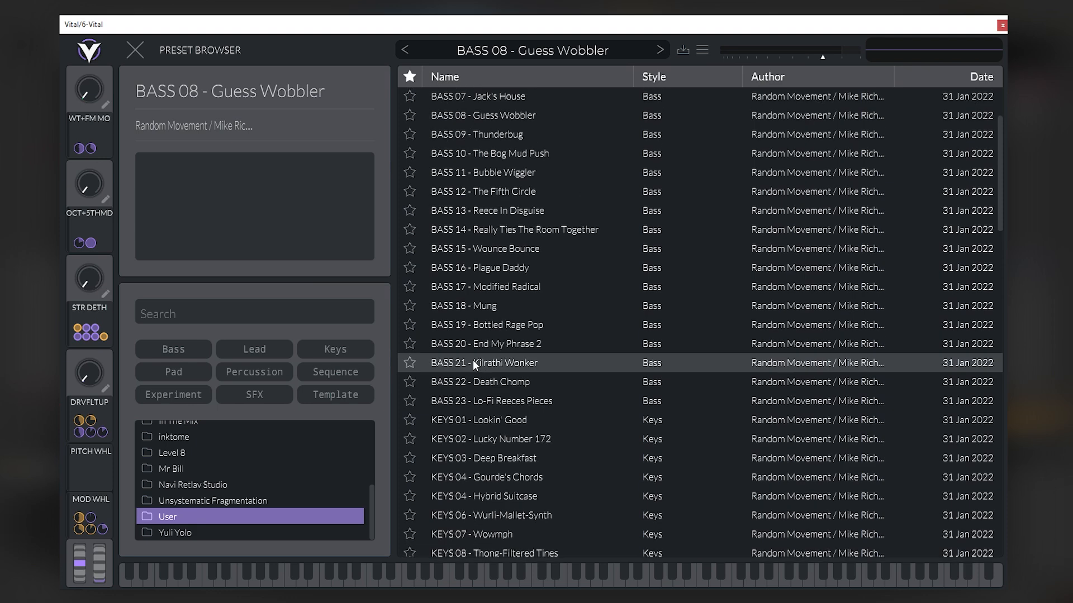
scroll(520, 346, down, 1)
click(527, 319)
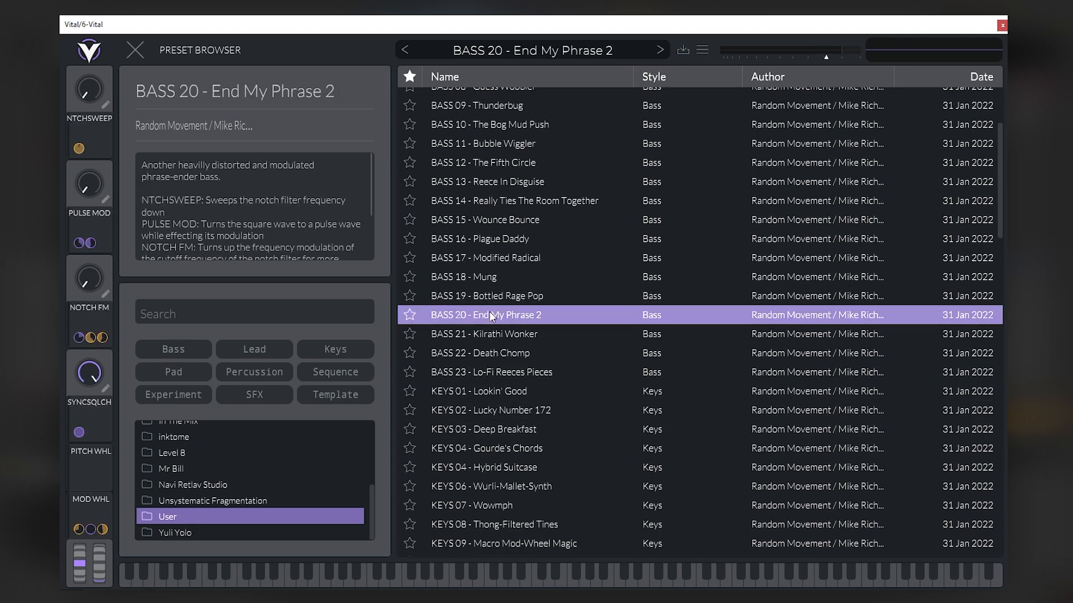
scroll(503, 310, up, 3)
click(427, 116)
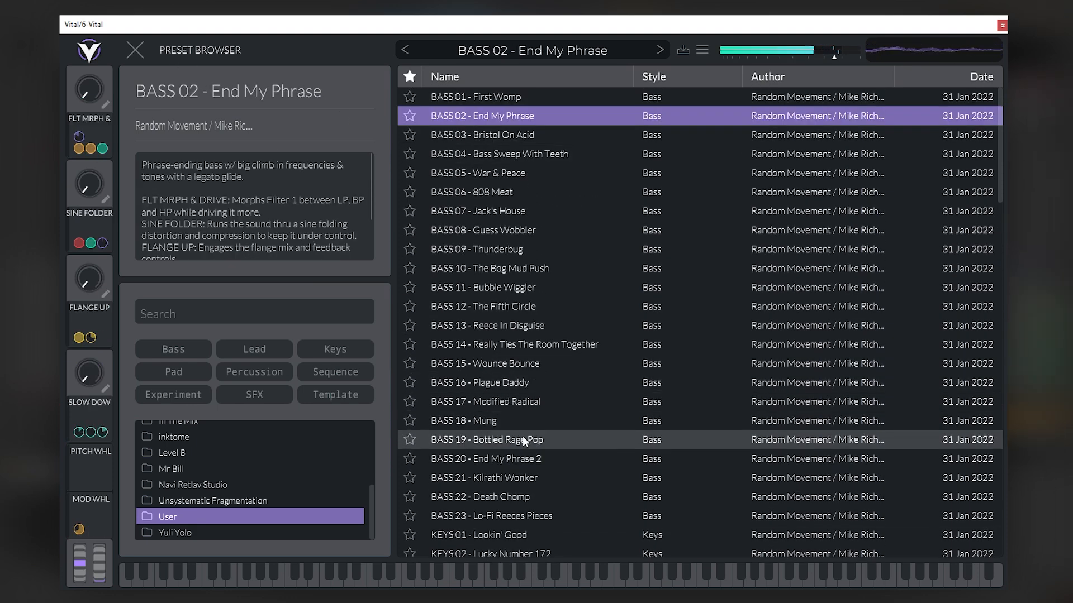
click(515, 458)
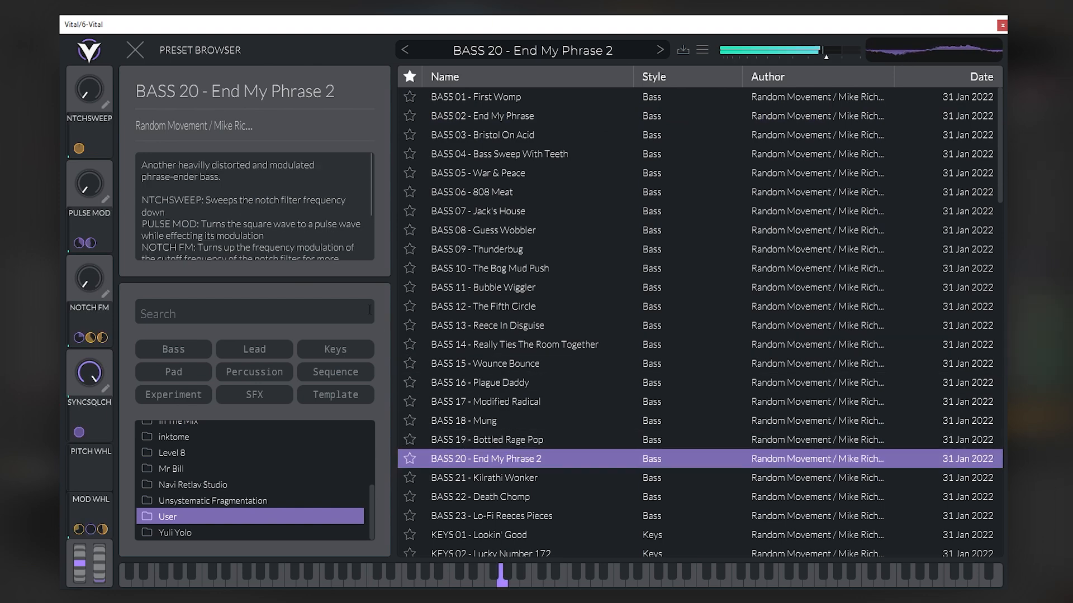
click(507, 116)
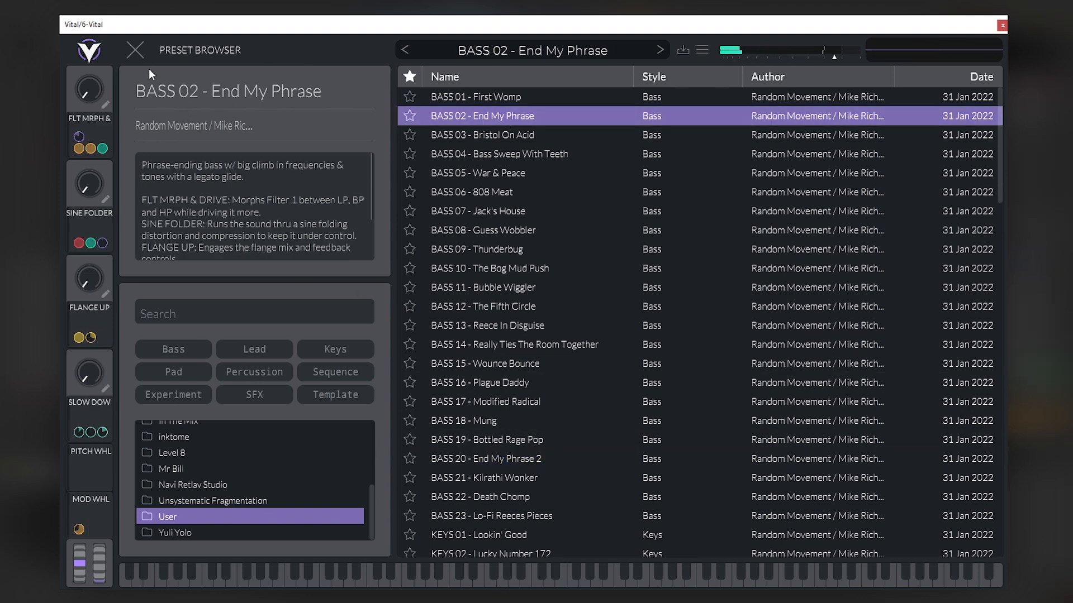
click(136, 49)
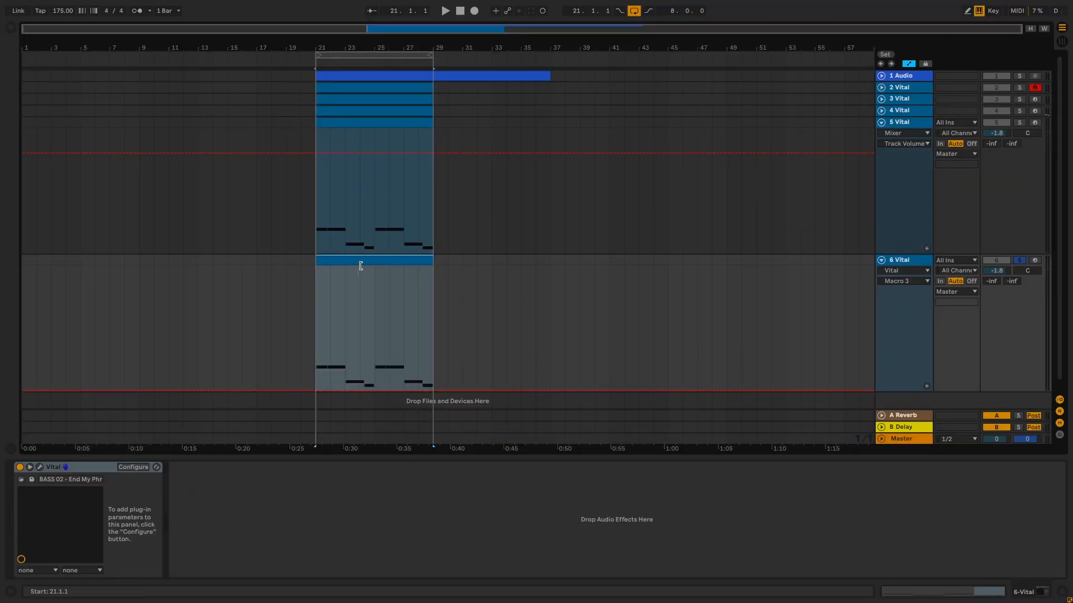
- Trim the start of the short 6 Vital clip to 28.2 so only its last note remains, and play it back
click(423, 269)
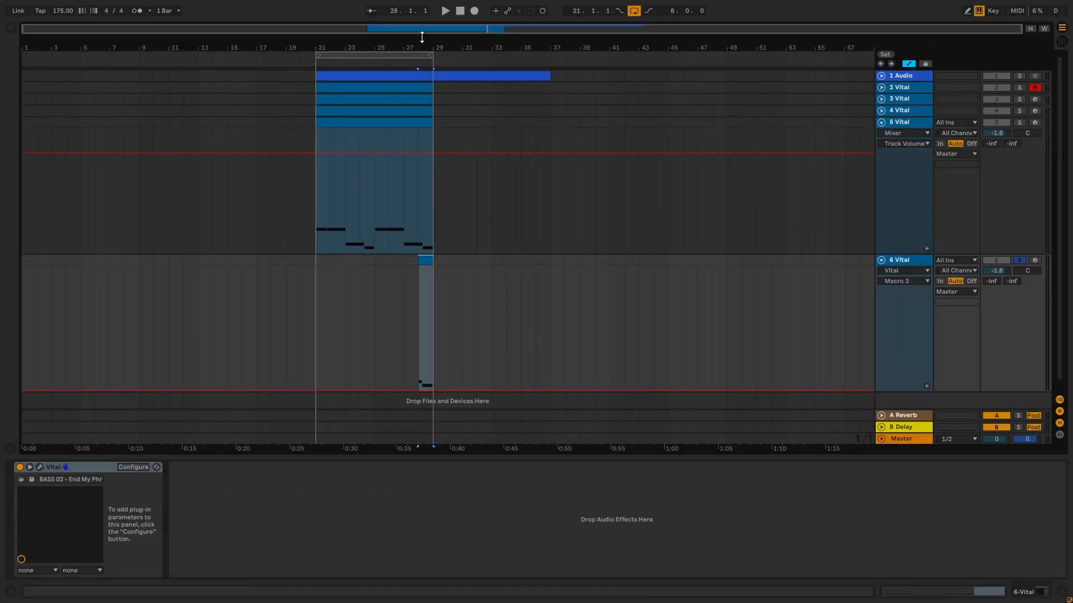
drag(423, 34, 420, 165)
drag(396, 258, 421, 259)
key(space)
key(space)
click(413, 302)
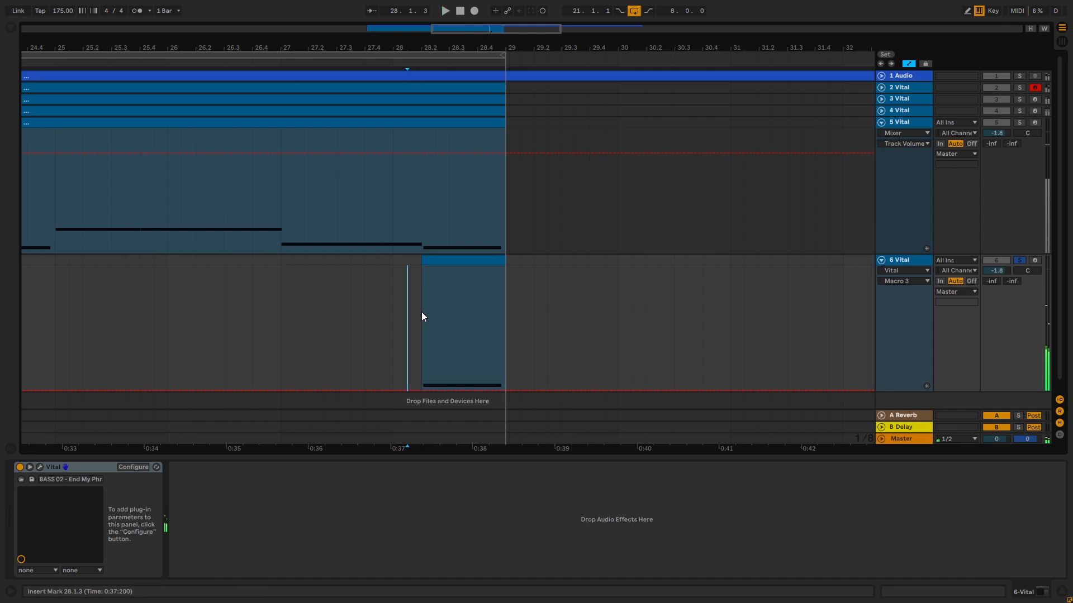
click(421, 311)
- Add an EQ Eight to the 6 Vital track and make band 1 a low cut at 163 Hz
key(ctrl+f)
text(eq)
double_click(58, 67)
click(222, 563)
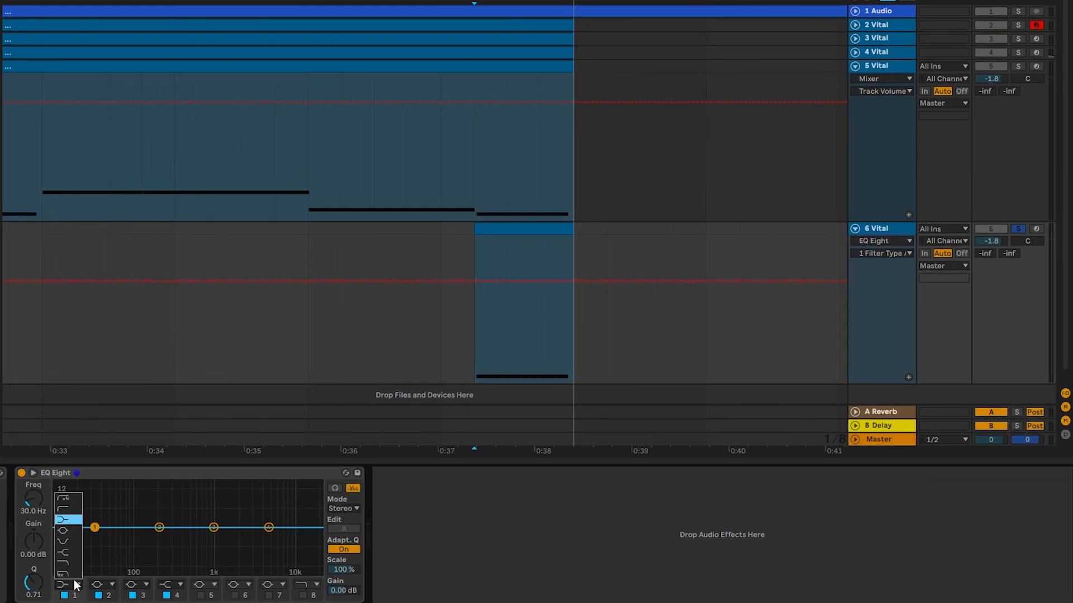
drag(106, 543, 152, 552)
- Unsolo 6 Vital and, while playing the mix, set its volume to 6.0 dB and the 5 Vital volume to -2.8 dB
key(space)
key(space)
key(space)
mouse_move(996, 241)
mouse_down()
mouse_move(995, 230)
mouse_move(1015, 233)
mouse_up()
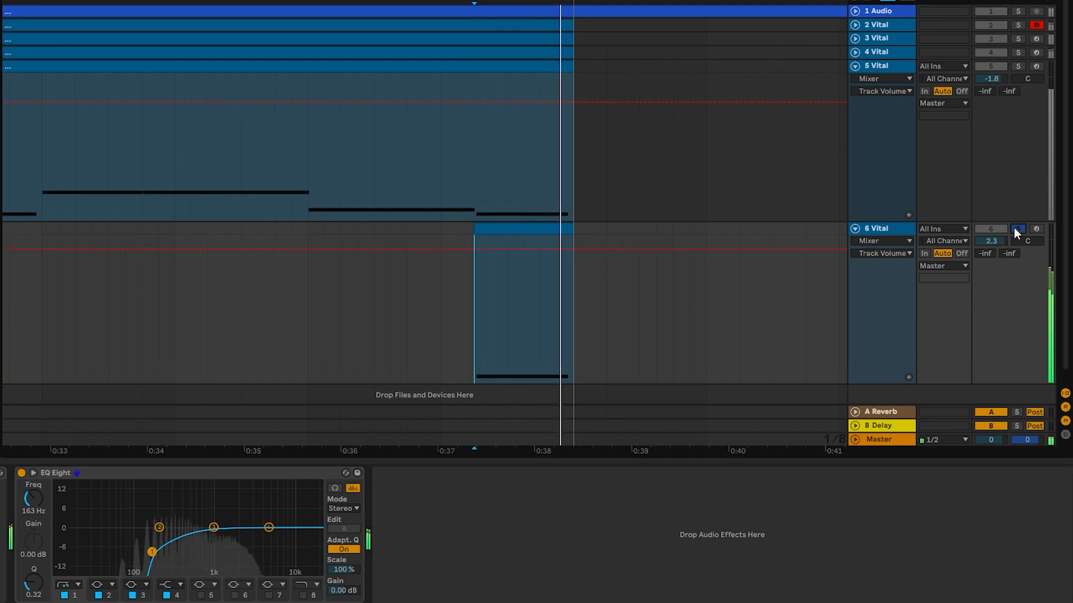
click(372, 318)
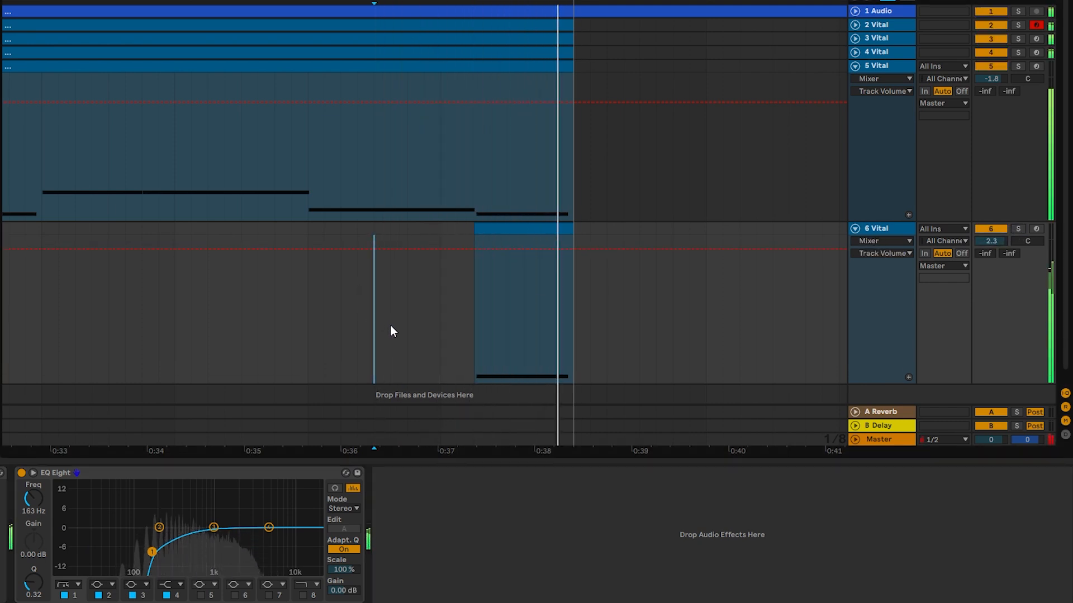
drag(991, 241, 991, 231)
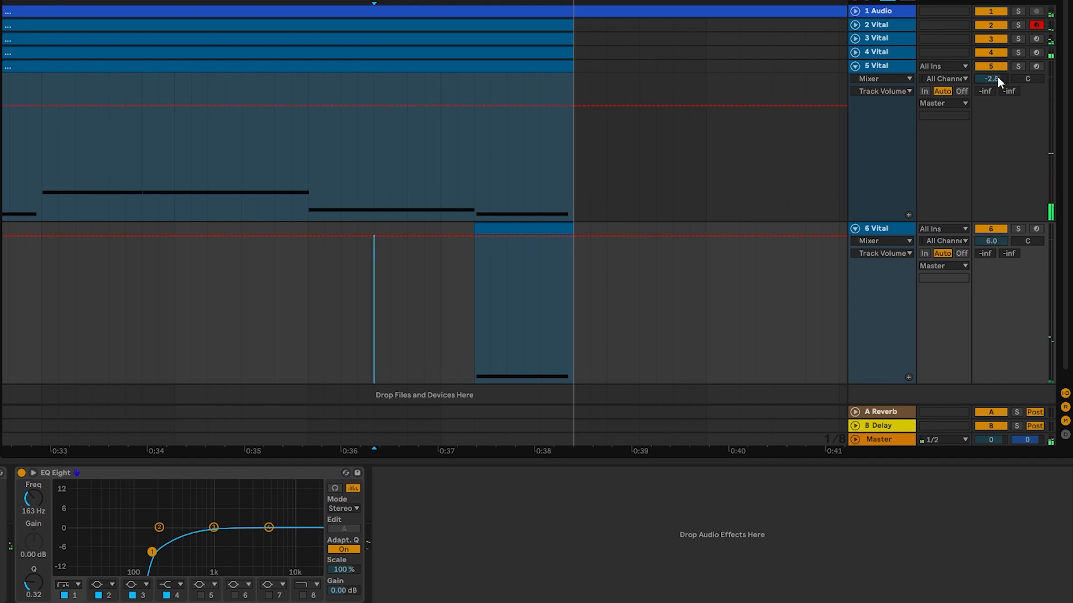
- Unfold and solo the 3 Vital track and add an EQ Eight with a -7.56 dB band 3 dip at 255 Hz
click(856, 39)
click(867, 40)
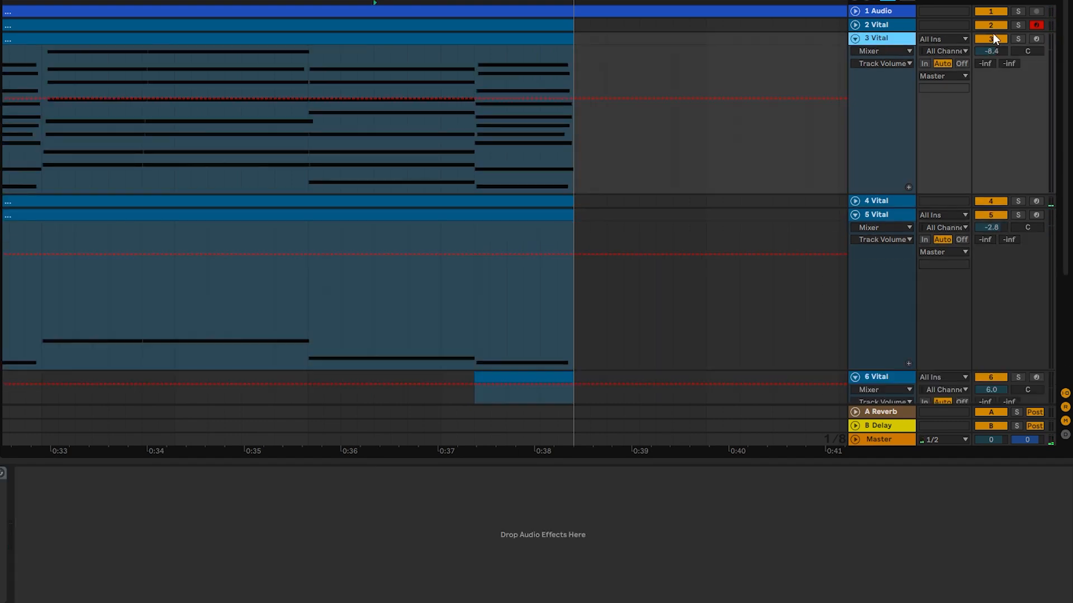
click(1018, 39)
click(430, 39)
key(space)
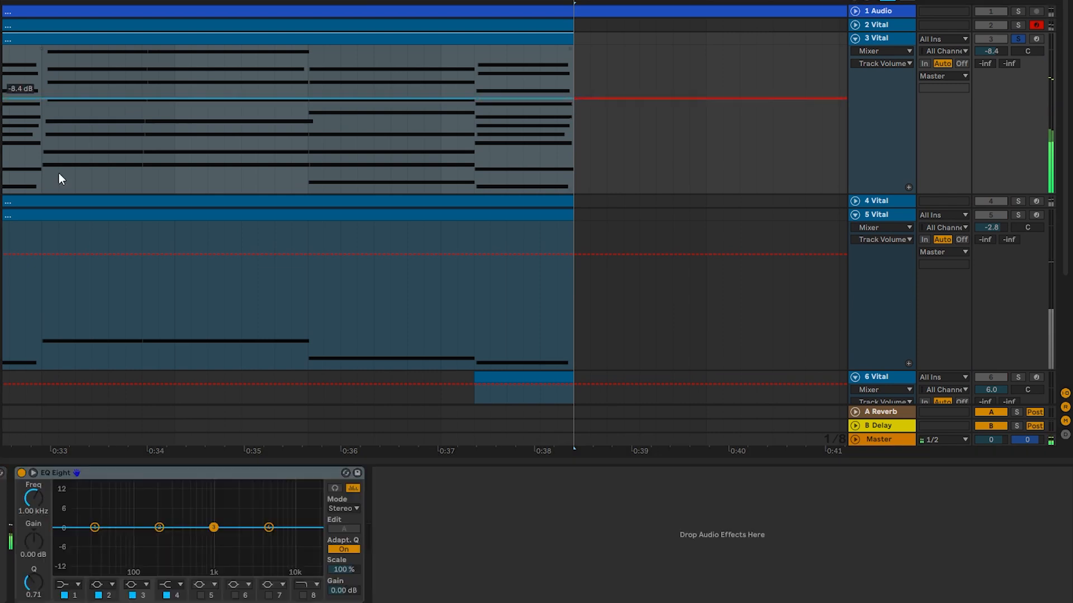
drag(213, 528, 167, 550)
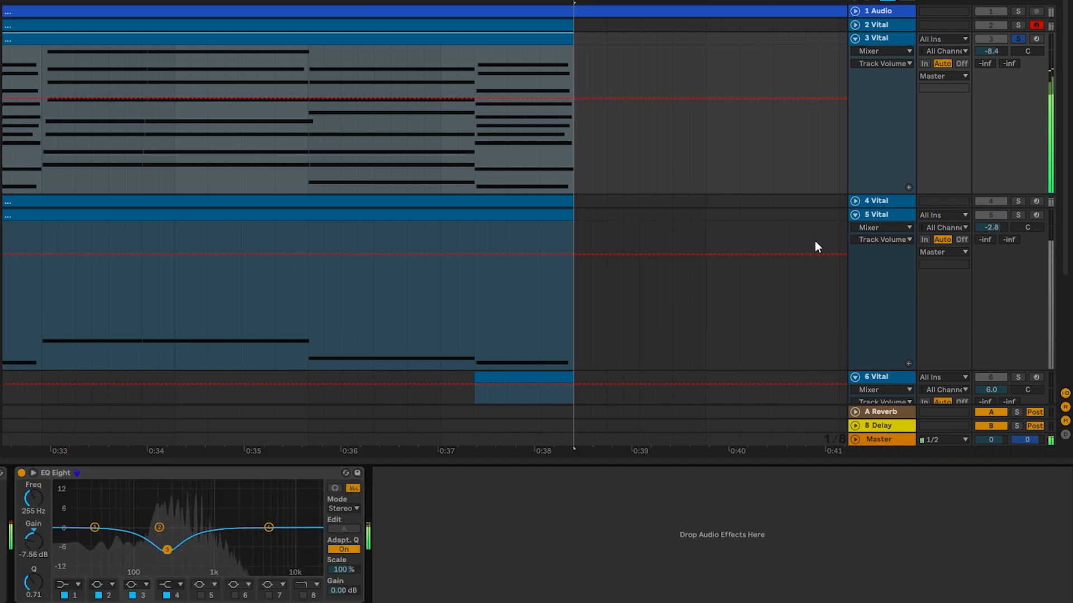
- Solo the 2 Vital track and add an EQ Eight with a low dip near 100 Hz plus a Reverb with 3.16 s decay and 55% dry/wet
click(1018, 25)
click(886, 24)
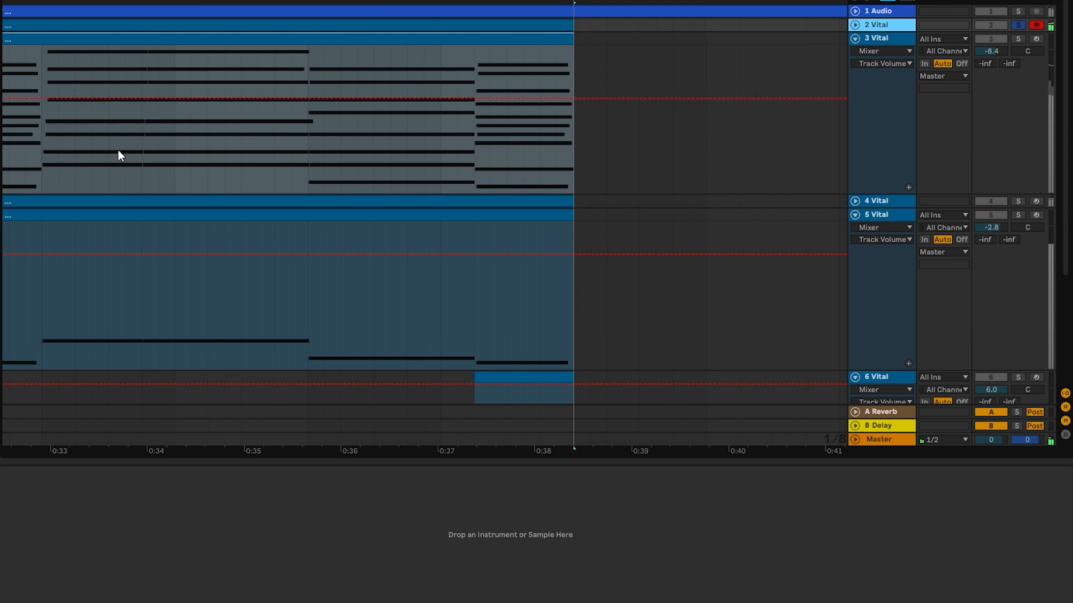
double_click(1, 335)
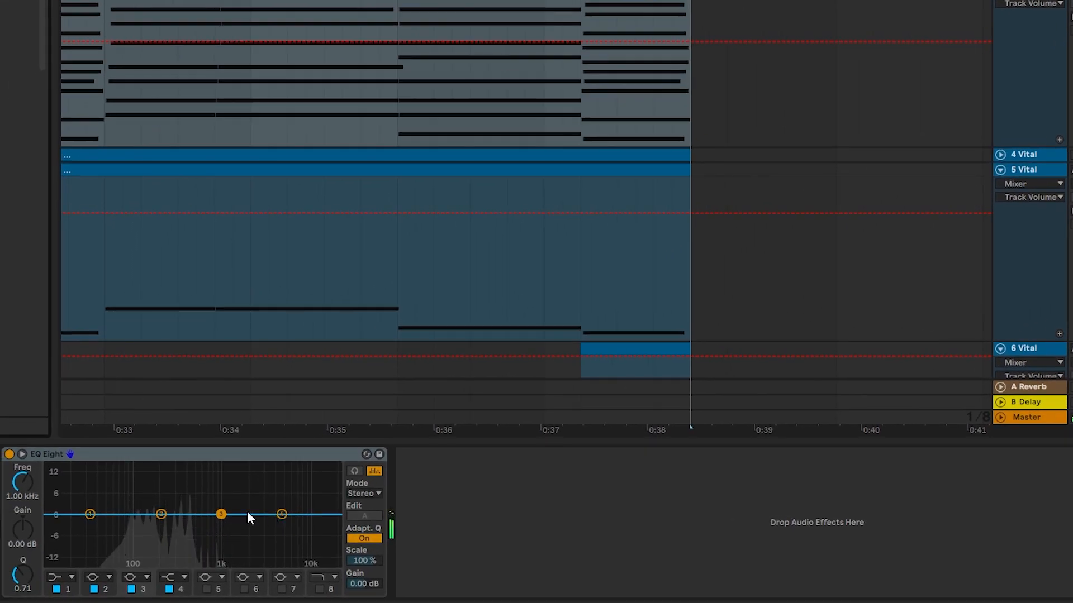
drag(221, 514, 189, 511)
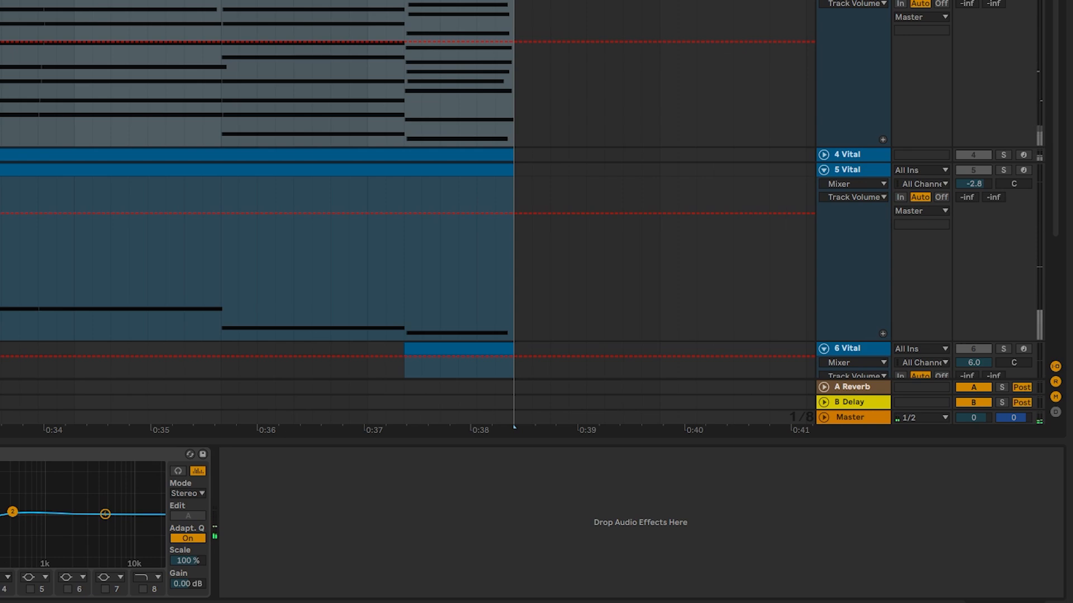
key(Return)
drag(434, 579, 435, 548)
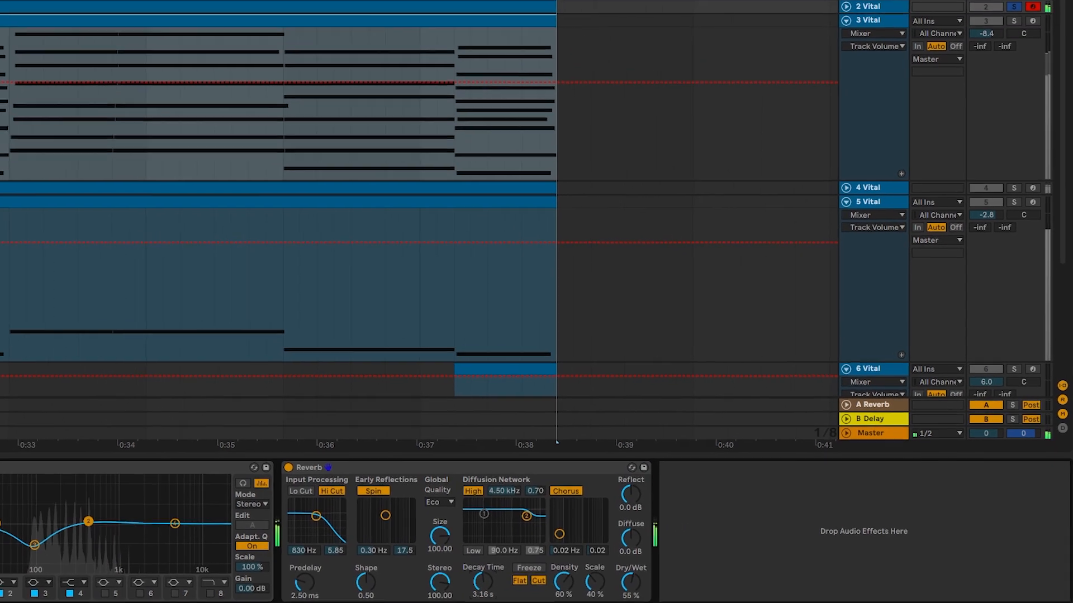
- Solo 3 Vital alongside 2 Vital and lower the output volume of its KEYS 02 - Lucky Number 172 instrument
click(1018, 39)
click(901, 36)
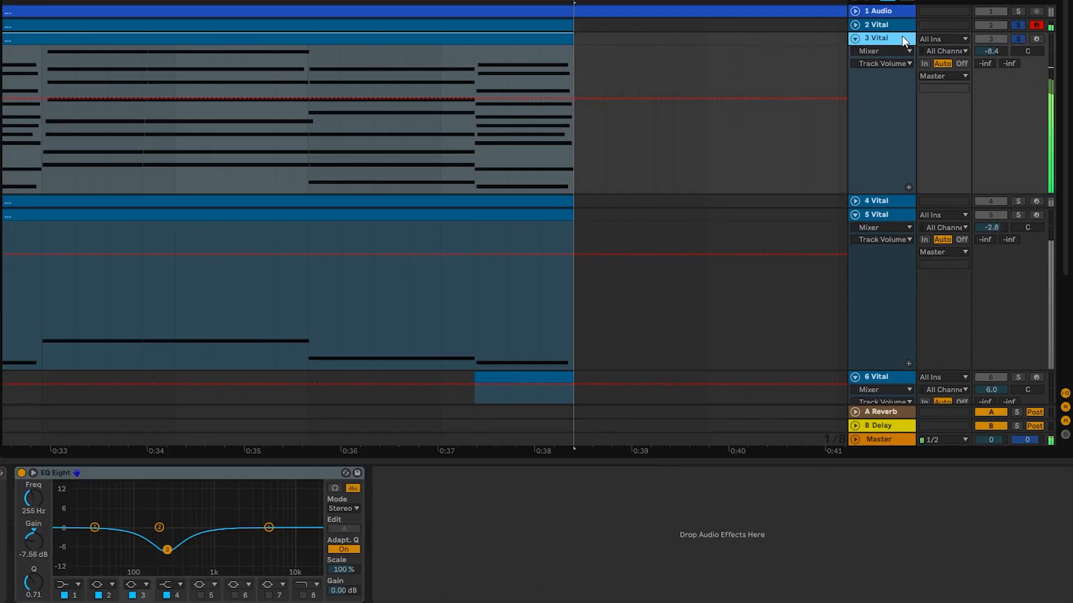
click(897, 40)
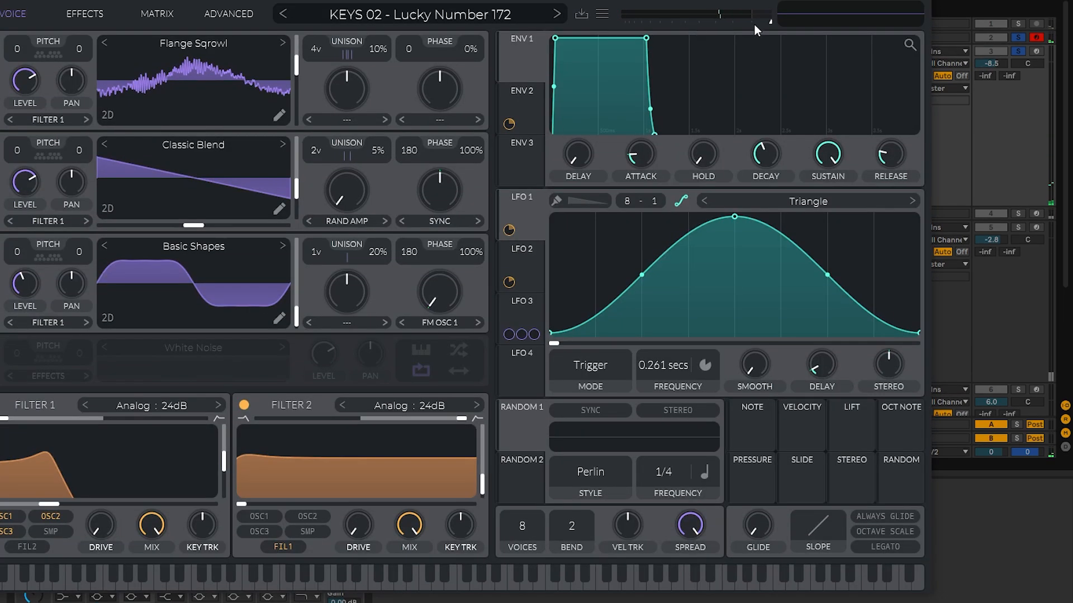
drag(754, 21, 746, 21)
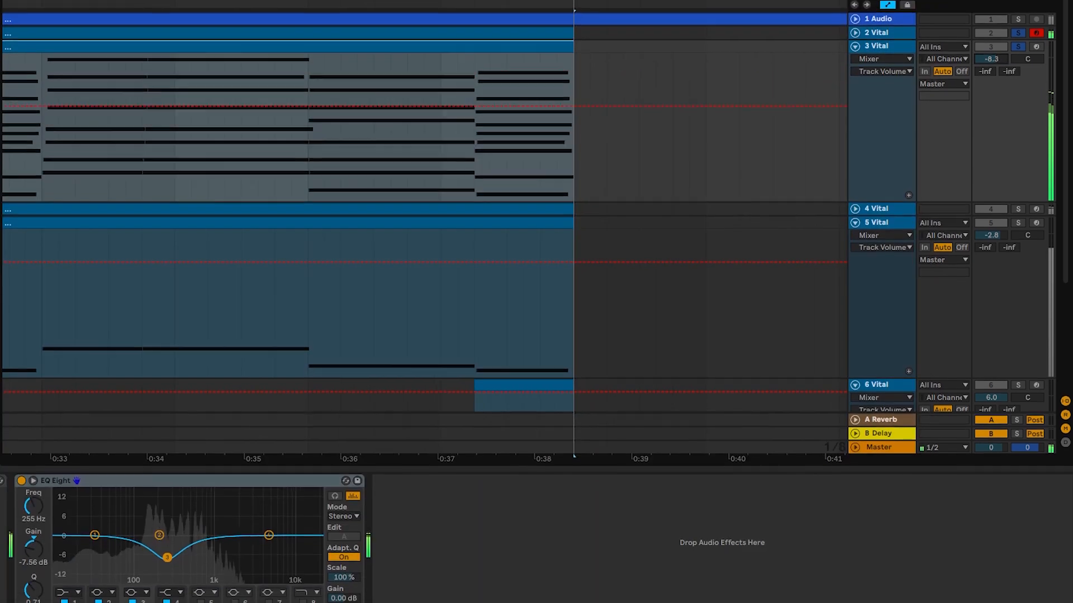
- Move the EQ Eight dip on 3 Vital to 206 Hz and set the track's volume to -5.6 dB
drag(167, 550, 160, 550)
click(885, 122)
key(space)
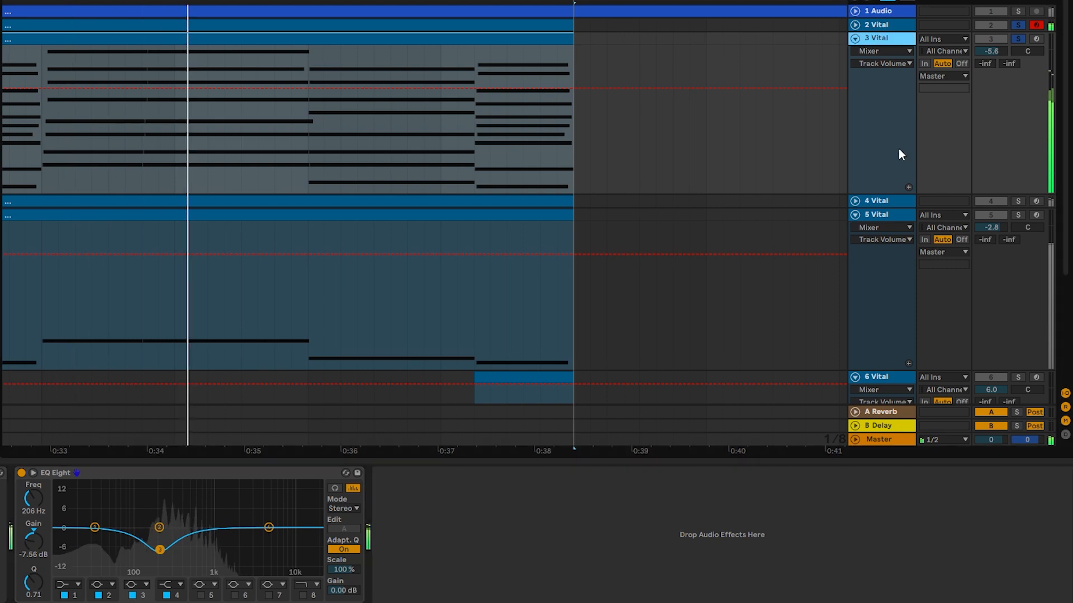
- Add a Reverb to 3 Vital with a 1.47 s decay time and 35% dry/wet
key(space)
mouse_move(568, 585)
mouse_down()
mouse_move(568, 575)
mouse_move(567, 596)
mouse_move(575, 572)
mouse_up()
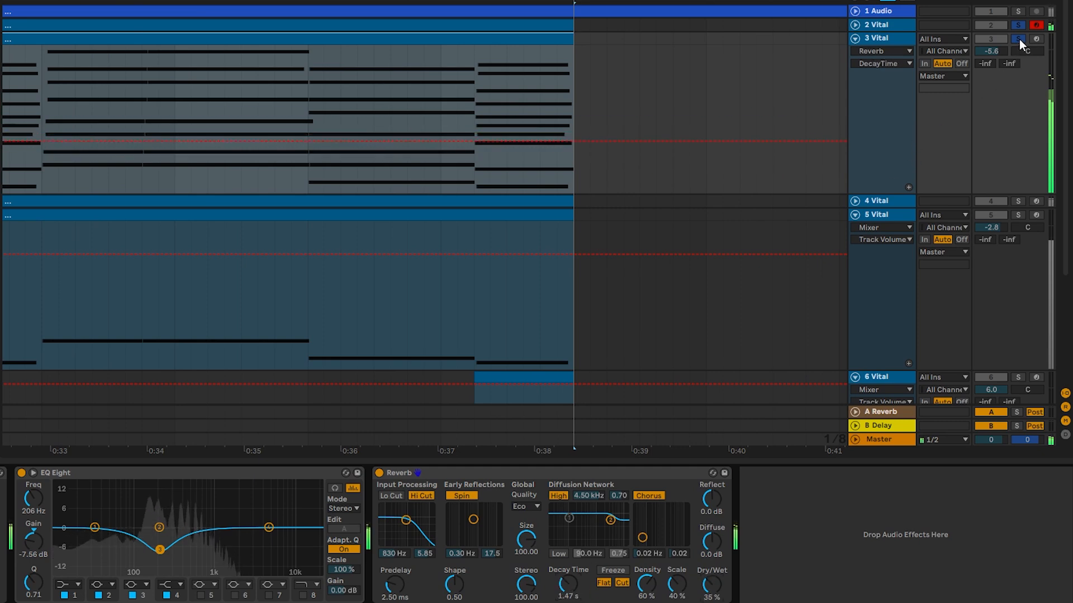
- Add 4 Vital to the soloed tracks, unfold it and set its volume to -5.3 dB
click(1017, 200)
click(887, 201)
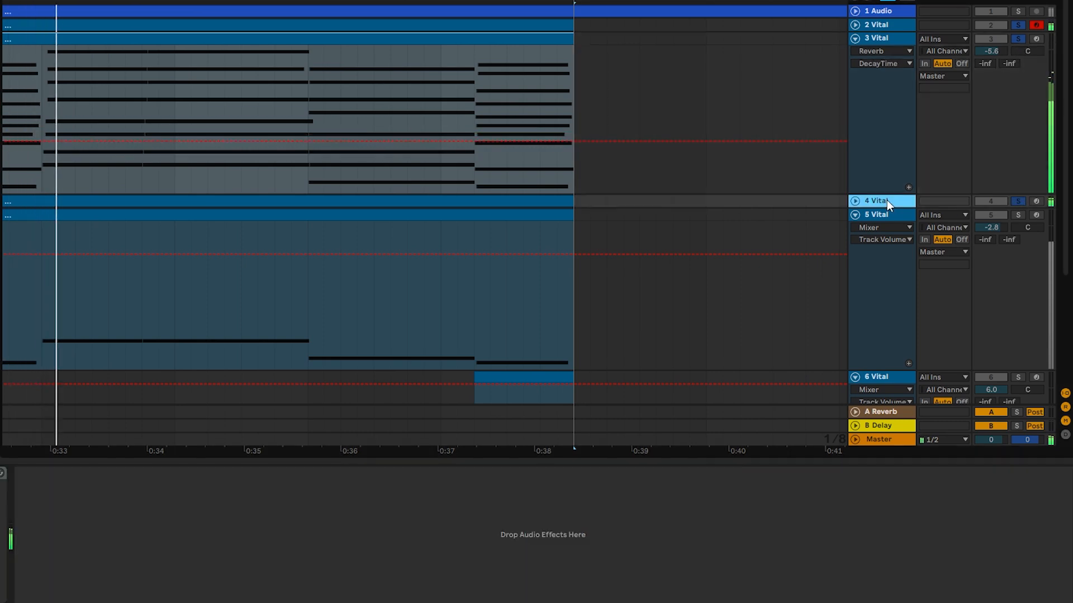
click(855, 201)
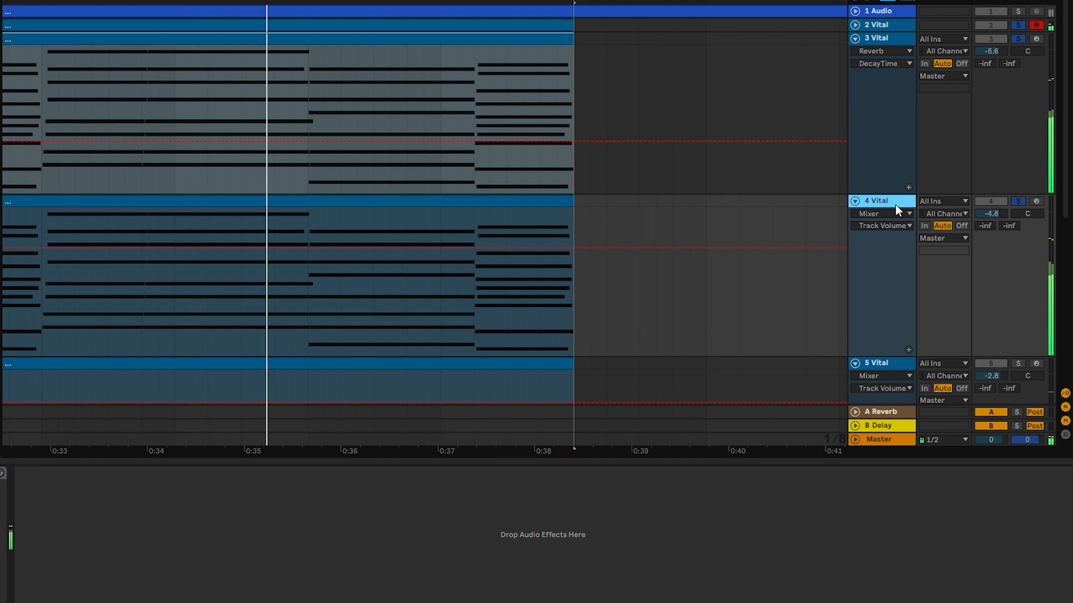
drag(985, 215, 985, 216)
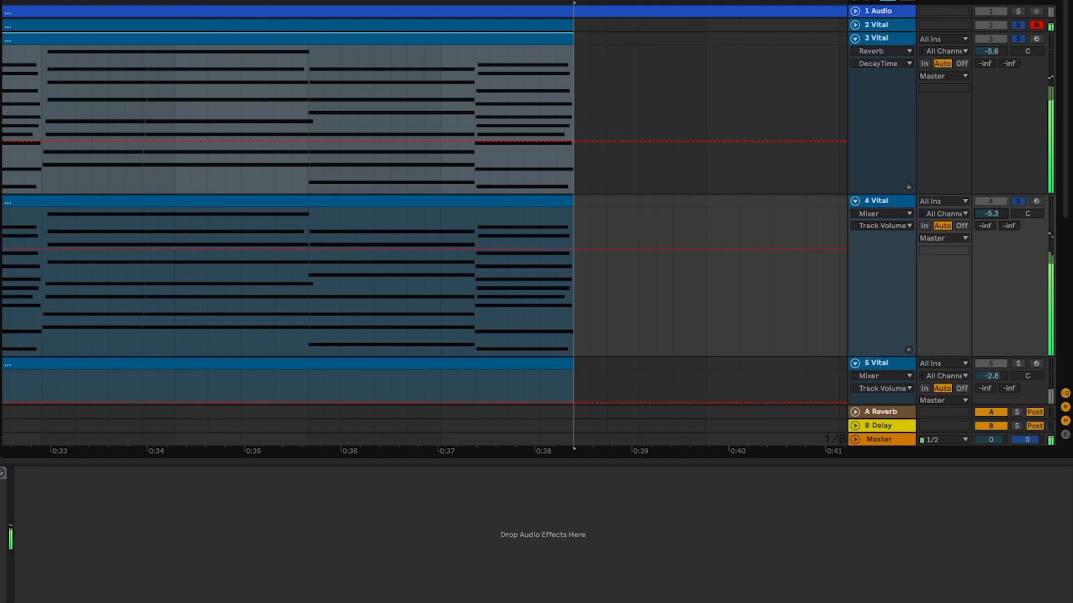
- Clear the track solos to hear the full mix and set the 5 Vital bass volume to -3.4 dB
scroll(934, 190, down, 4)
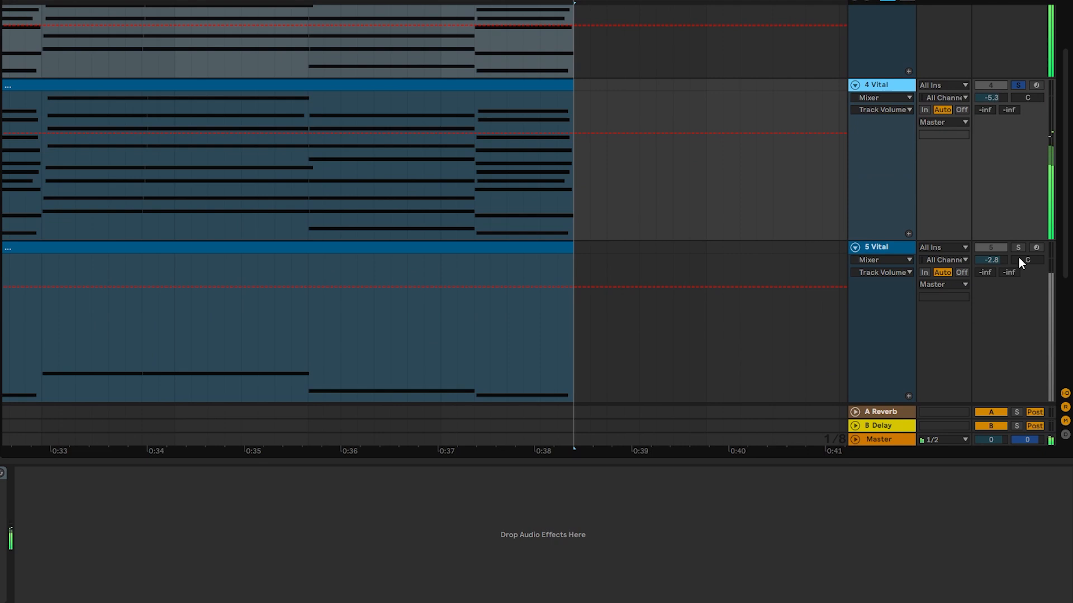
click(1018, 247)
scroll(922, 242, up, 4)
click(1018, 185)
scroll(1011, 199, down, 5)
scroll(953, 217, down, 2)
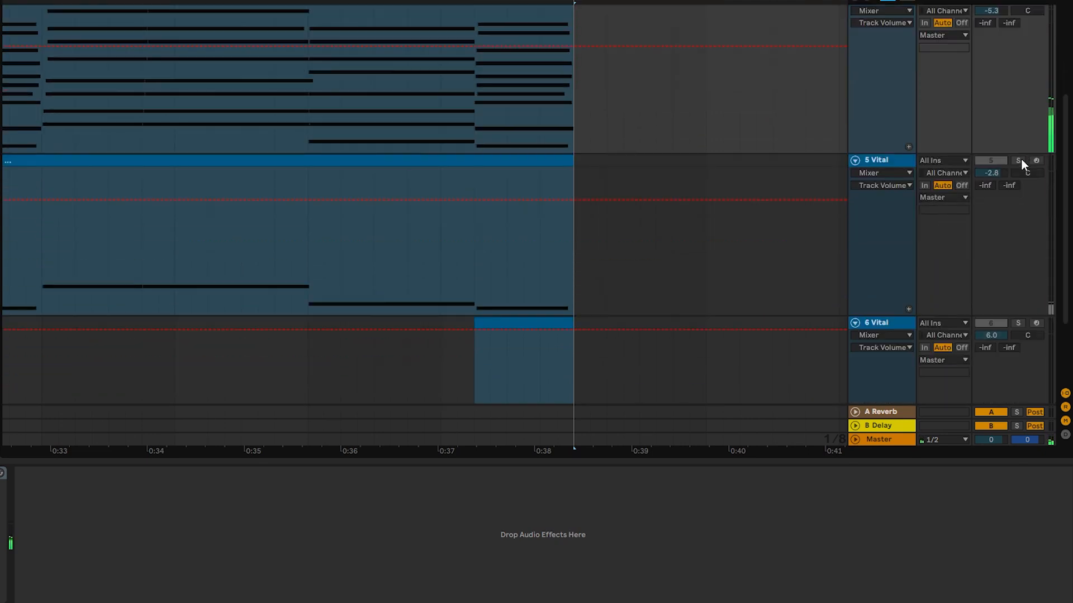
click(1020, 160)
drag(988, 177, 988, 186)
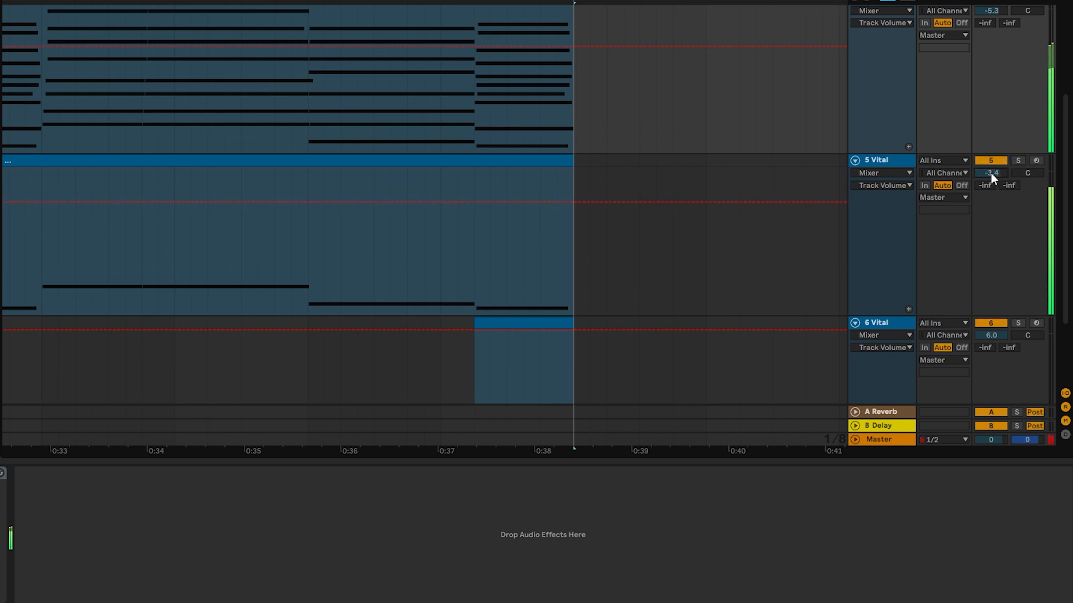
- Stop playback, fold all the tracks and open the 5 Vital track's Vital instrument
scroll(464, 116, down, 2)
key(space)
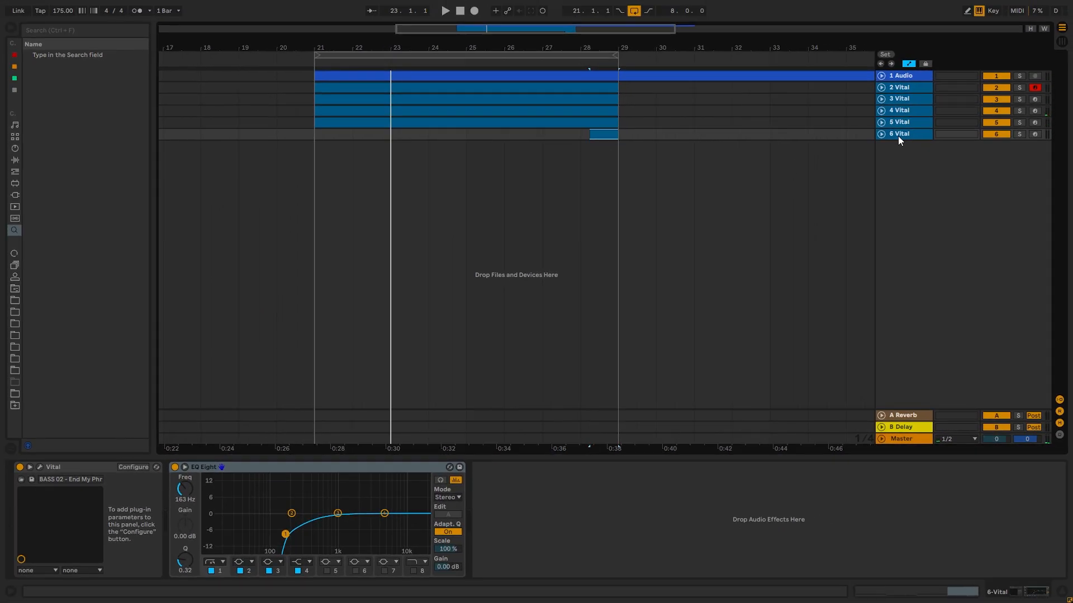
click(898, 130)
click(884, 123)
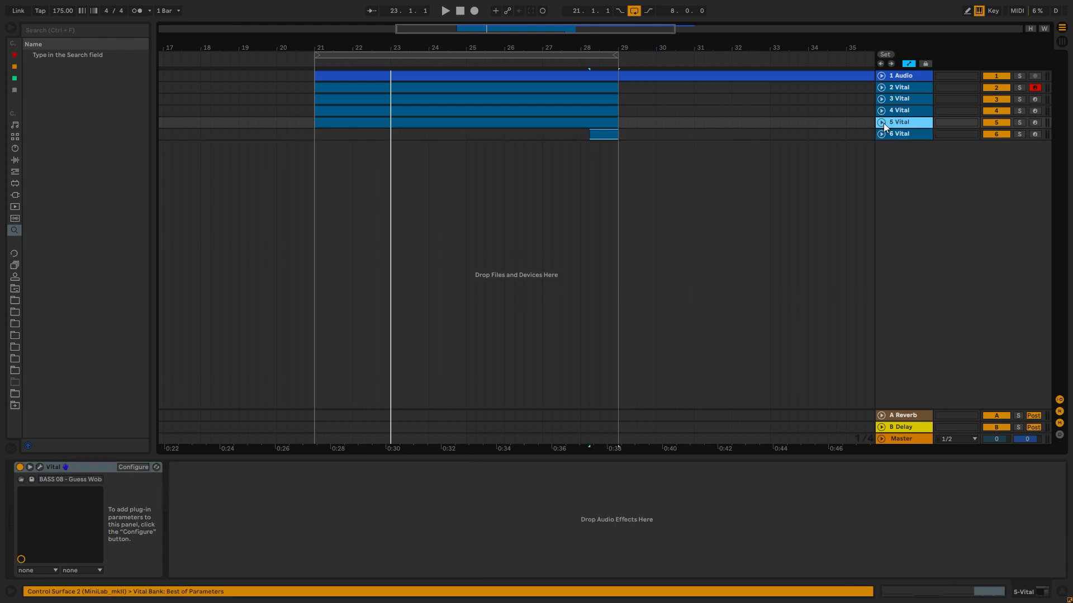
click(879, 124)
click(883, 125)
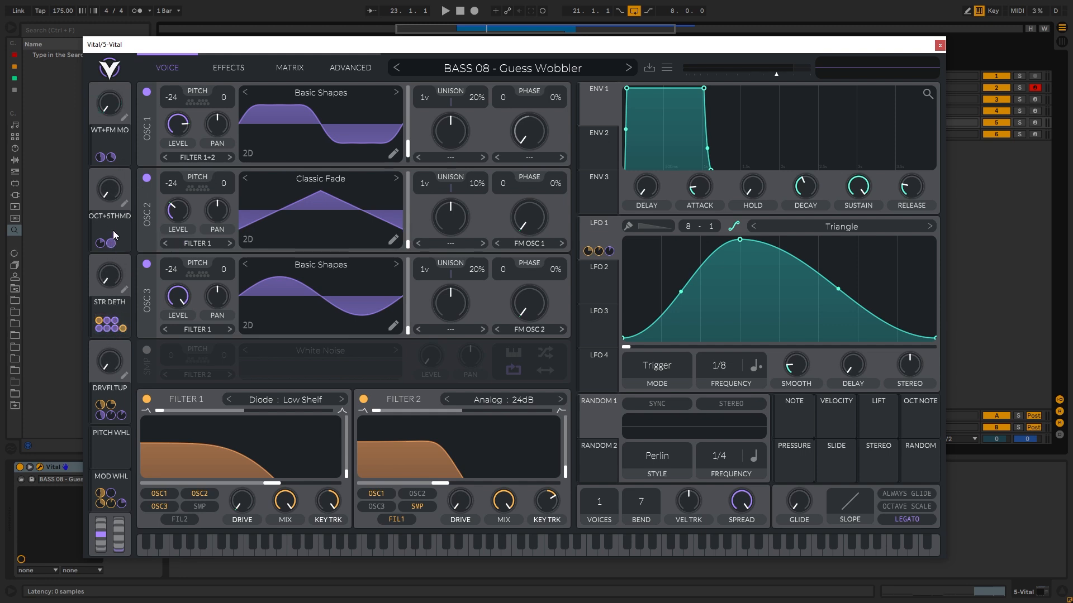
- View the modulation matrix of BASS 08 - Guess Wobbler and open the preset browser on the User folder
click(281, 69)
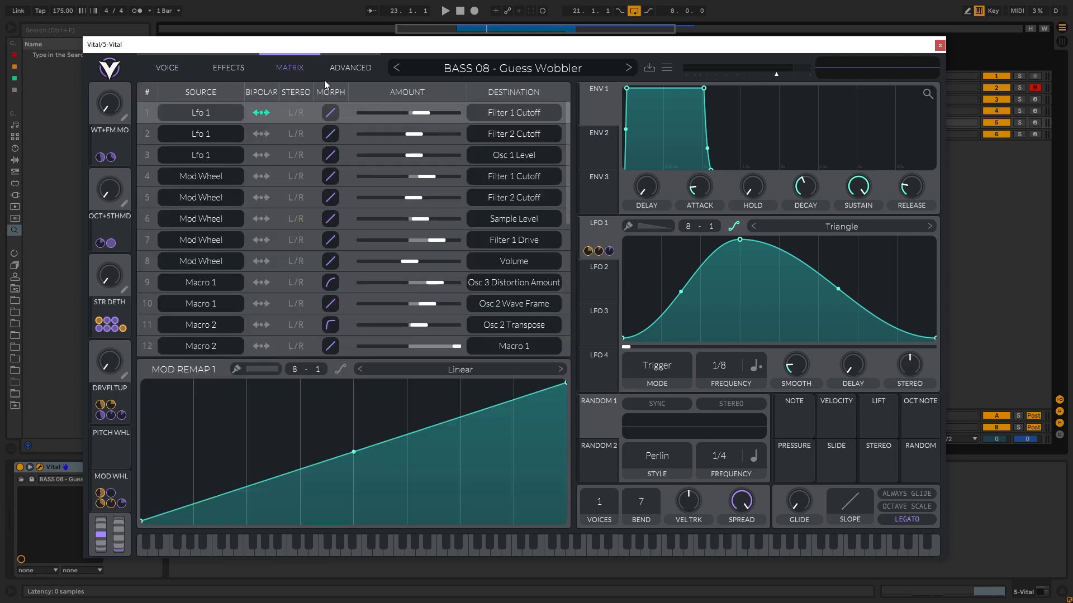
click(465, 69)
scroll(240, 447, down, 5)
click(180, 491)
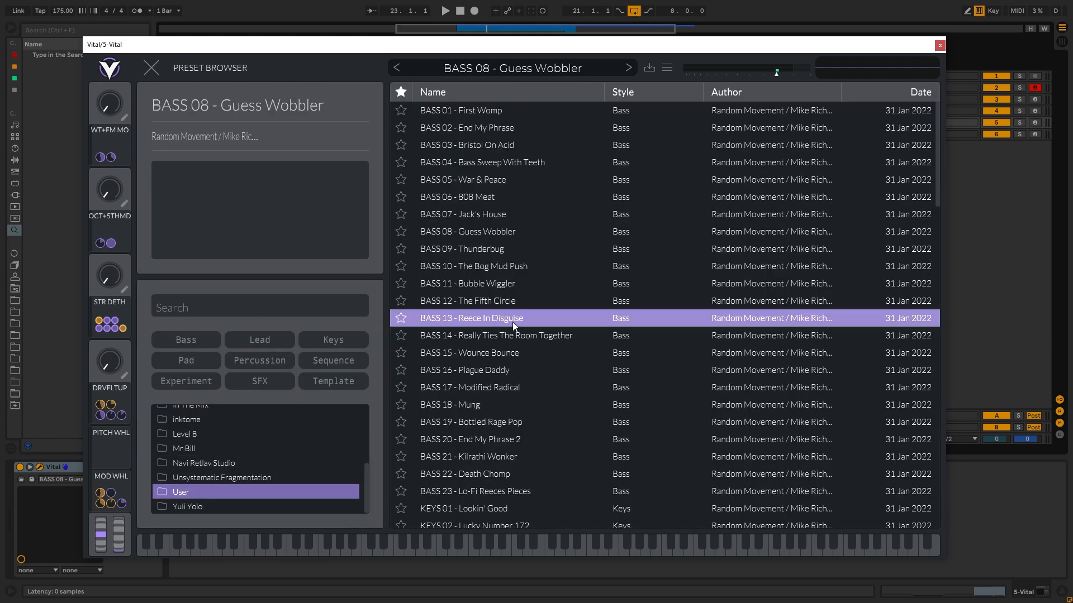
- Load BASS 13 - Reece In Disguise and BASS 10 - The Bog Mud Push in turn, reading each preset's macro description
click(480, 318)
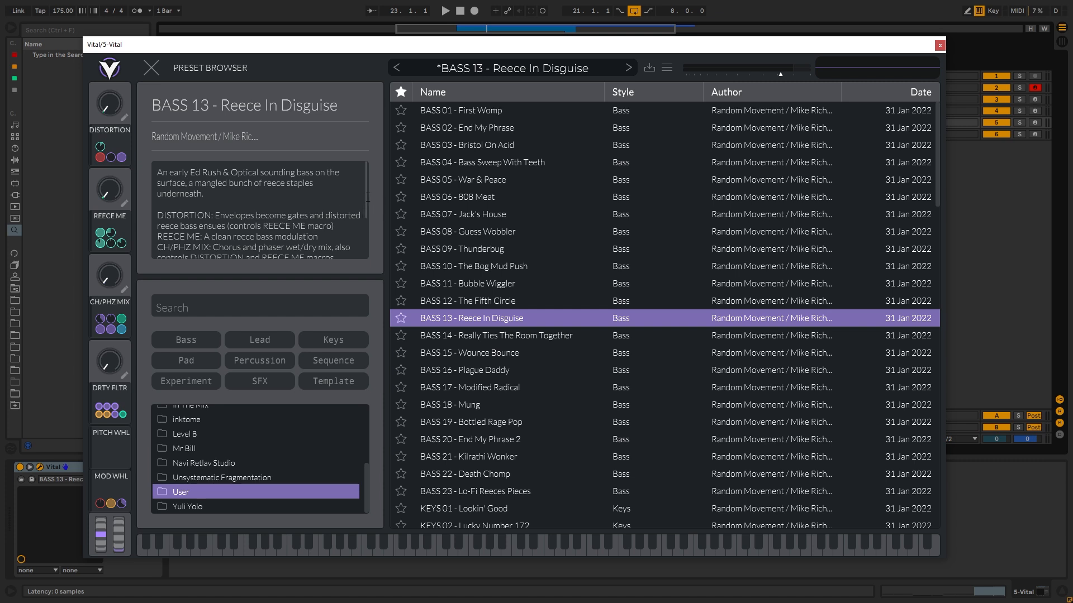
scroll(363, 202, down, 1)
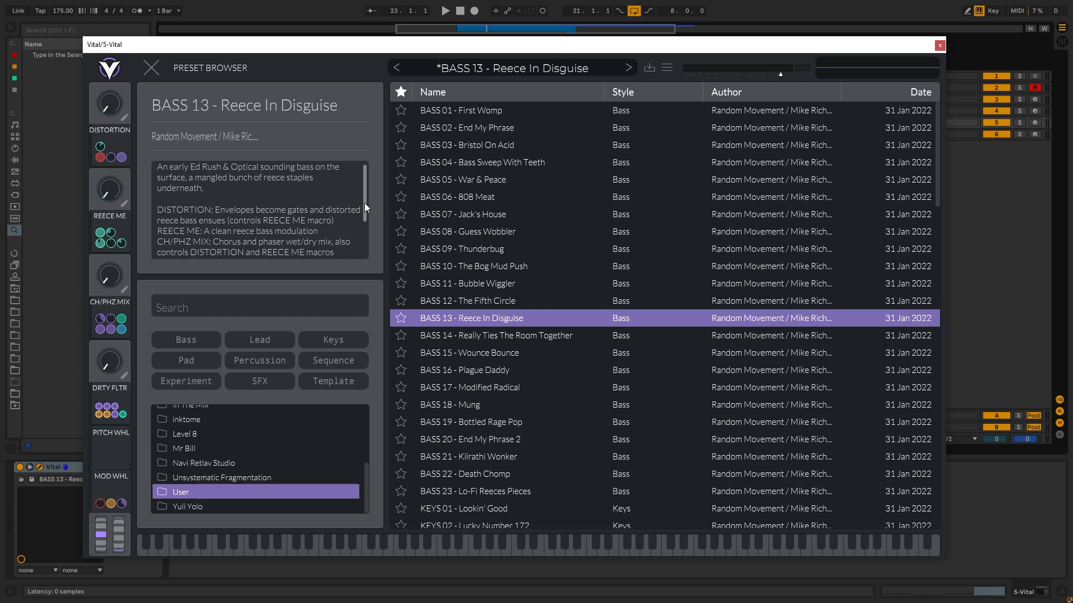
click(492, 271)
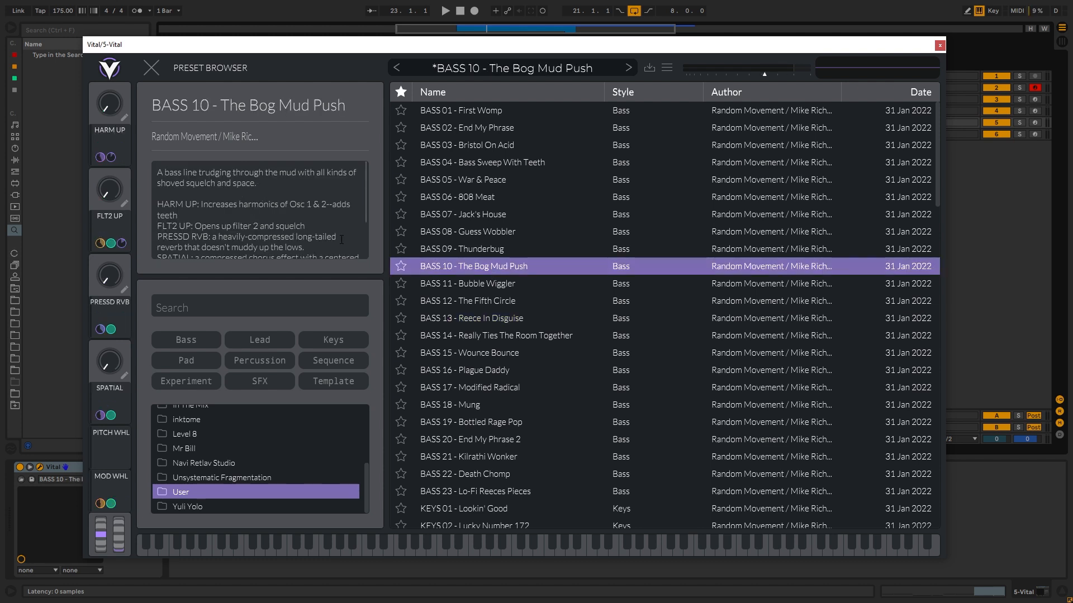
scroll(360, 208, down, 3)
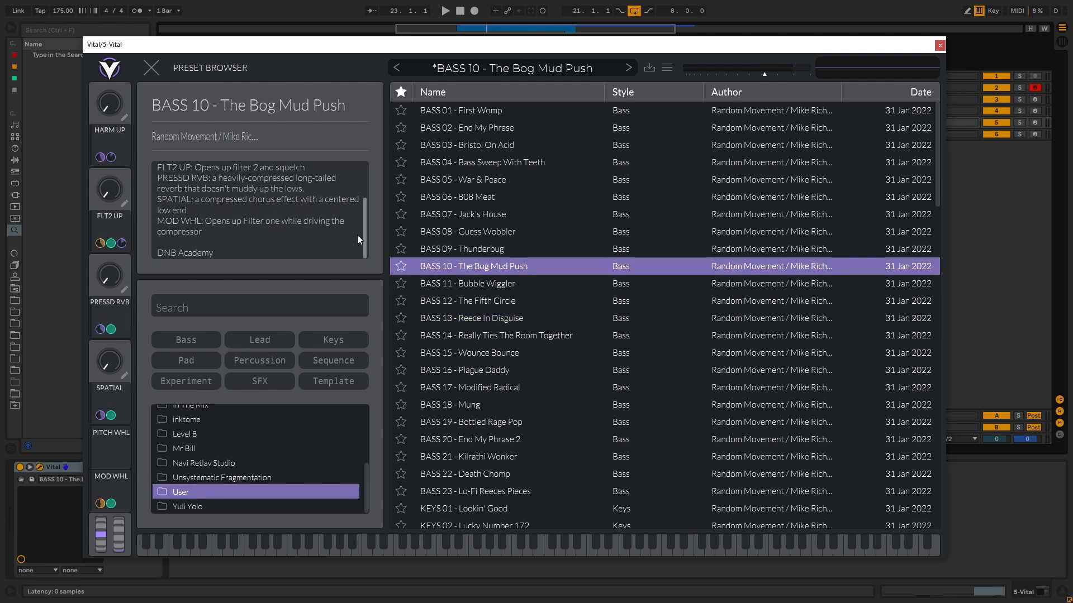
mouse_move(363, 230)
mouse_down()
mouse_move(364, 193)
mouse_move(357, 226)
mouse_up()
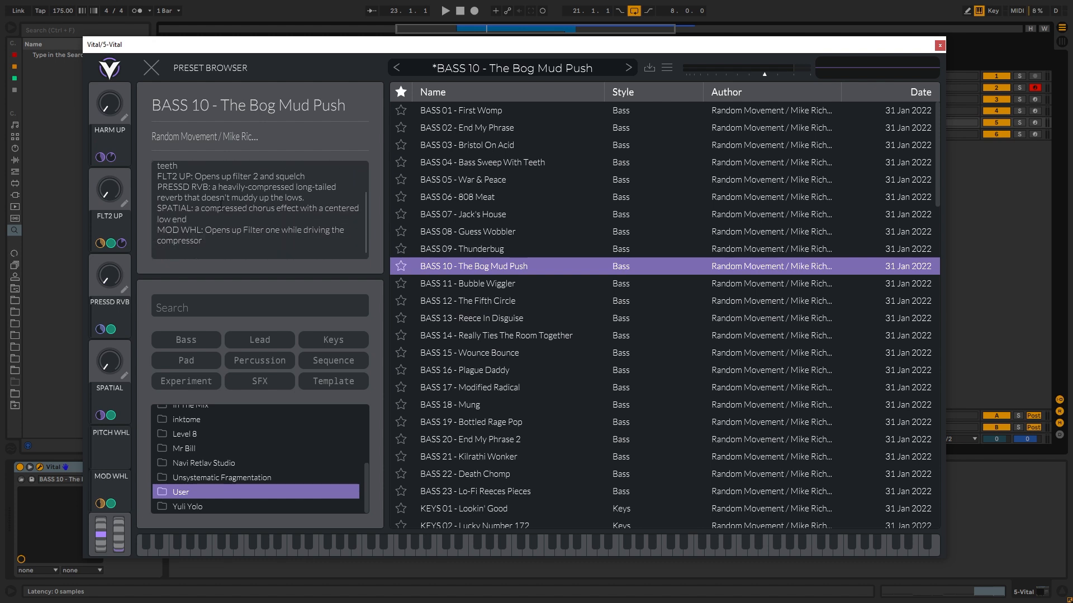
drag(364, 229, 365, 216)
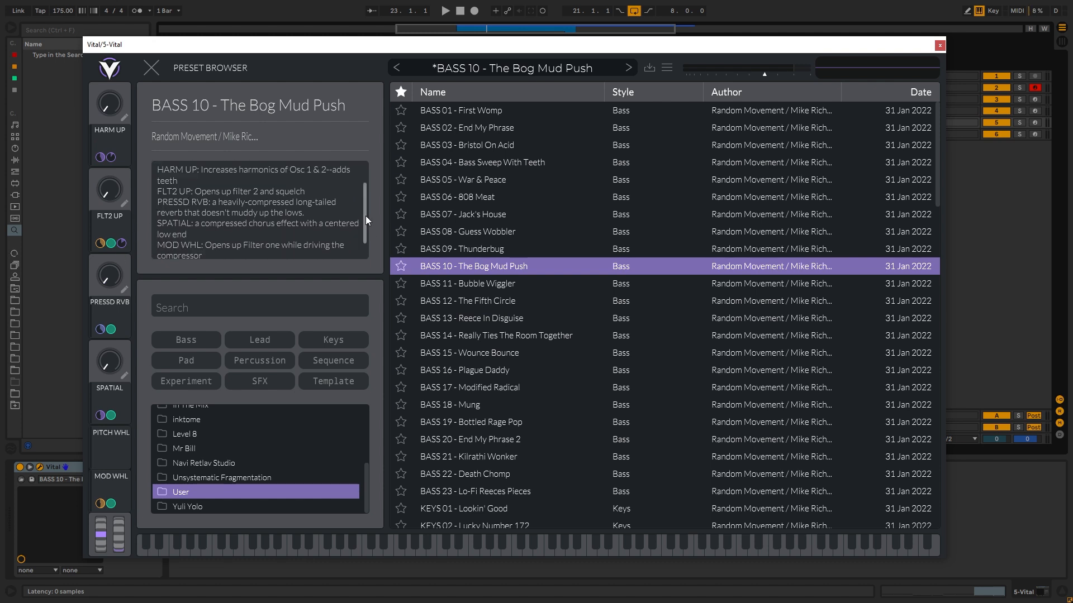
scroll(365, 213, down, 1)
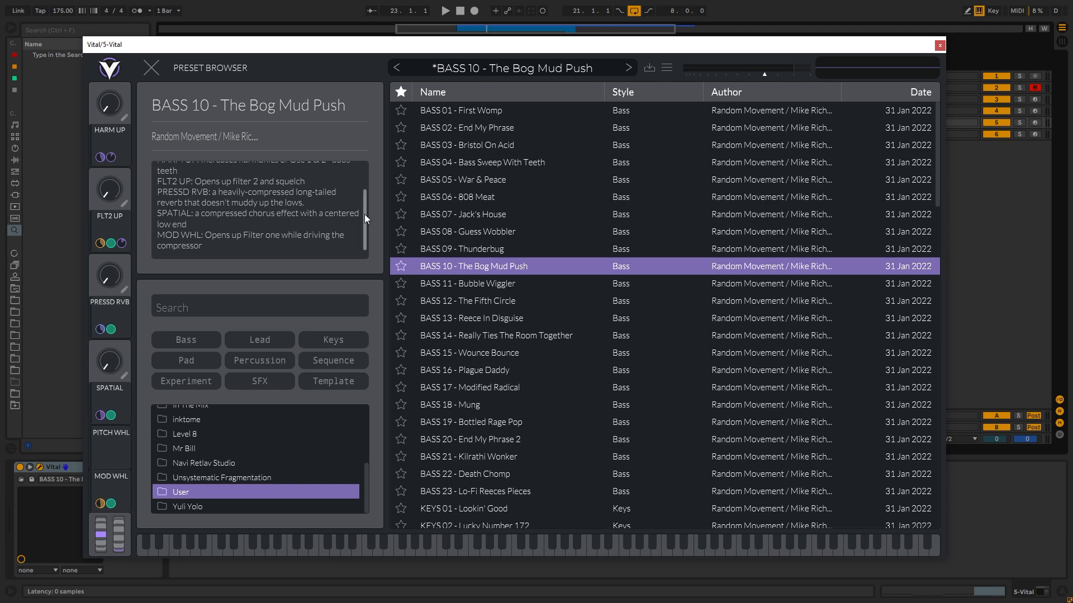
- Load the preset PAD 07 - Fake Hacker Scene from the User folder and close the preset browser to show its voice settings
scroll(491, 378, down, 2)
scroll(491, 377, down, 15)
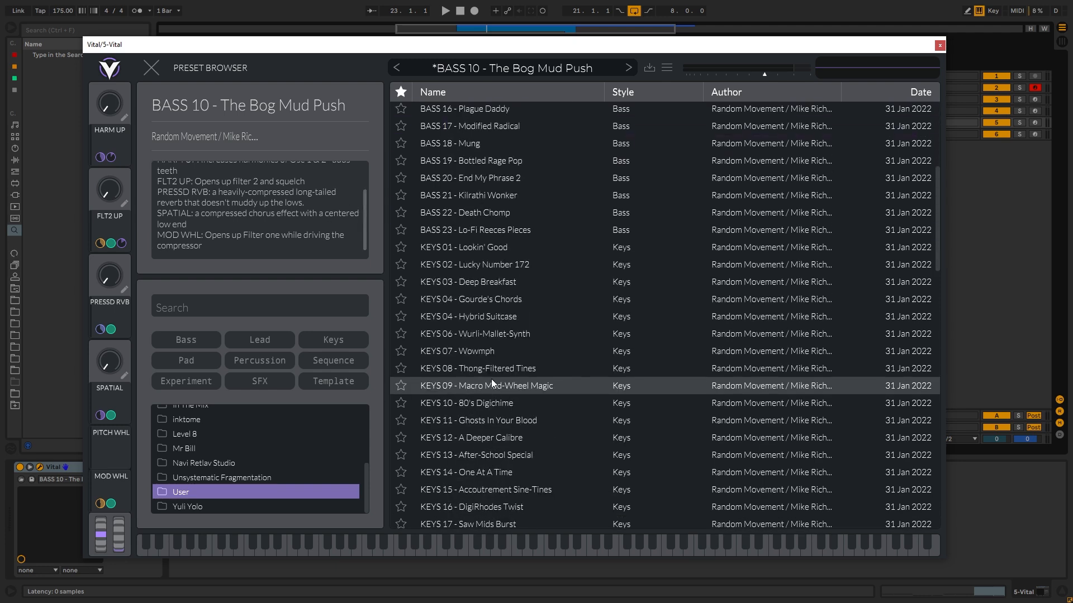
click(488, 387)
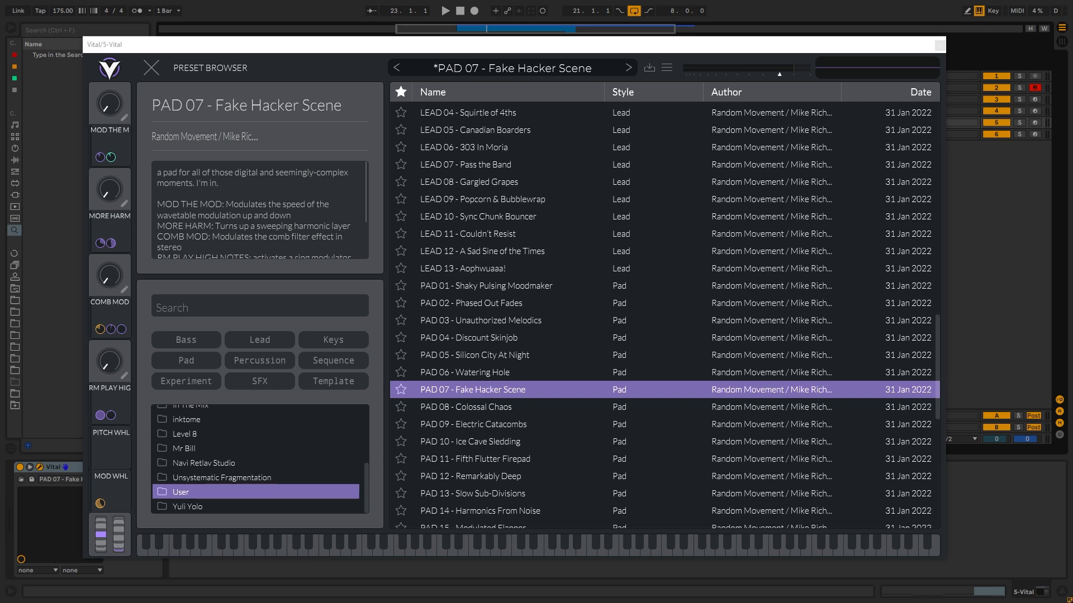
click(145, 66)
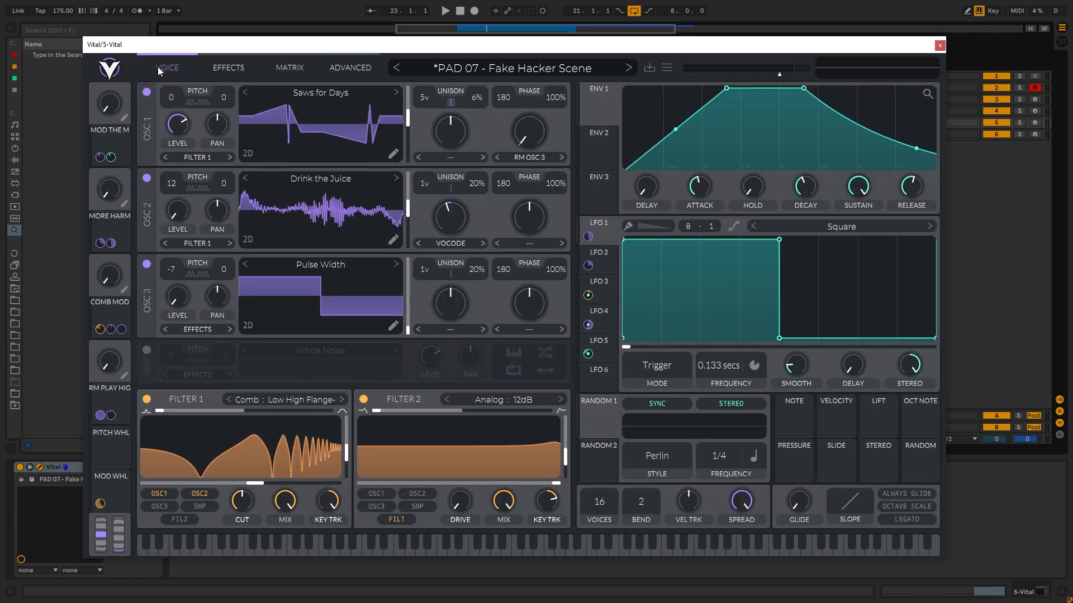
drag(247, 49, 270, 46)
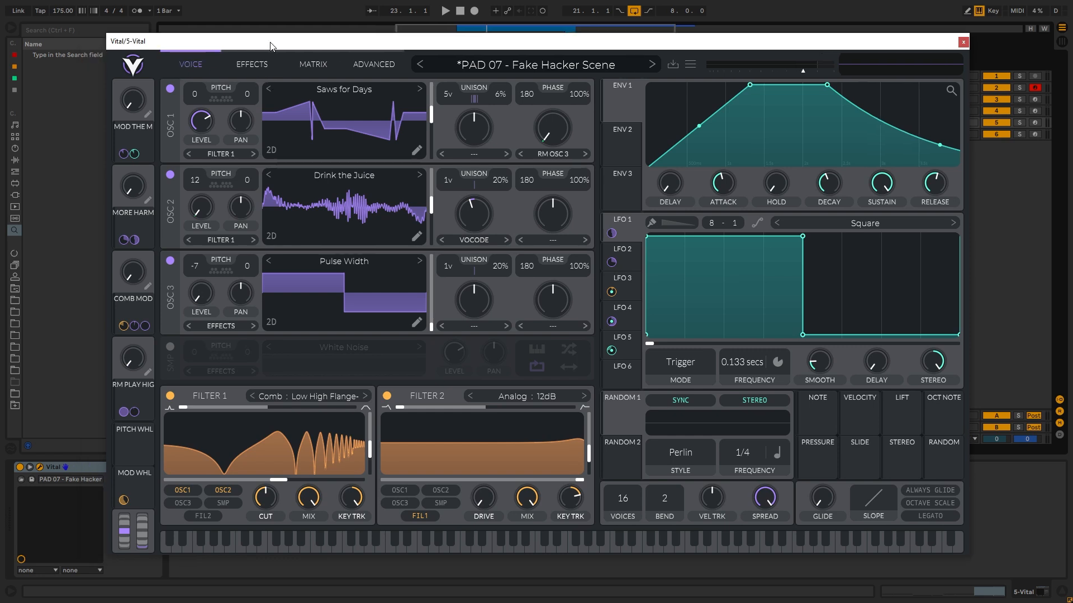